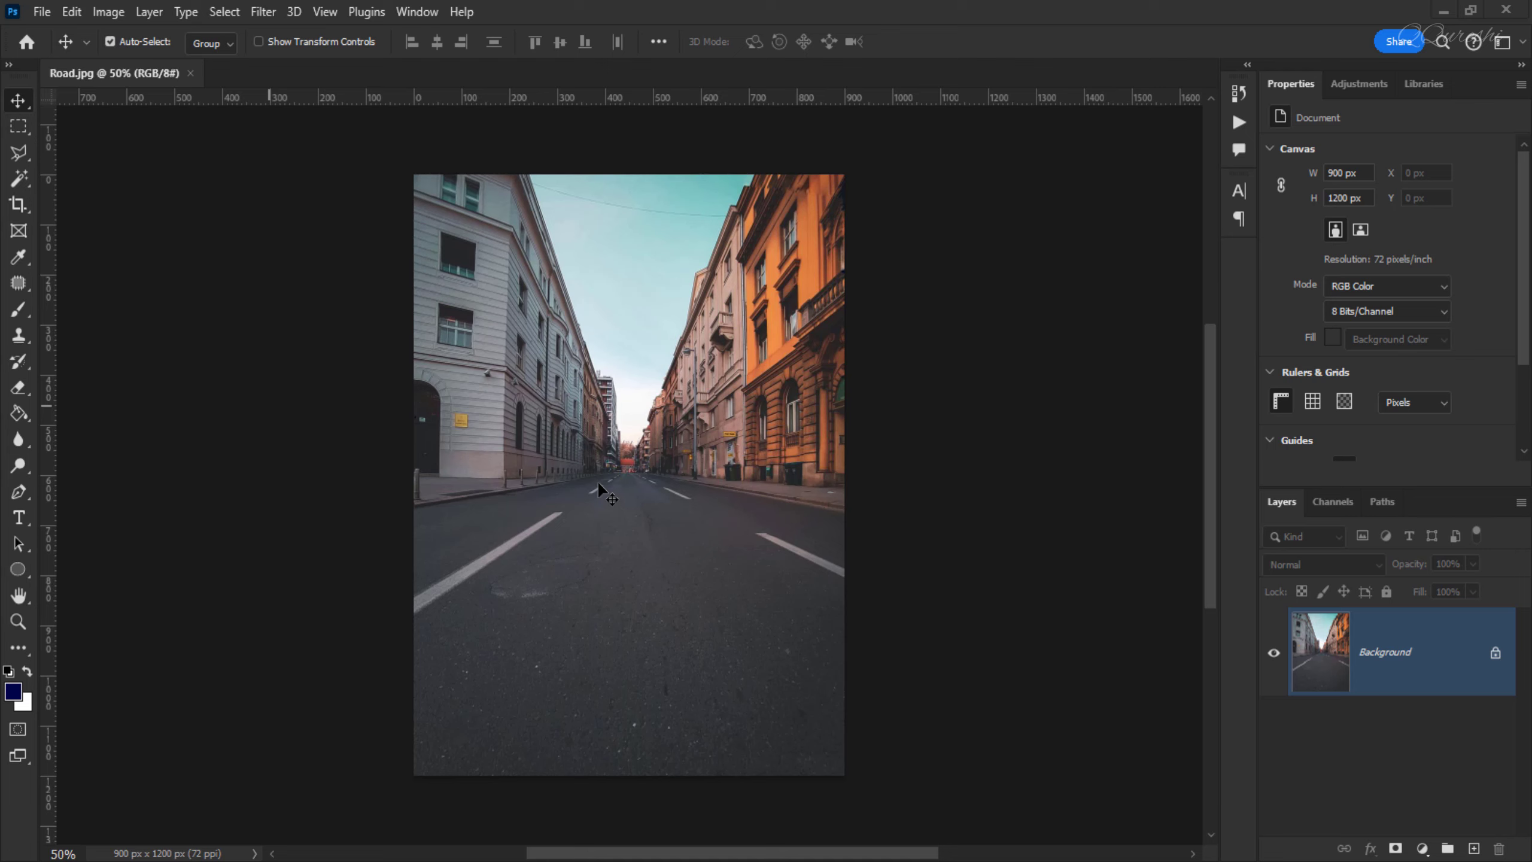
Place the Rain-1-800x529.jpg ripple image as an embedded object in the road photo
left_click(44, 13)
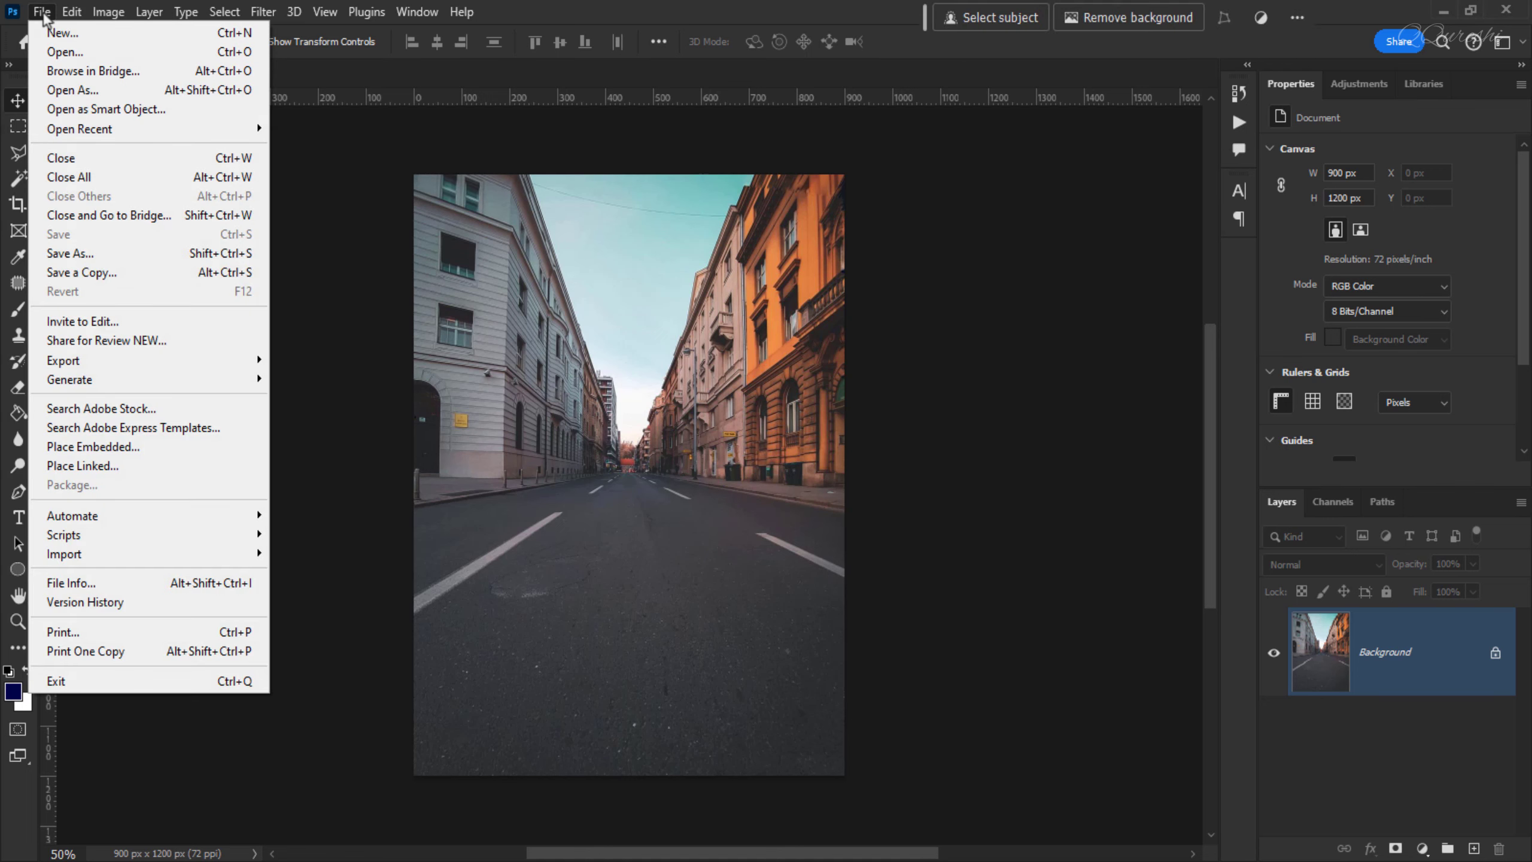
left_click(114, 444)
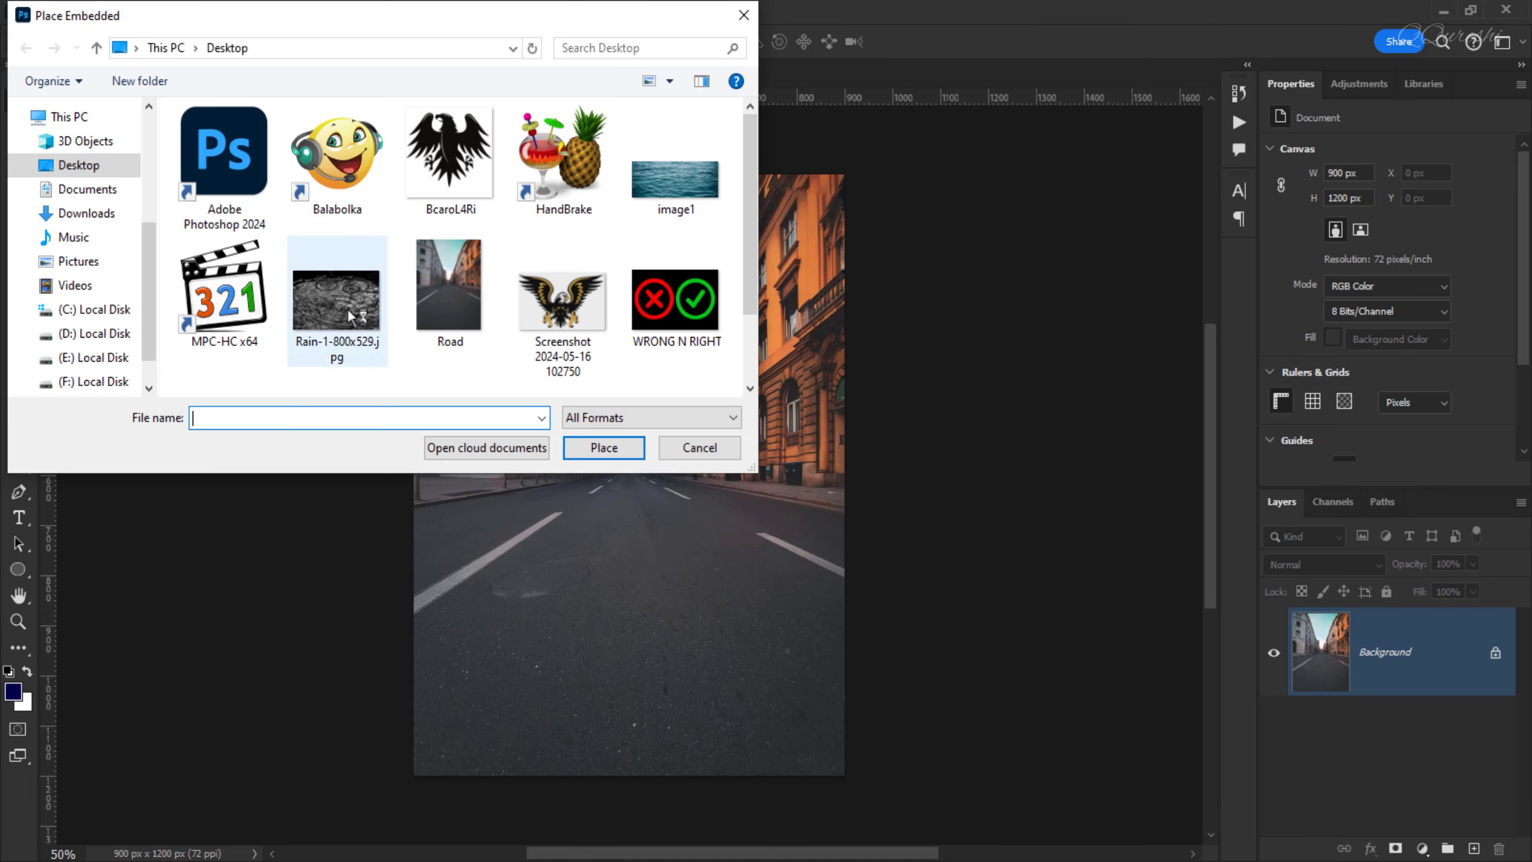
left_click(352, 312)
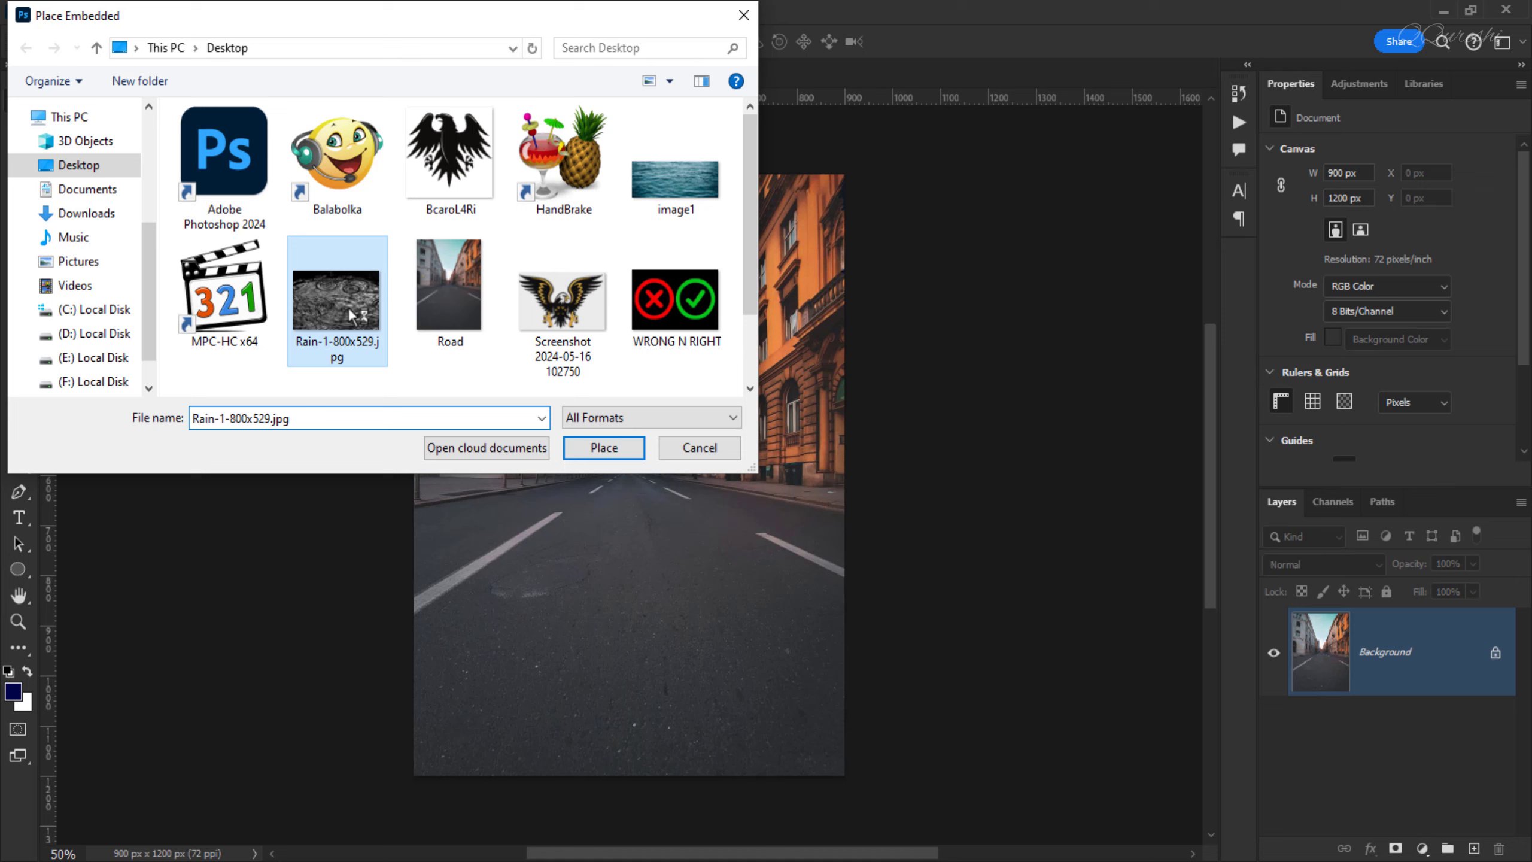
left_click(574, 445)
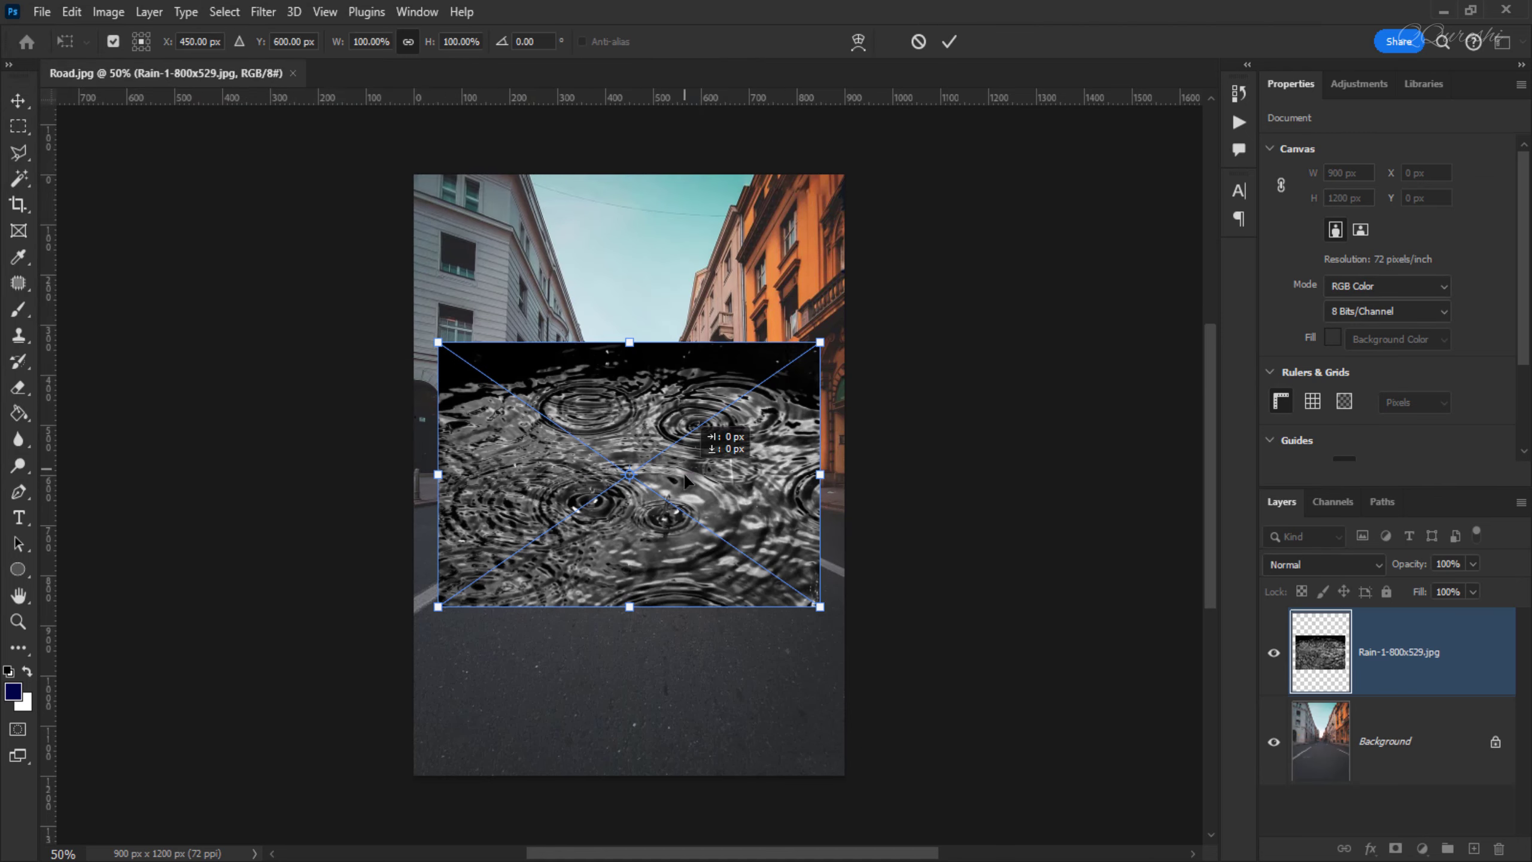
Enlarge the rain image to cover the lower half of the canvas and set its blend mode to Screen
left_click_drag(691, 511, 684, 641)
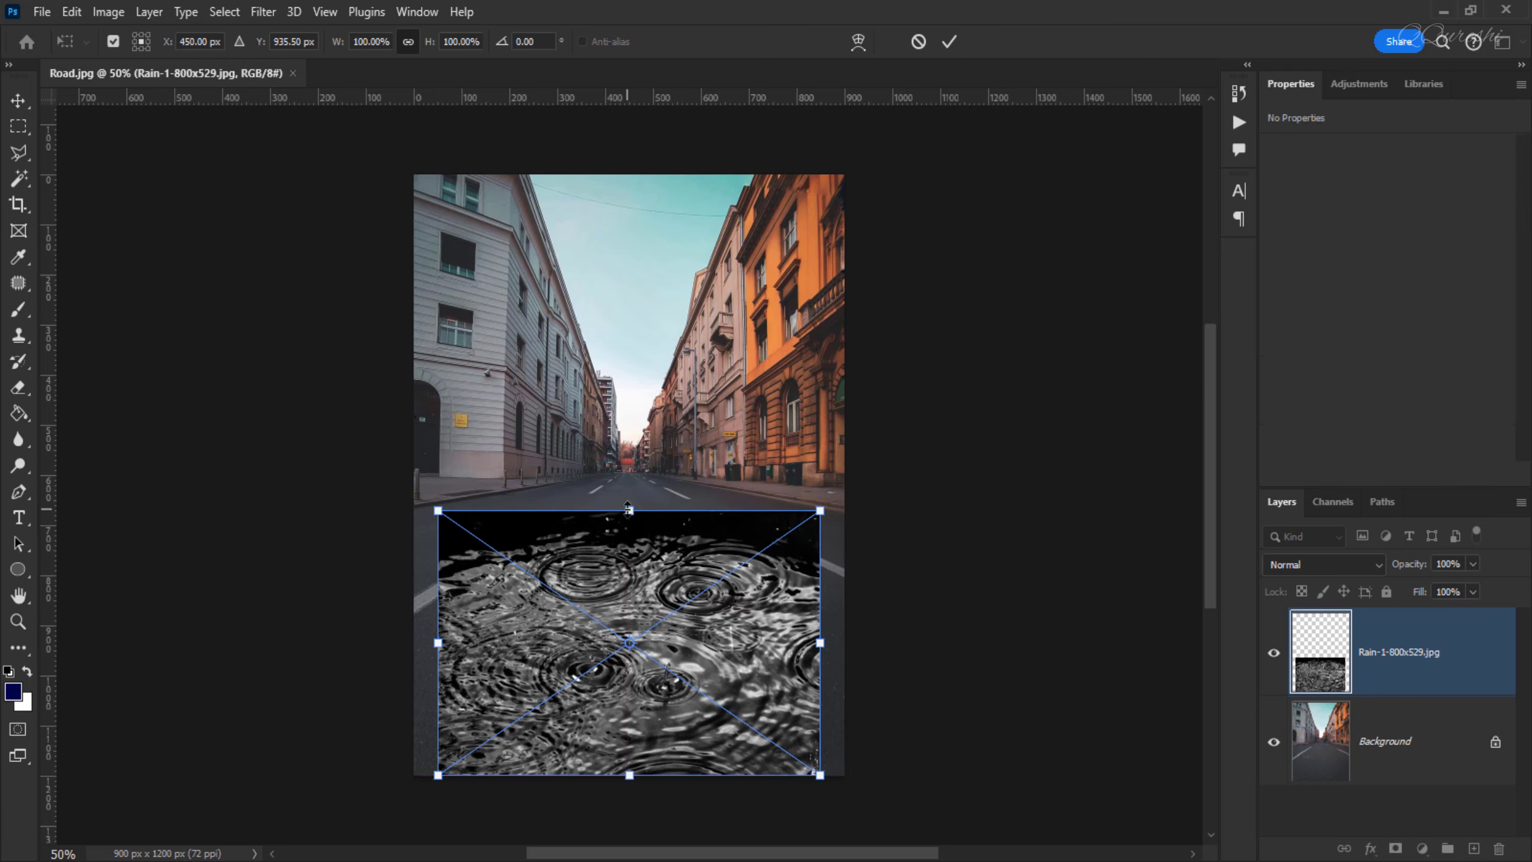
left_click_drag(629, 511, 635, 475)
key("Return")
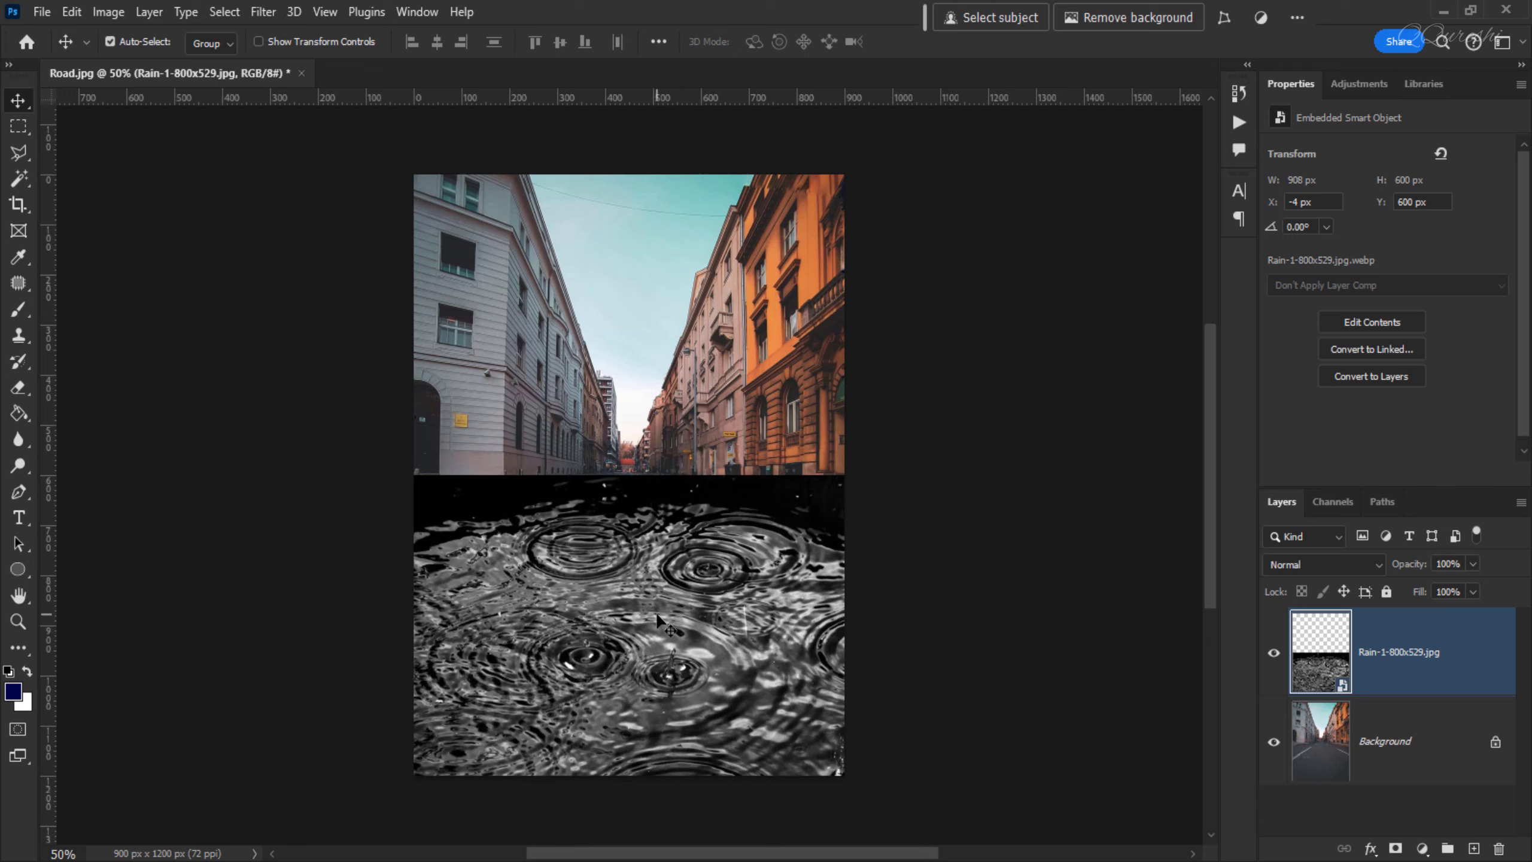
left_click(1300, 561)
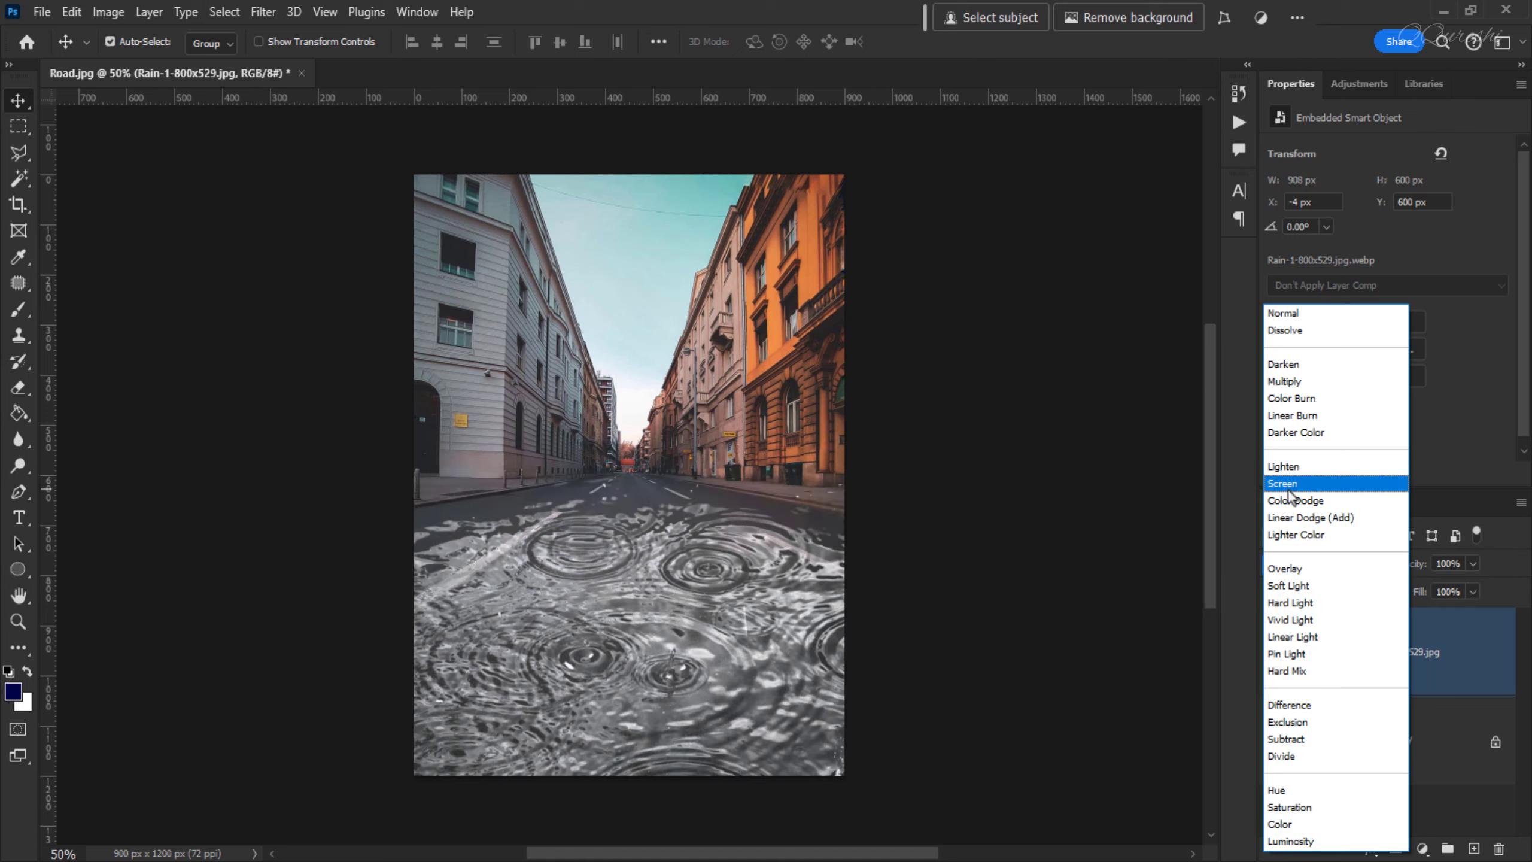
left_click(1289, 490)
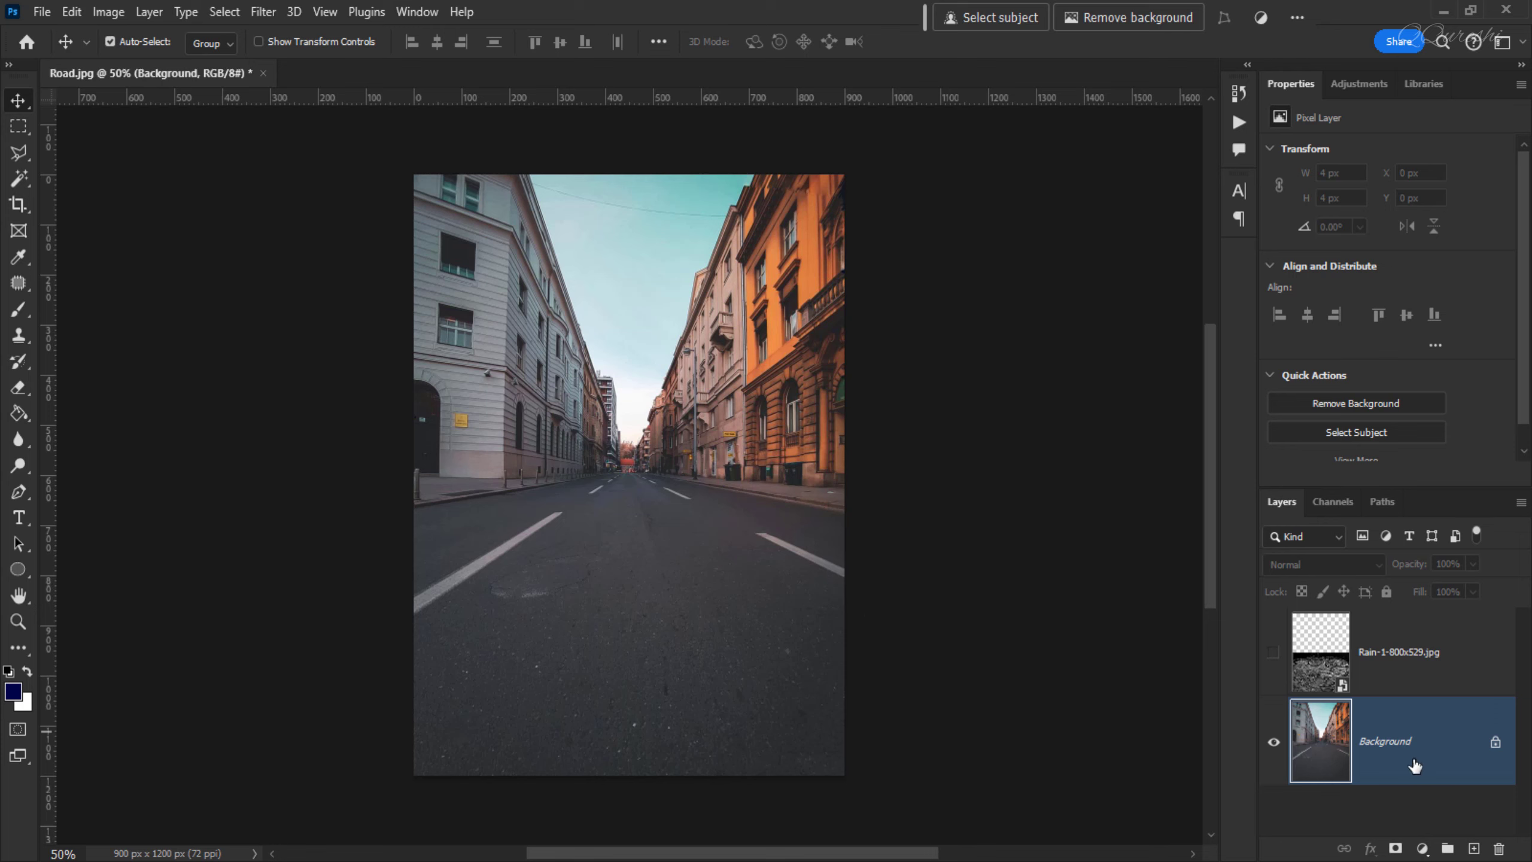
Apply a Levels auto correction with Enhance Per Channel Contrast to the Background layer and compare before and after
key("ctrl+l")
key("alt")
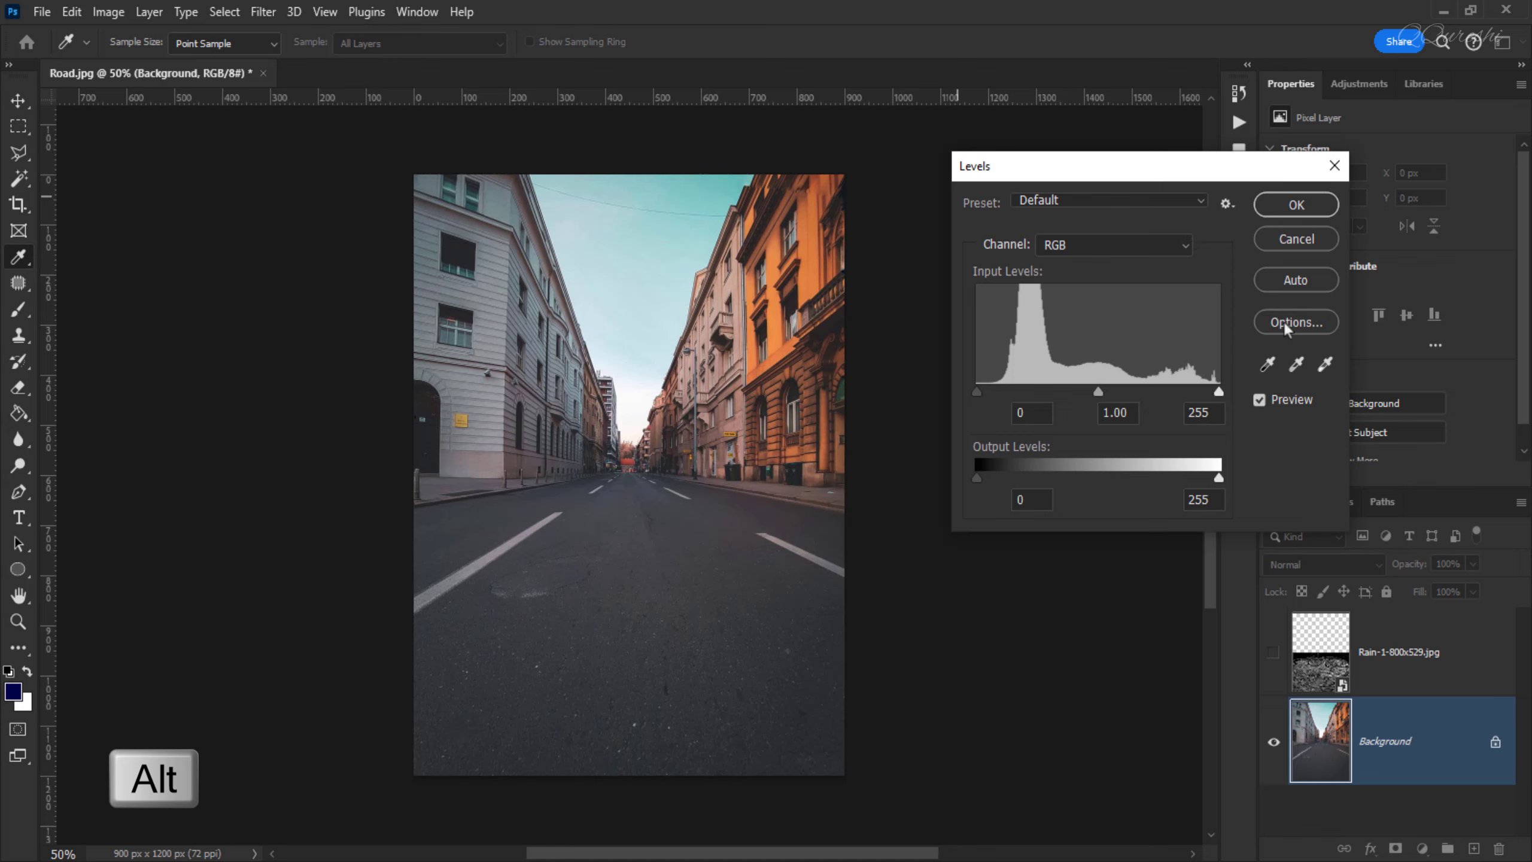
key("alt")
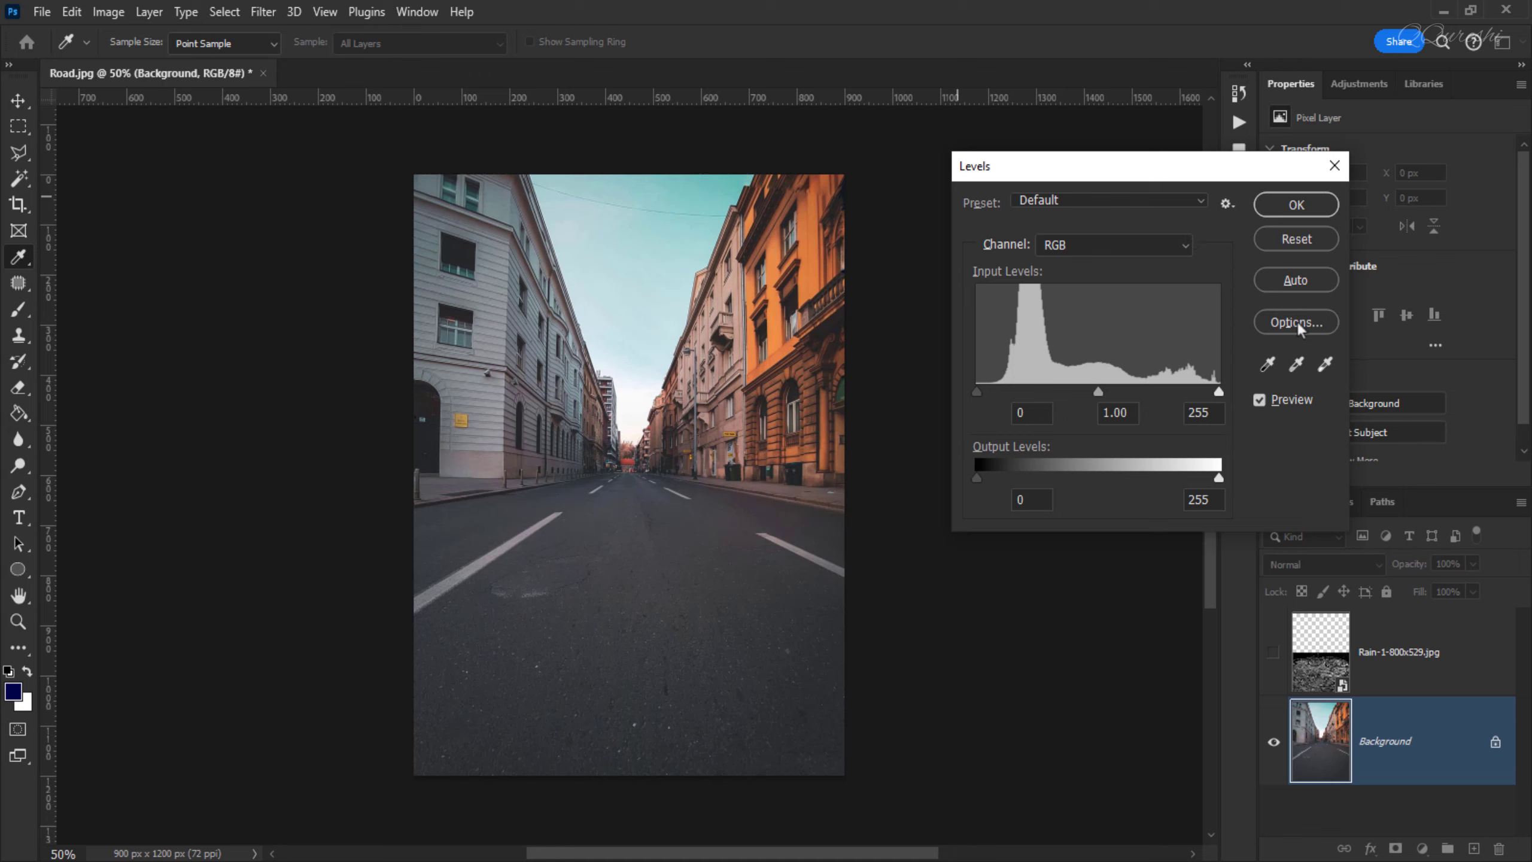
left_click(1298, 321)
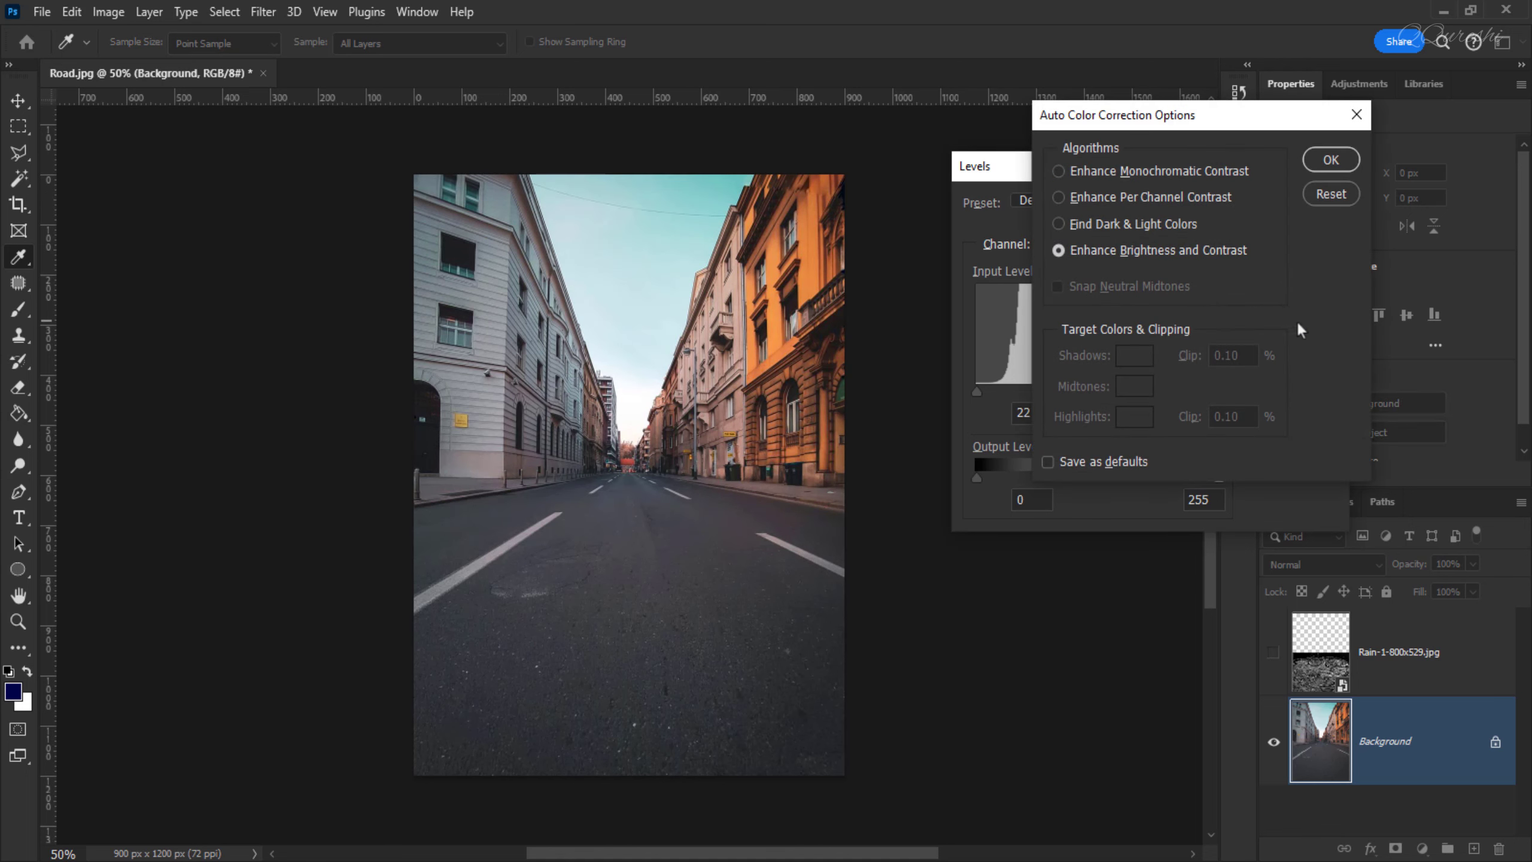
left_click(1086, 196)
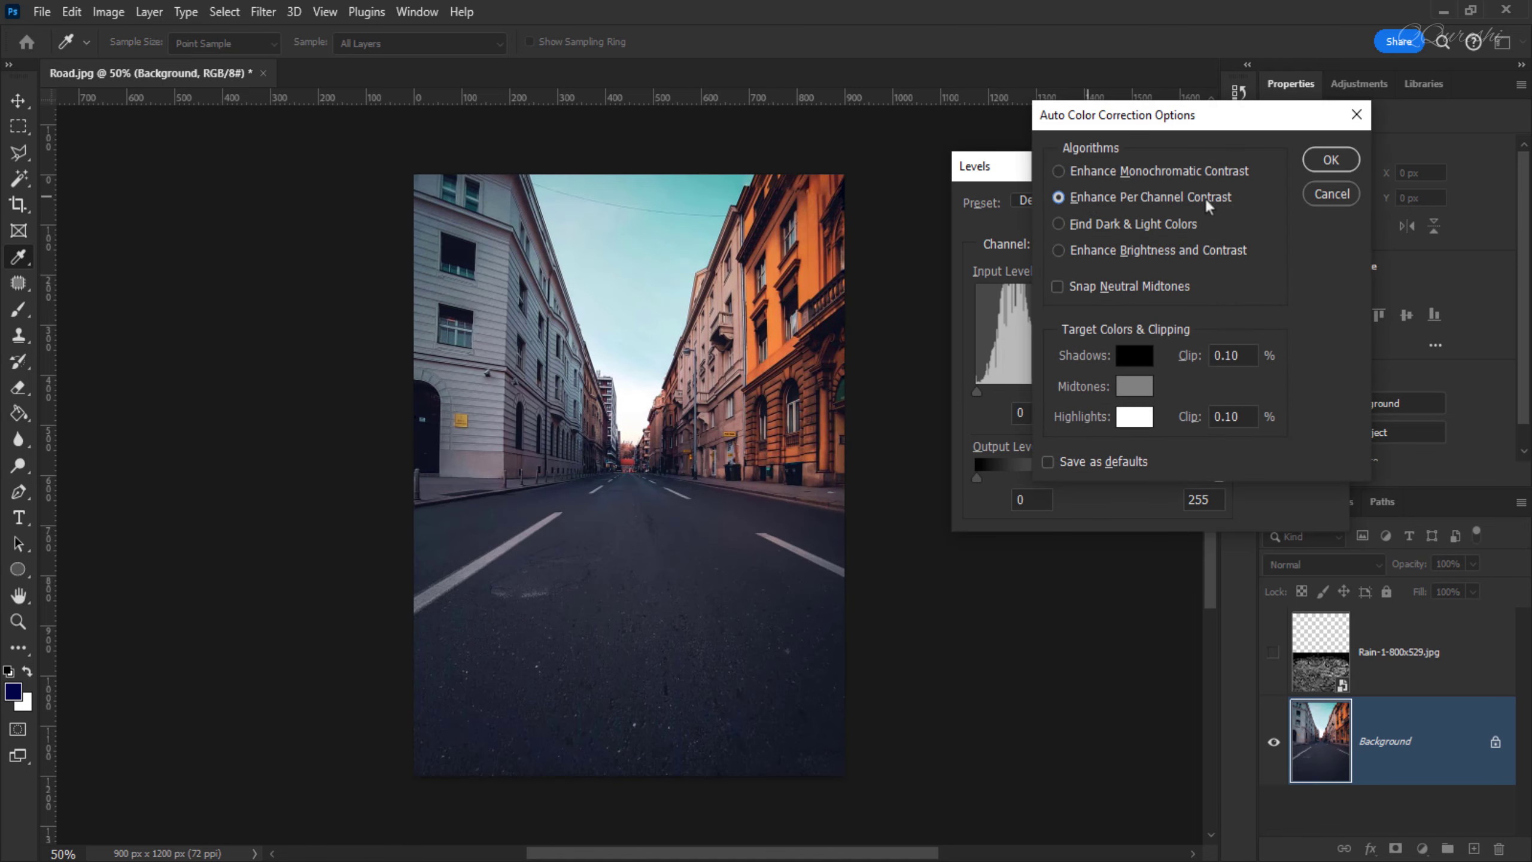
left_click(1317, 158)
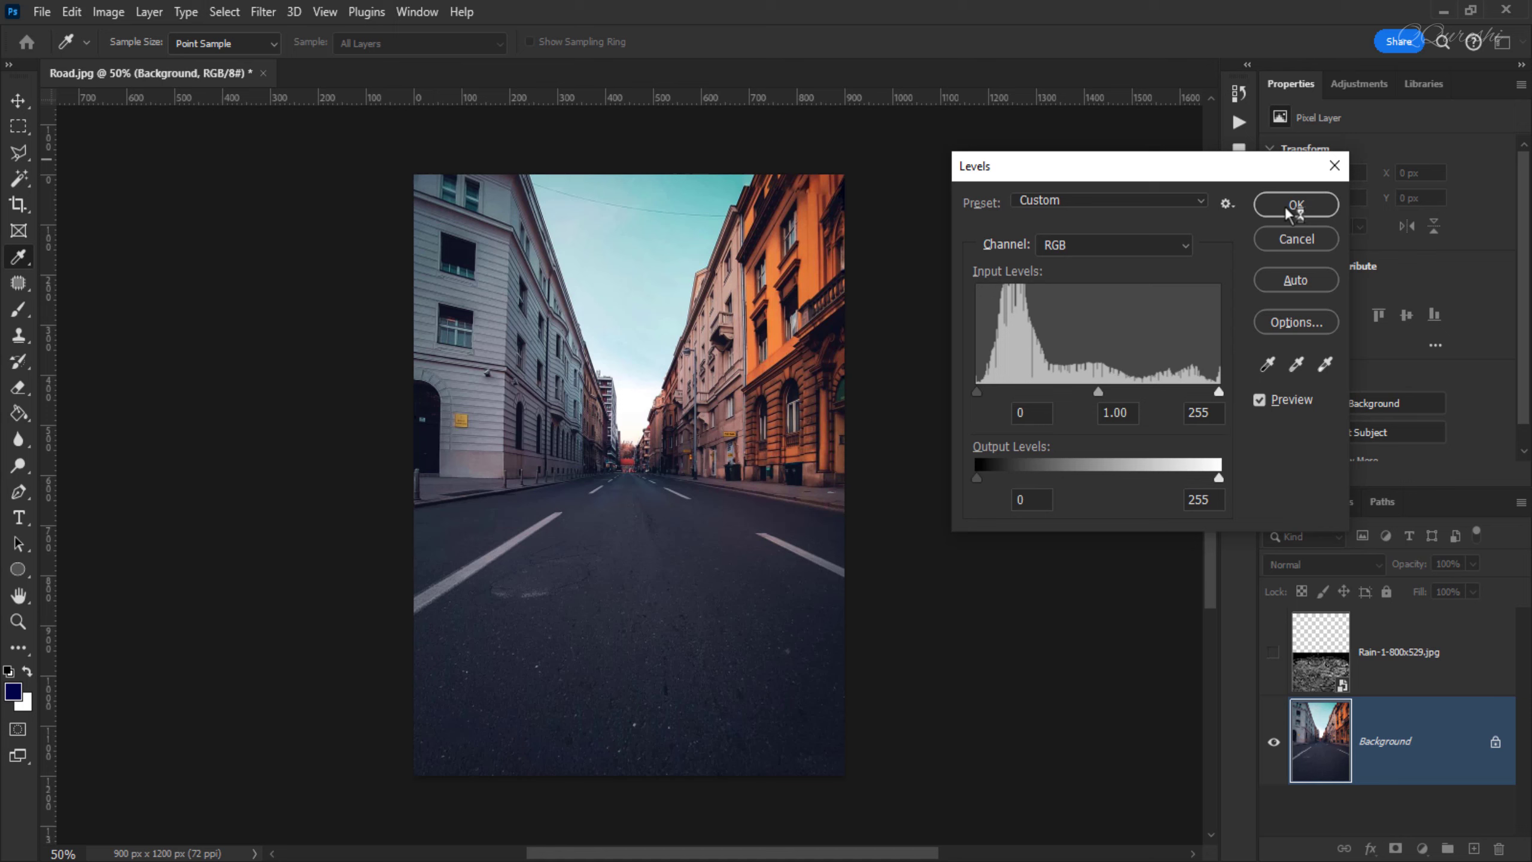
left_click(1286, 206)
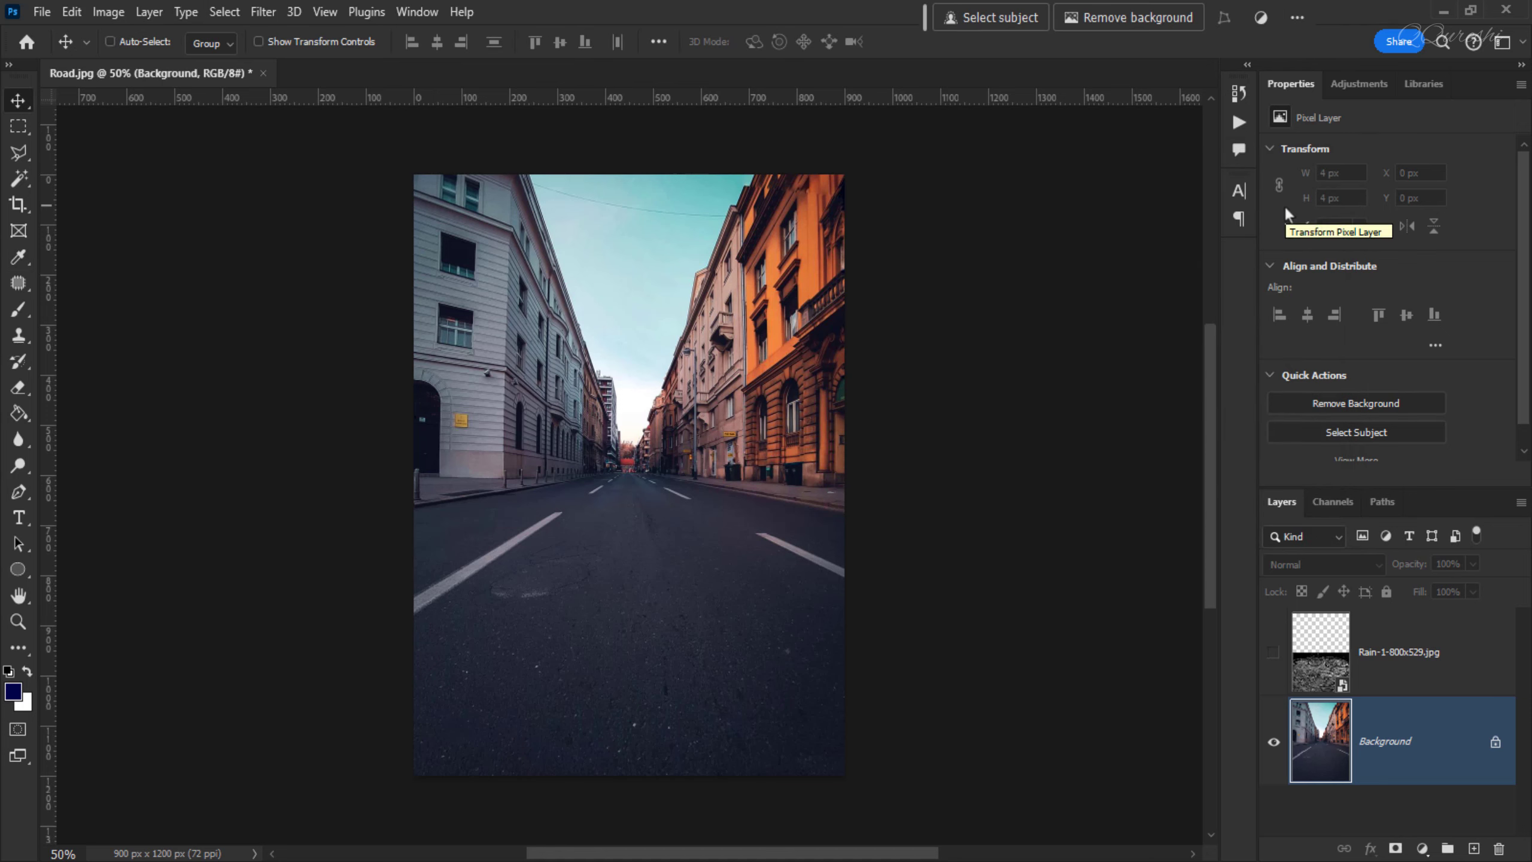
key("ctrl")
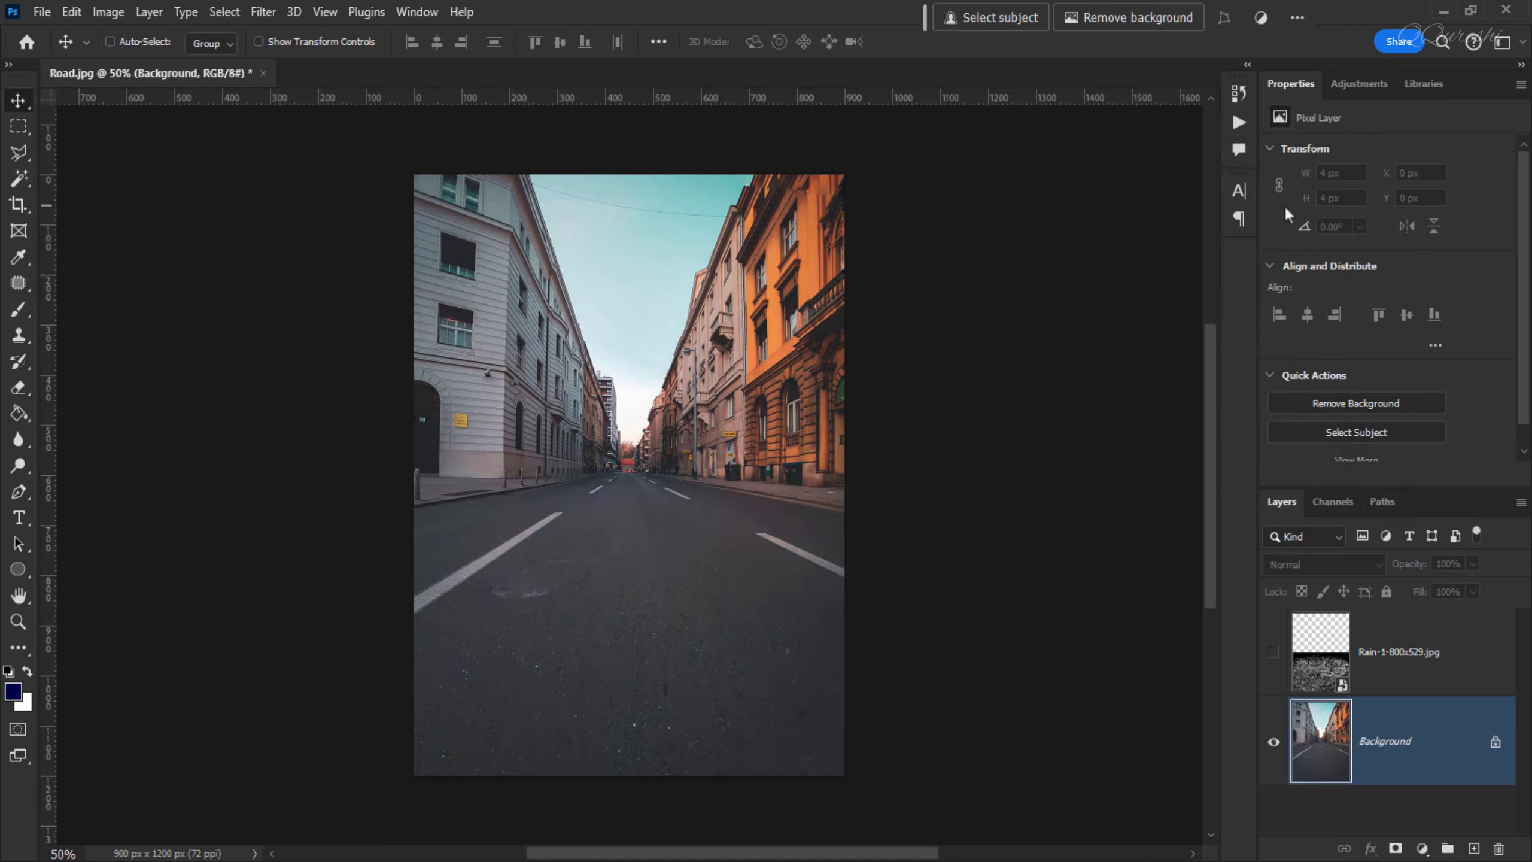
key("ctrl+z")
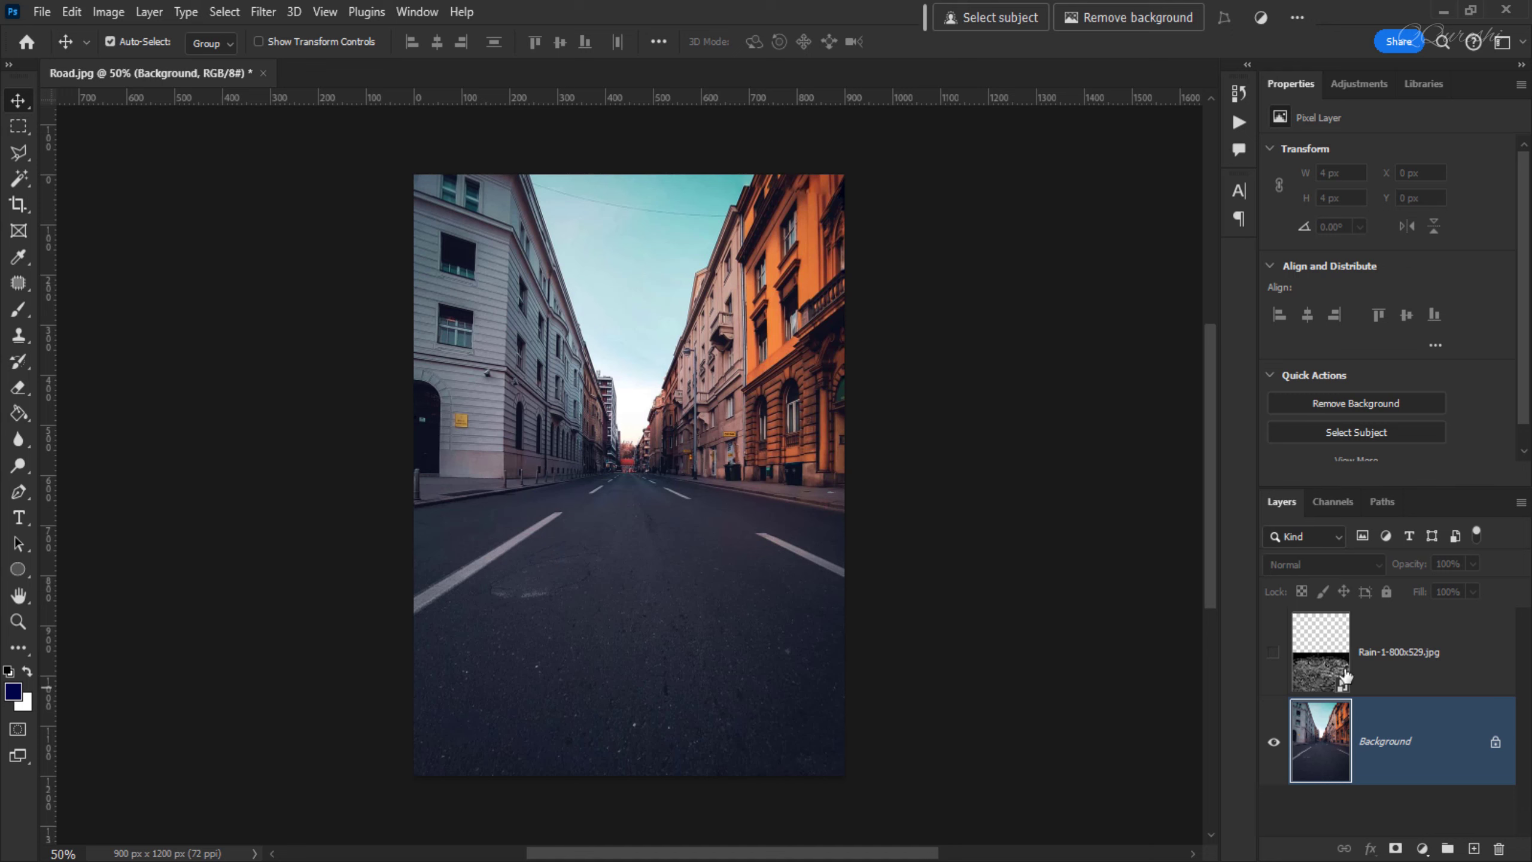
Show the rain layer again and rasterize it
left_click(1273, 651)
left_click(1412, 654)
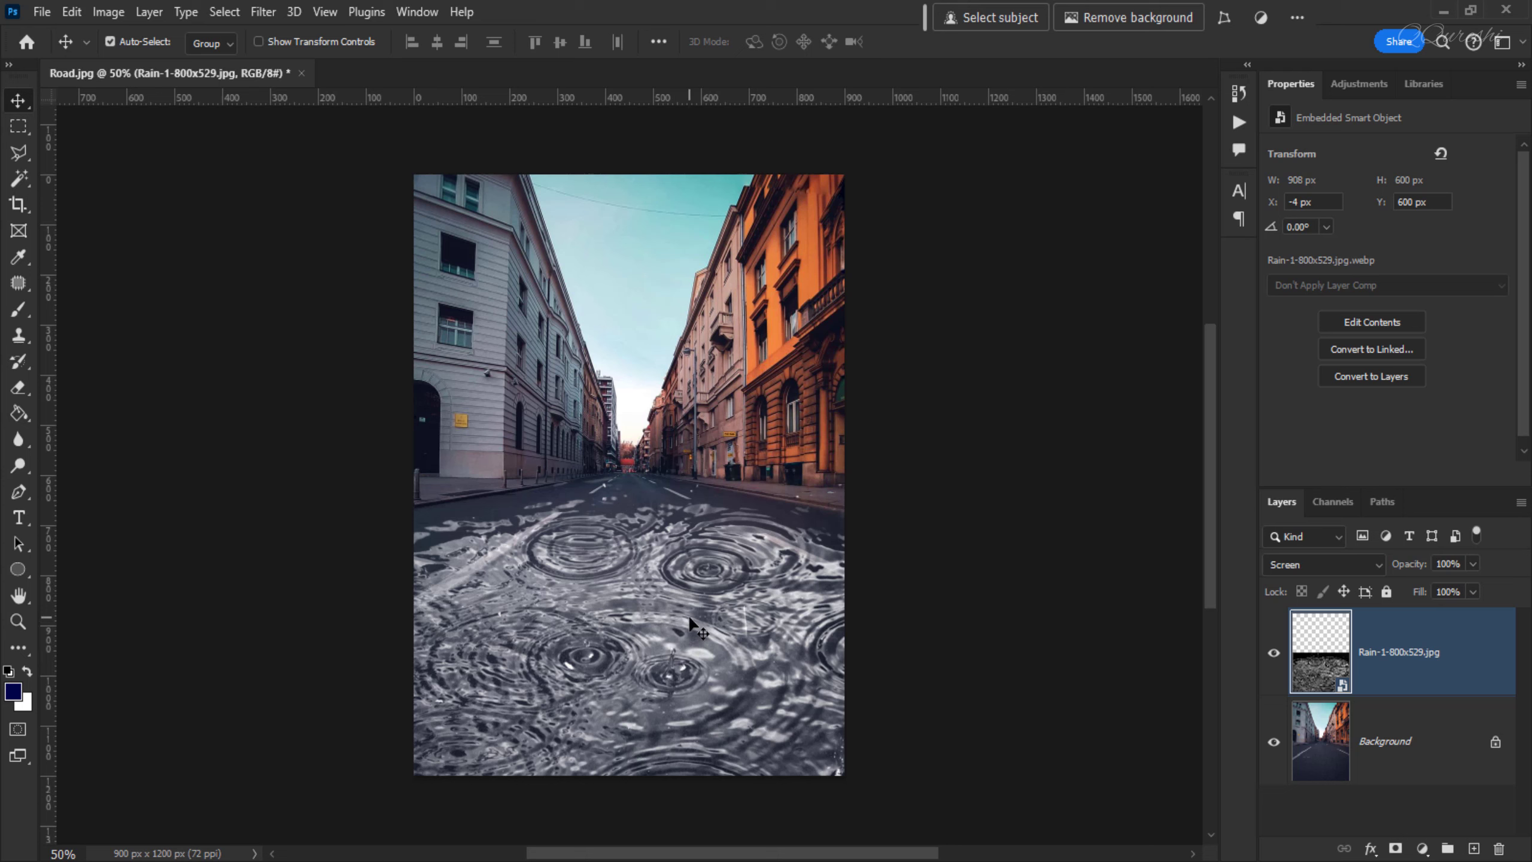
left_click(108, 12)
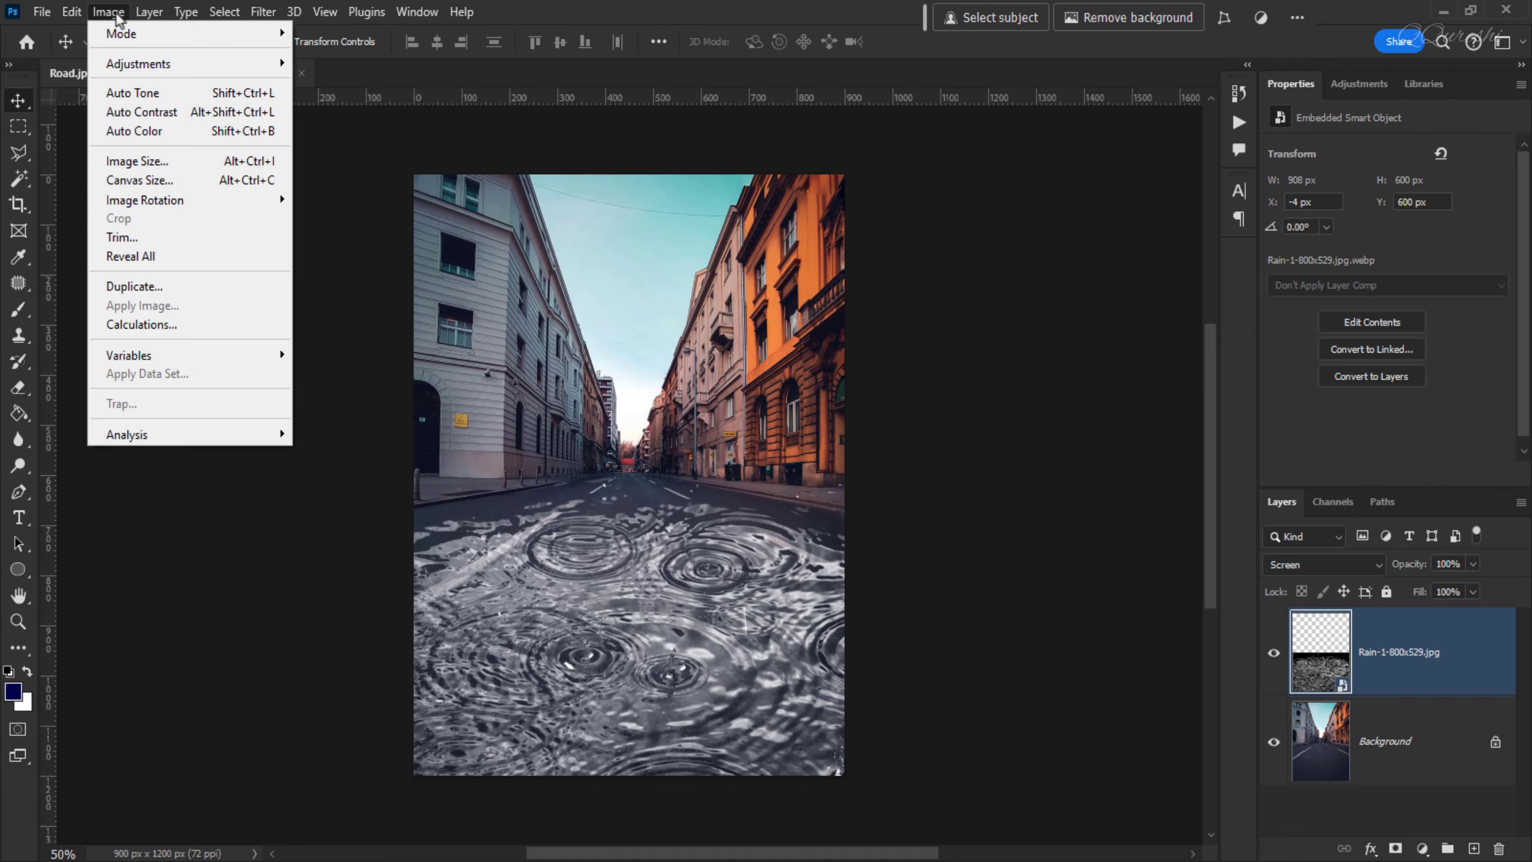
mouse_move(119, 64)
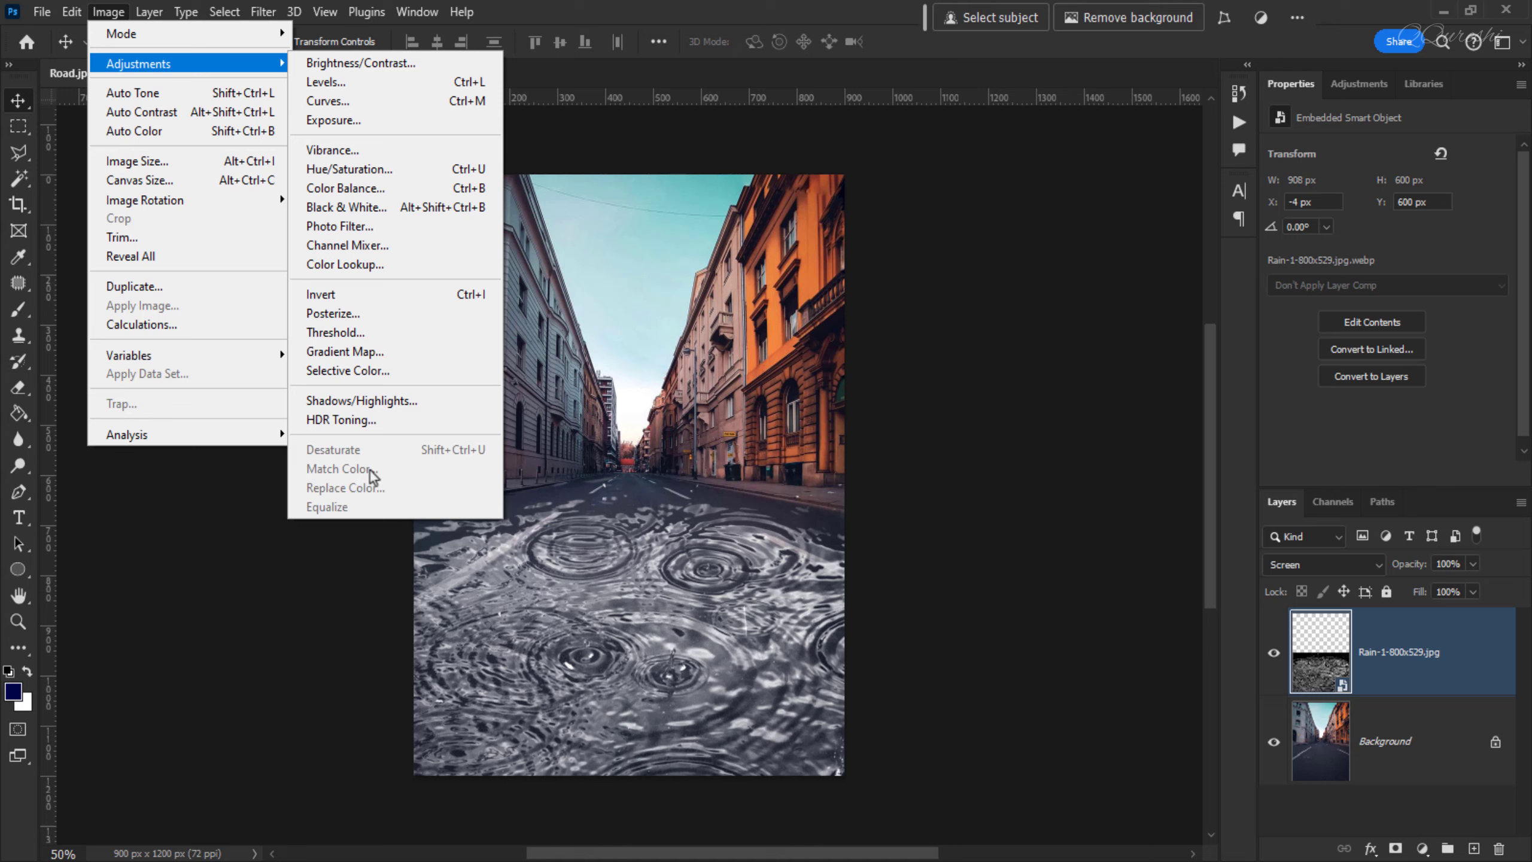
left_click(1380, 654)
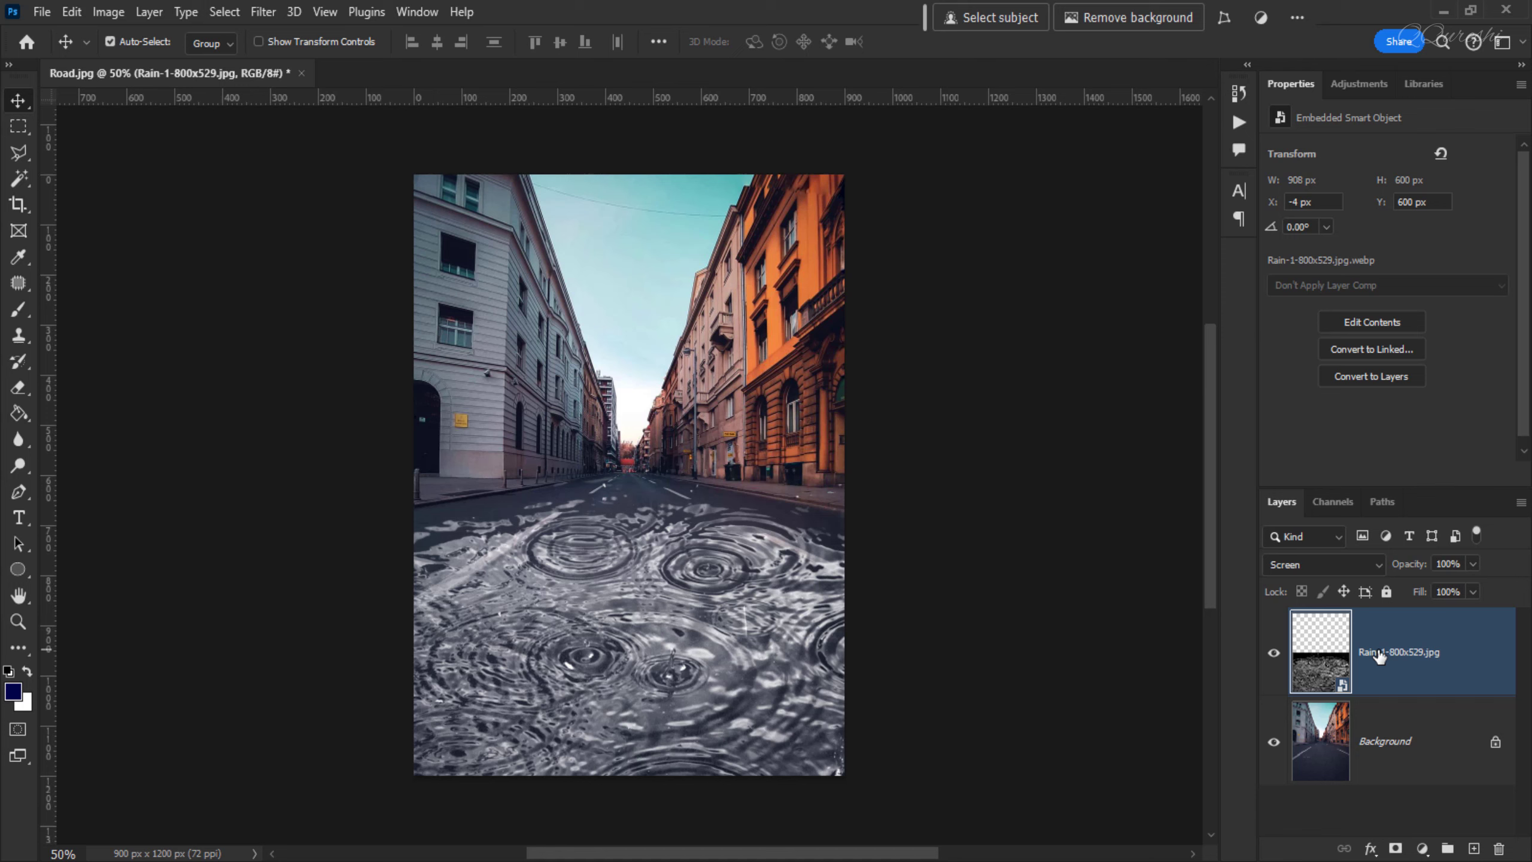
right_click(1417, 653)
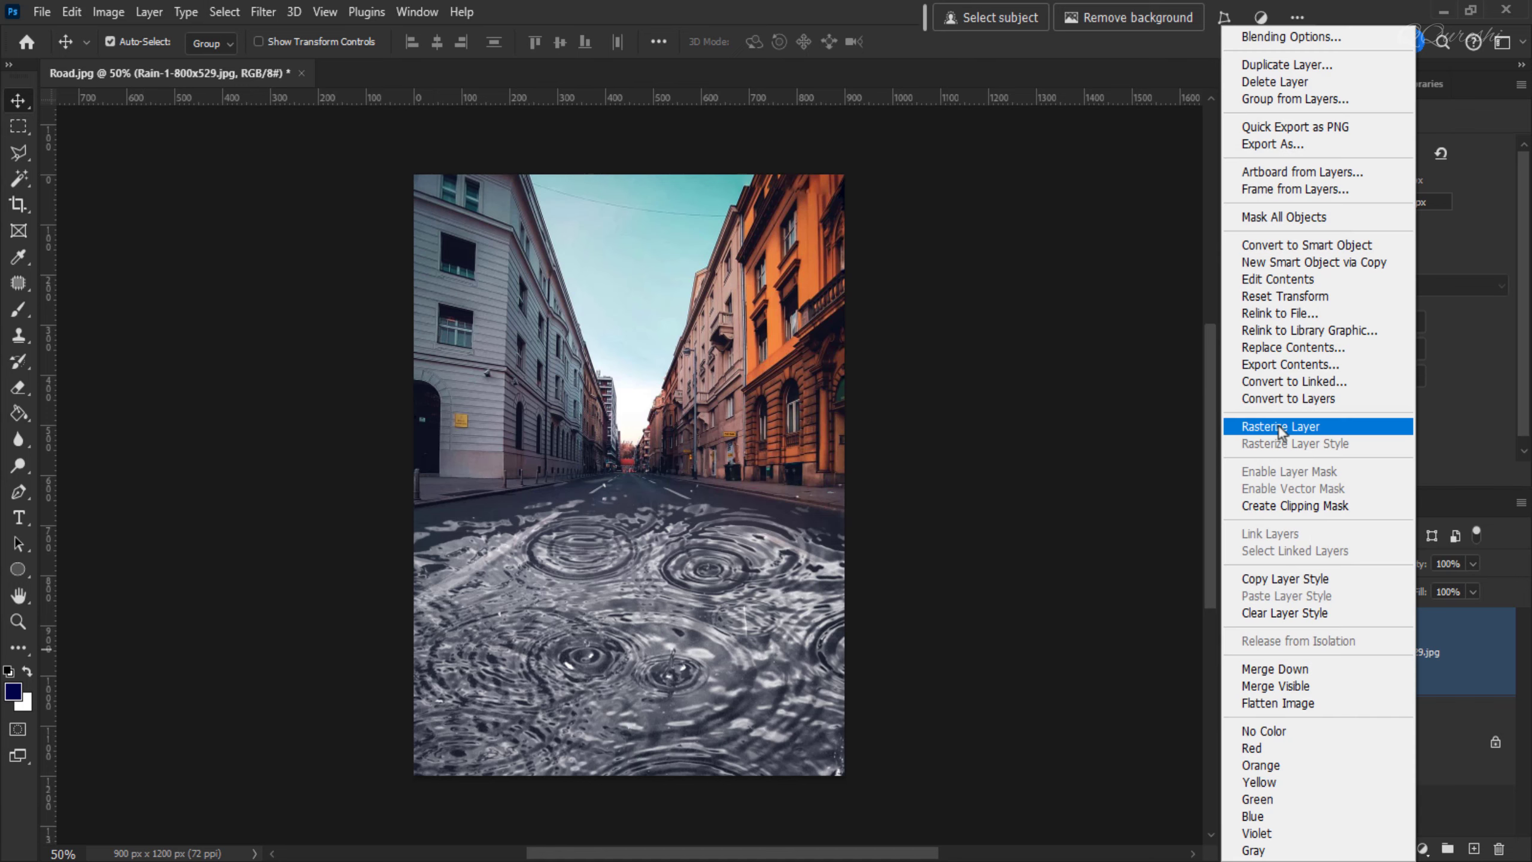
left_click(1280, 428)
Try Match Color on the rain layer with Fade 80 and Luminance 15, and undo it
left_click(107, 12)
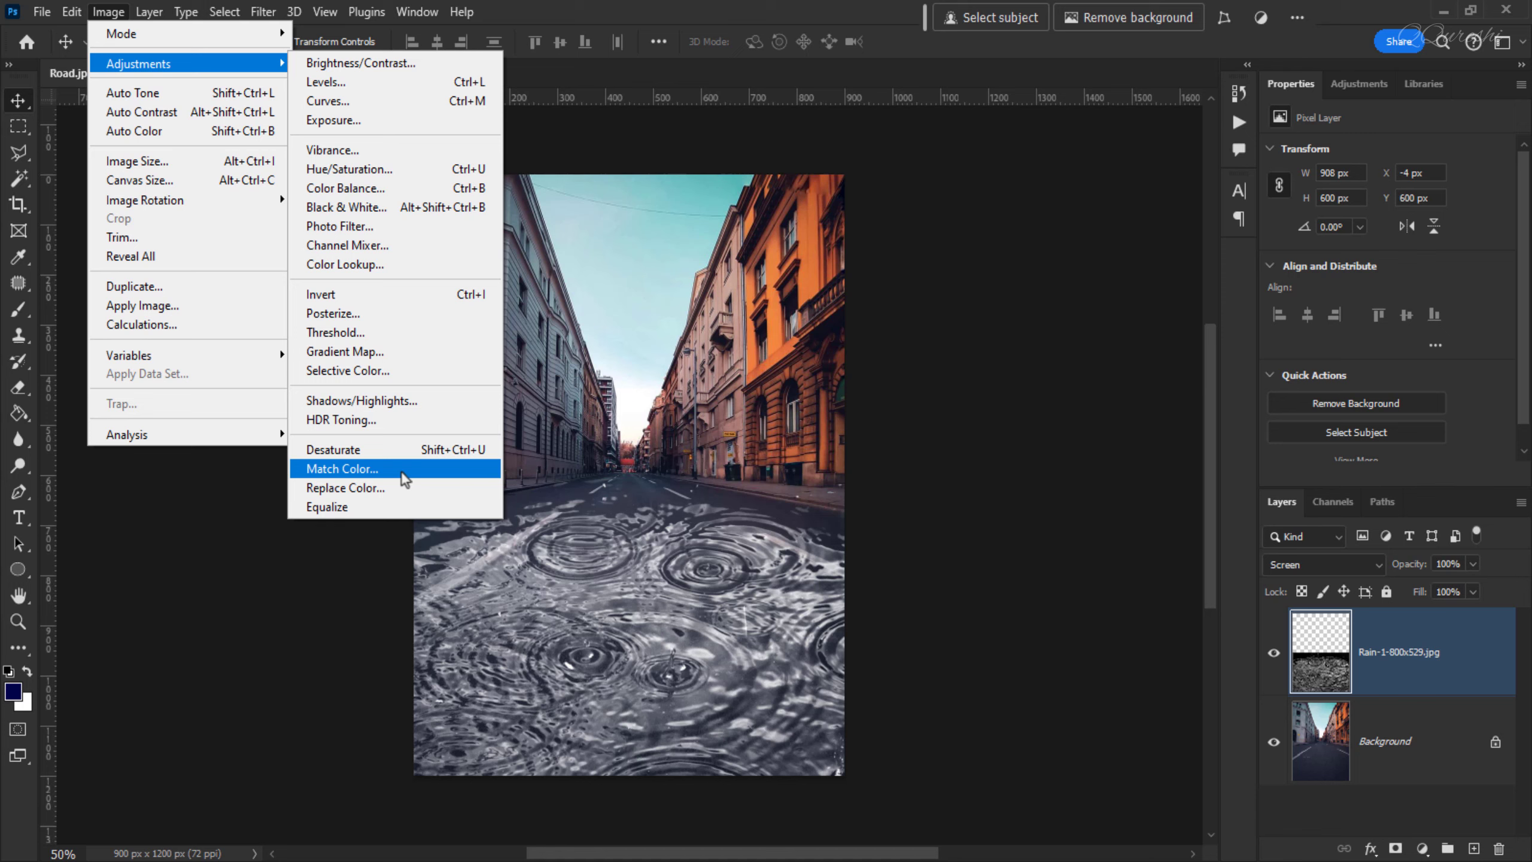
left_click(342, 469)
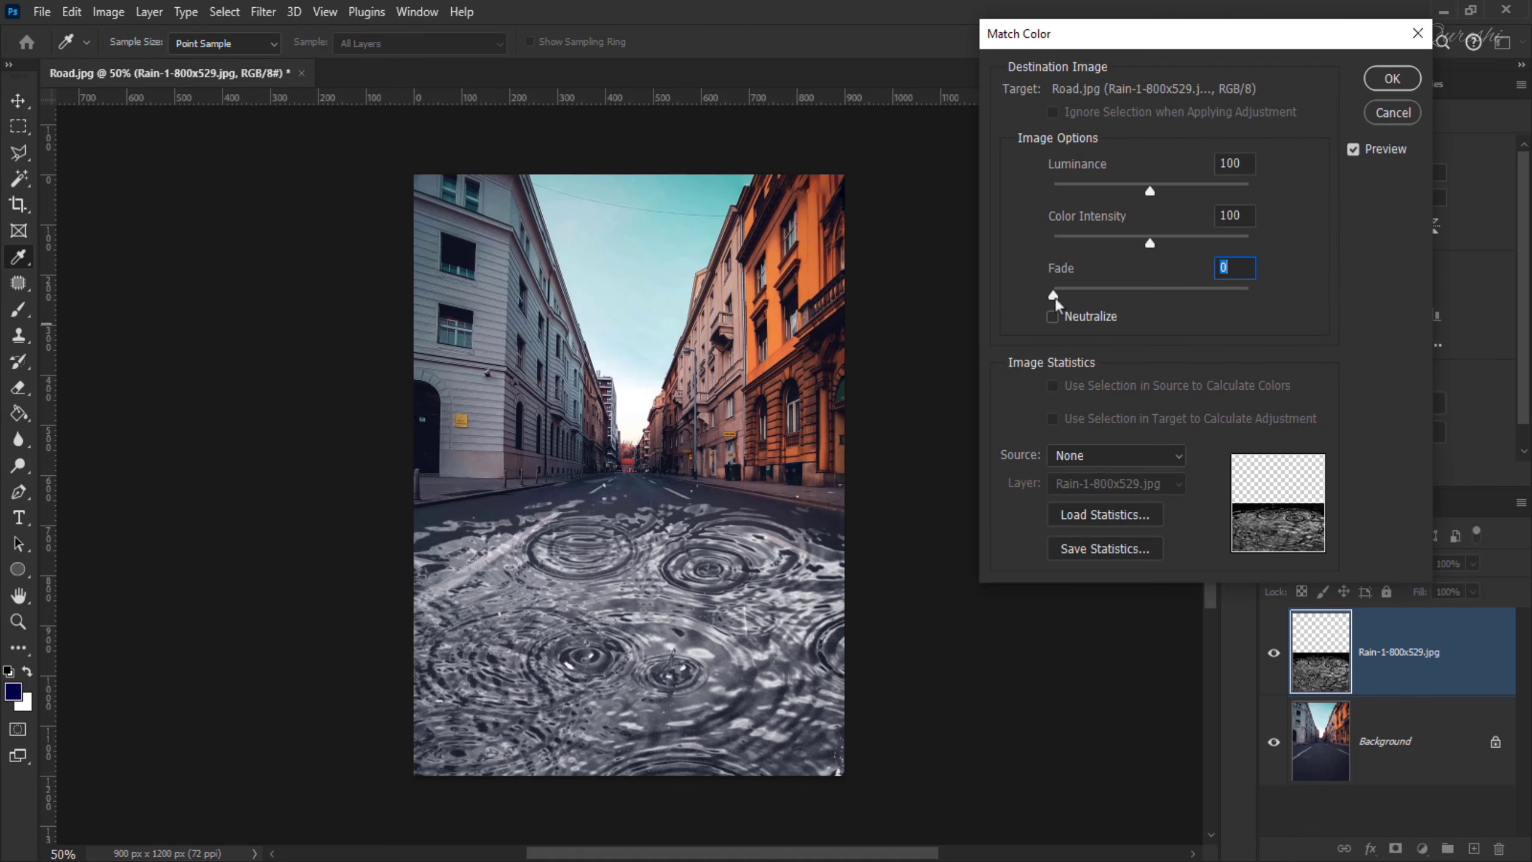
left_click_drag(1053, 295, 1213, 295)
type("80")
left_click_drag(1238, 163, 1210, 164)
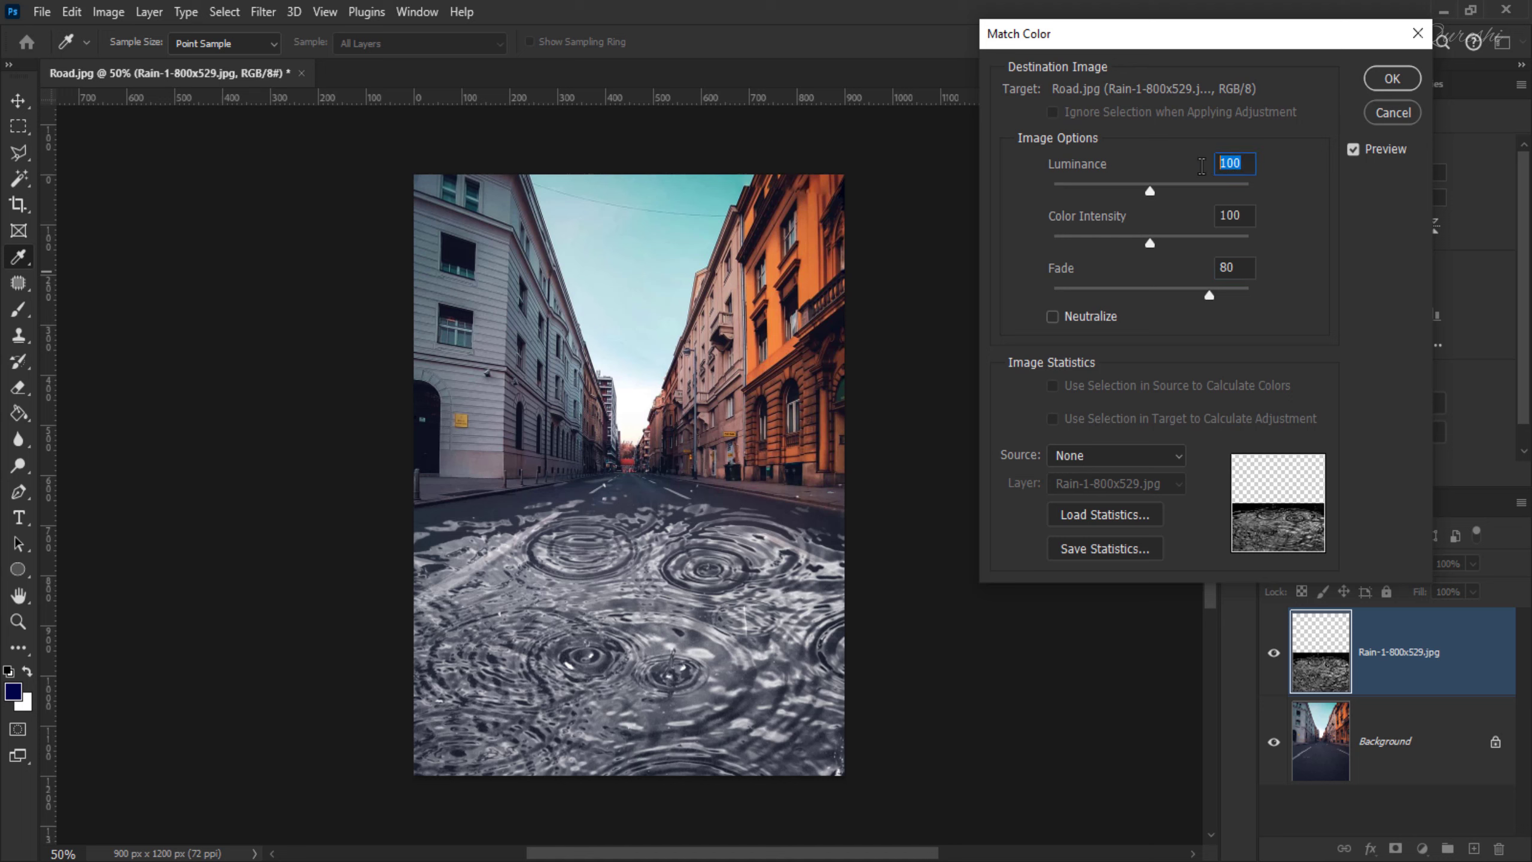
type("15")
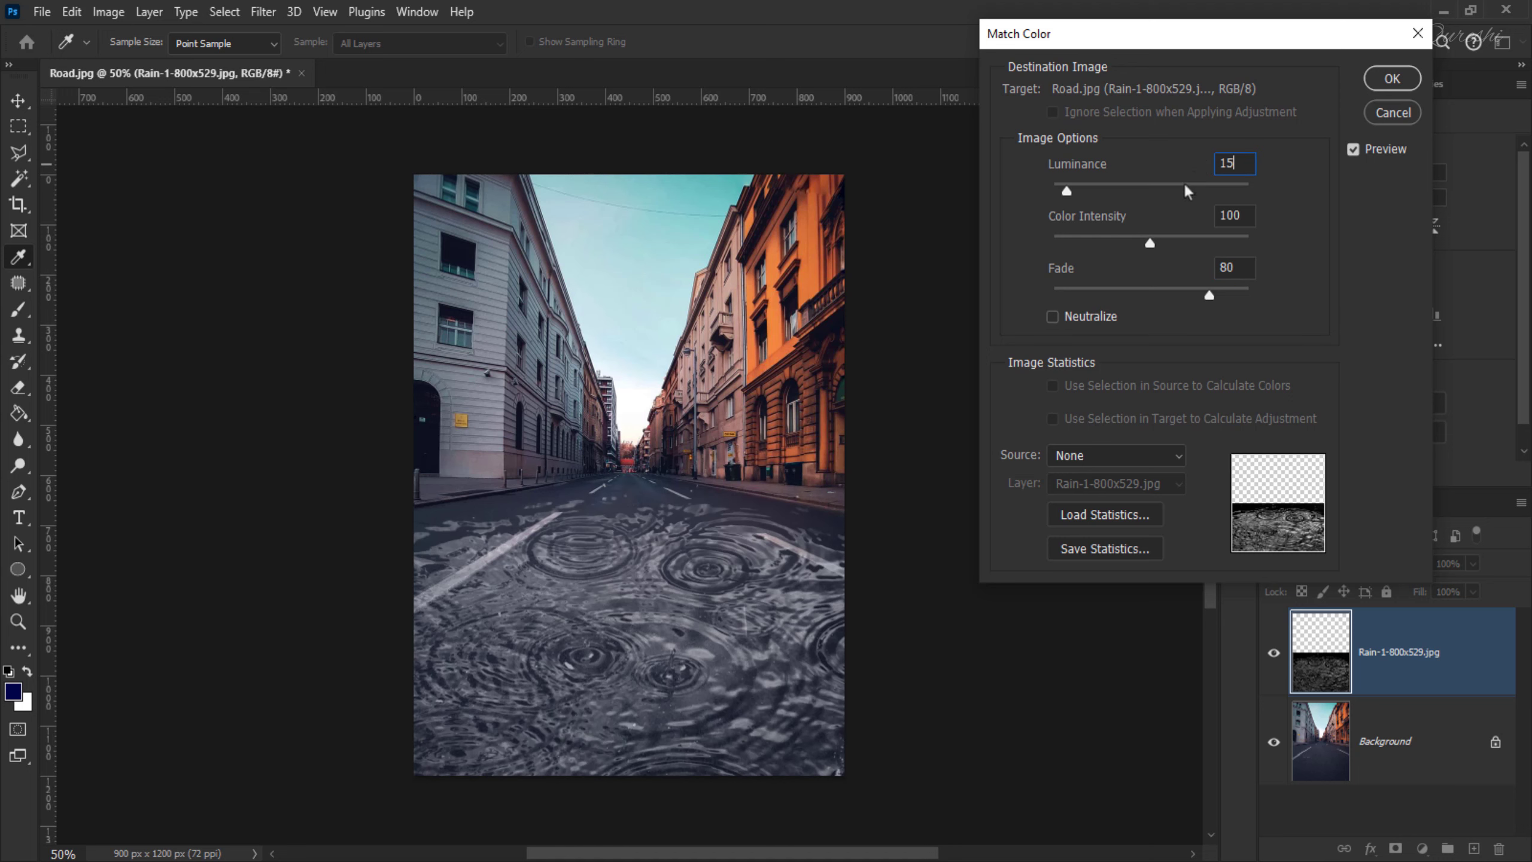
mouse_move(1066, 193)
left_mouse_down()
mouse_move(1158, 193)
mouse_move(1072, 208)
left_mouse_up()
left_click(1389, 83)
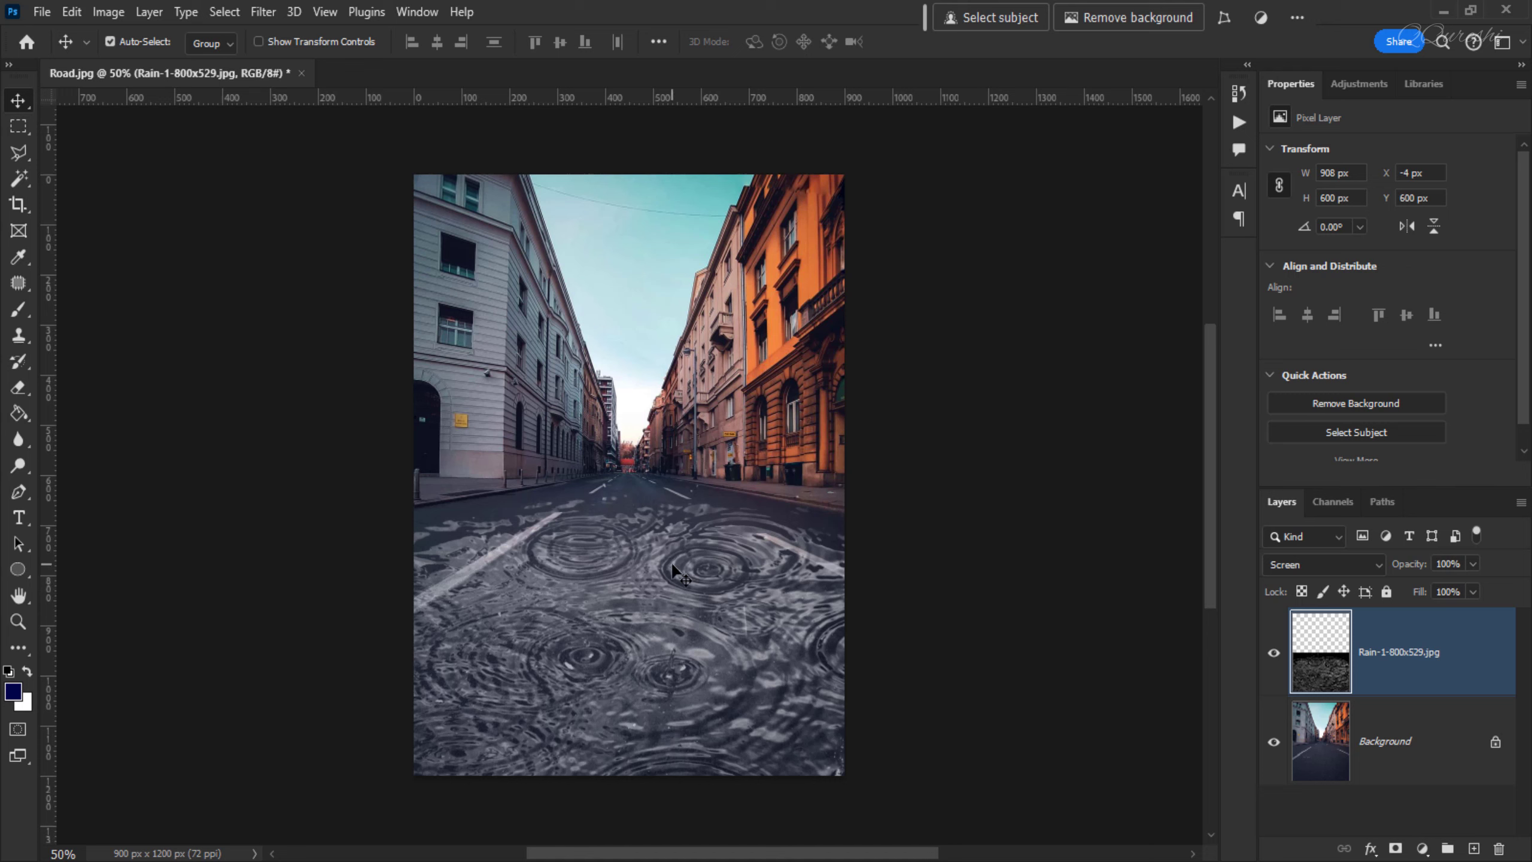
key("ctrl")
key("ctrl+z")
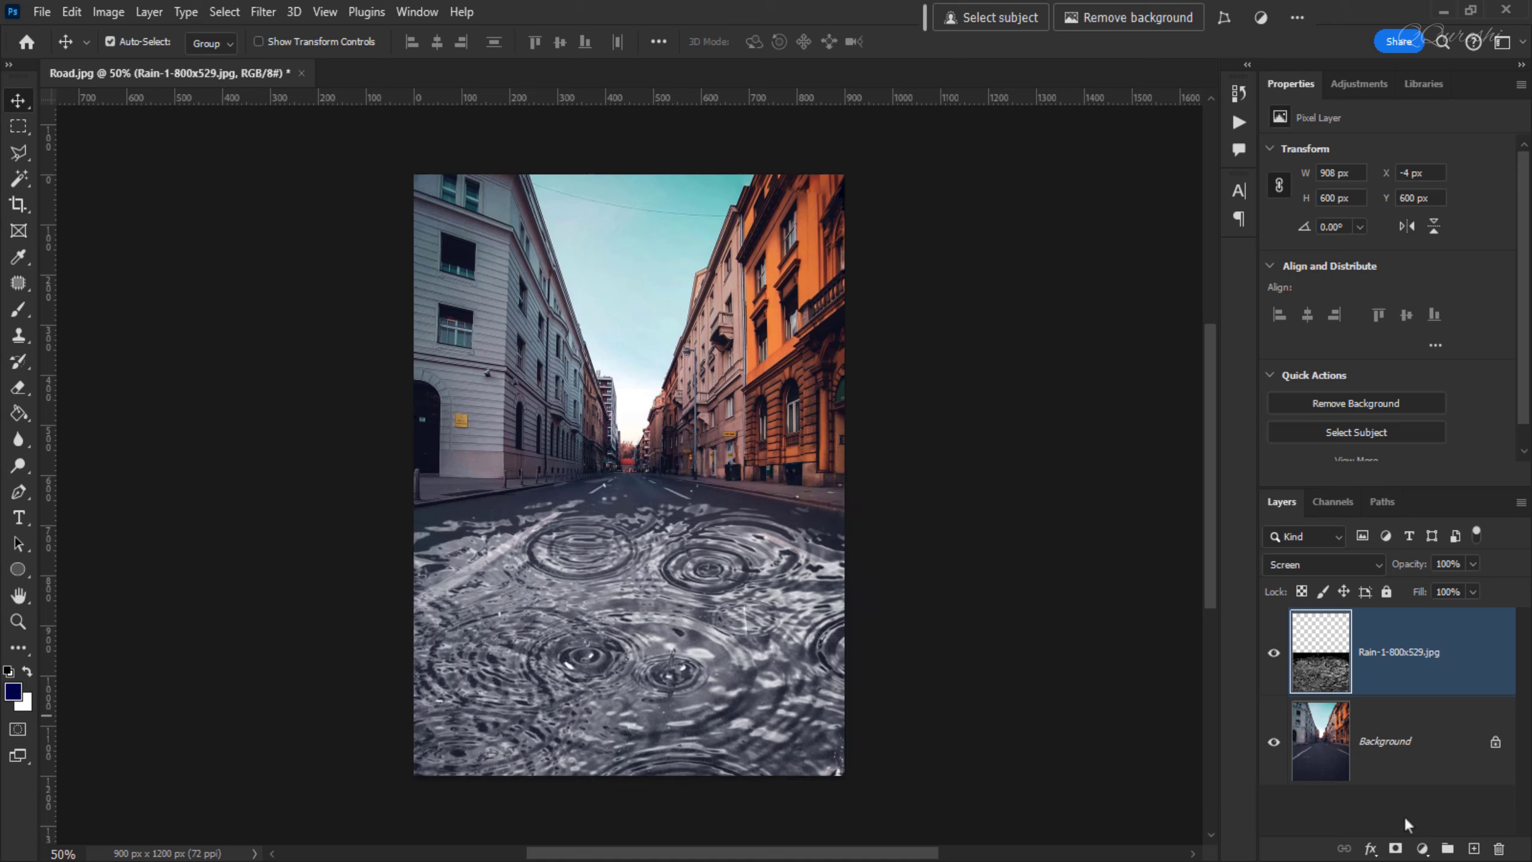
Add a Levels adjustment clipped to the rain layer with input shadows at 57 and midtones at 0.59
left_click(1422, 849)
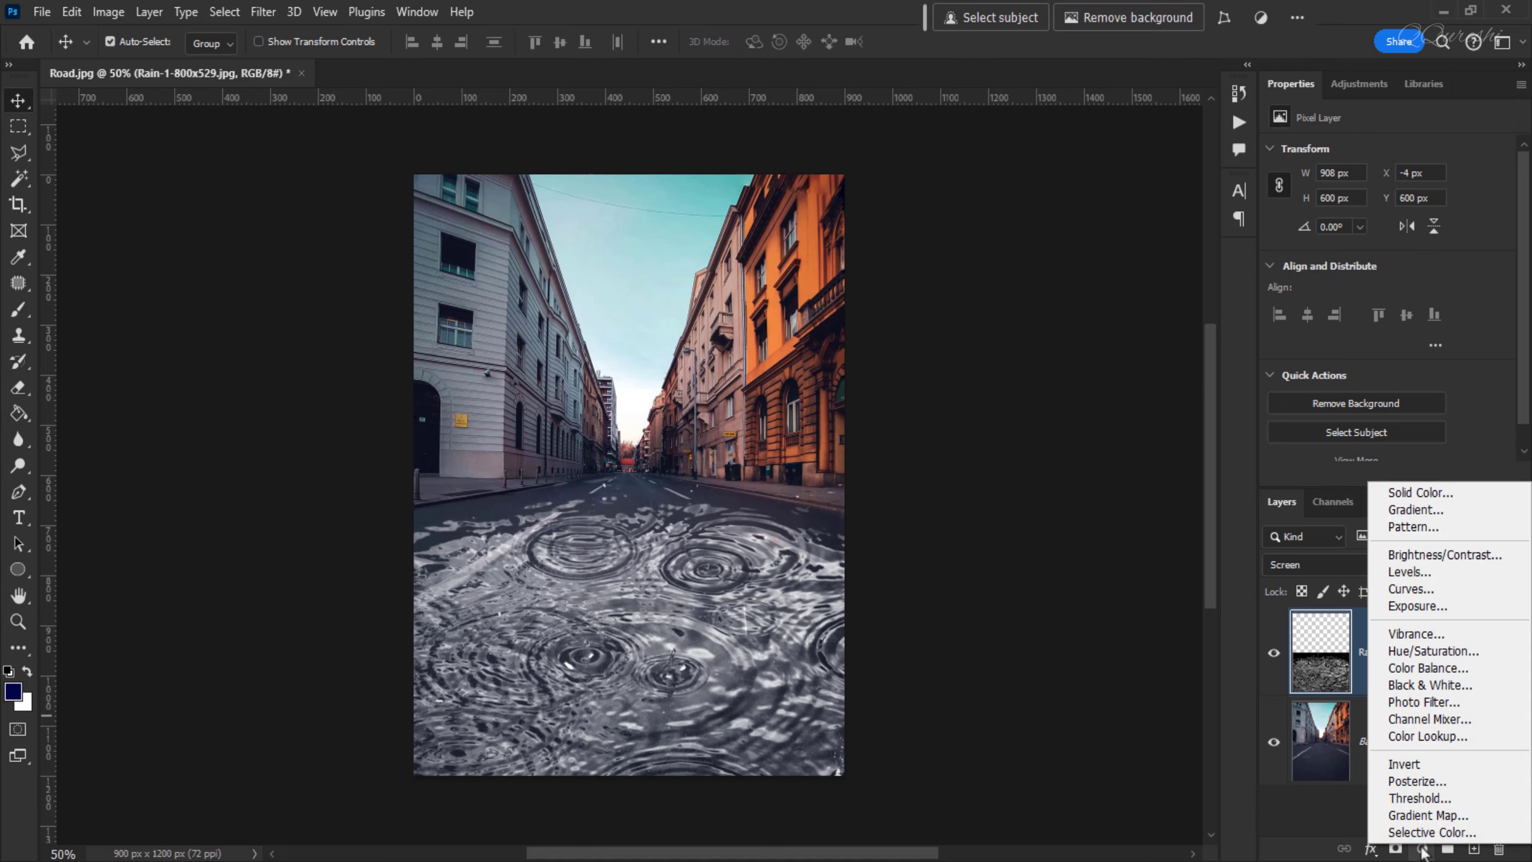
left_click(1406, 571)
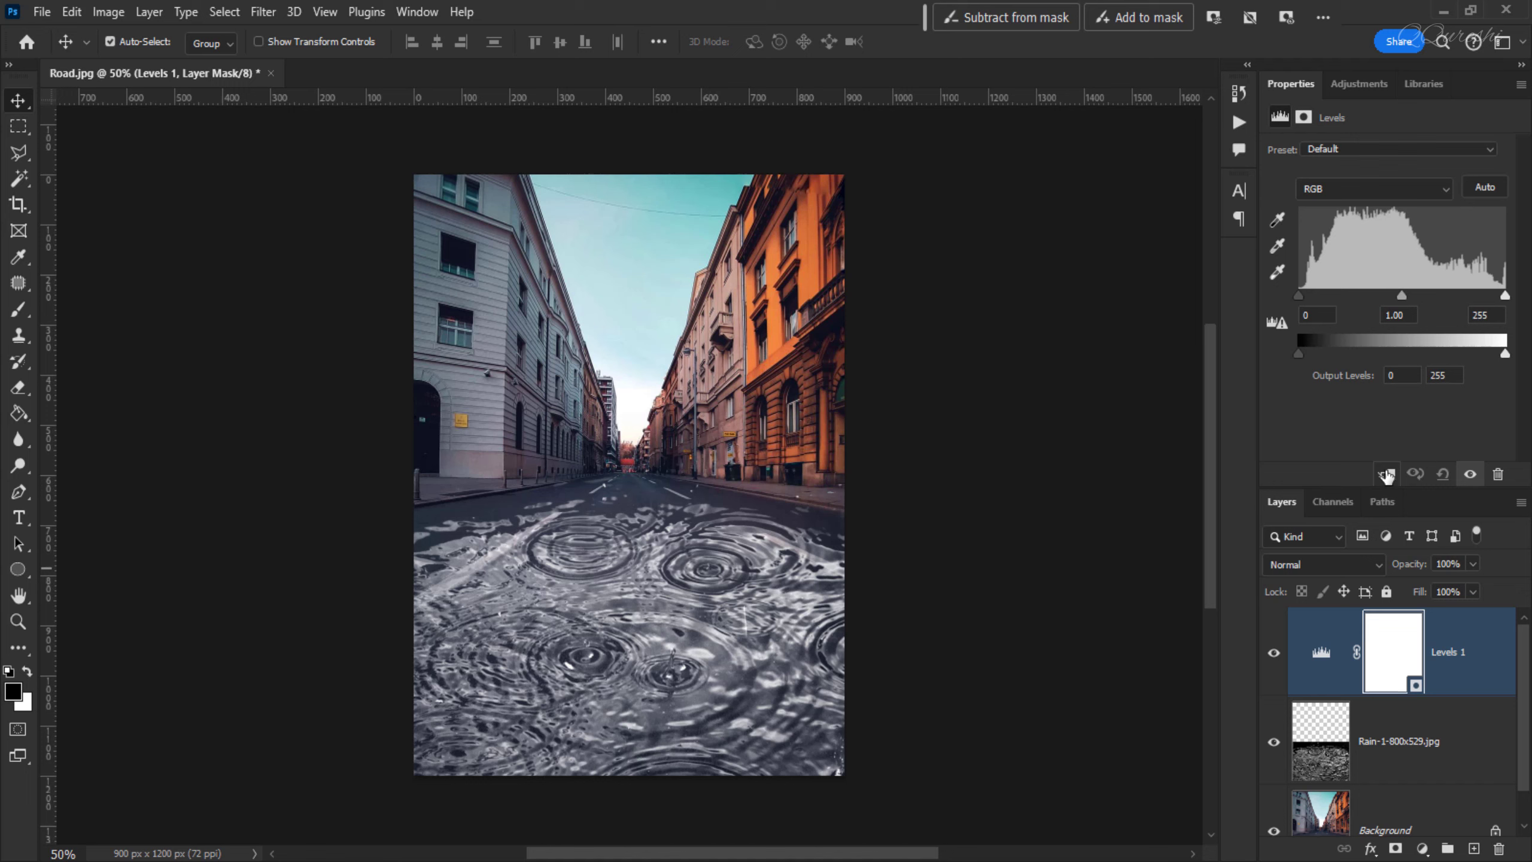
left_click(1386, 476)
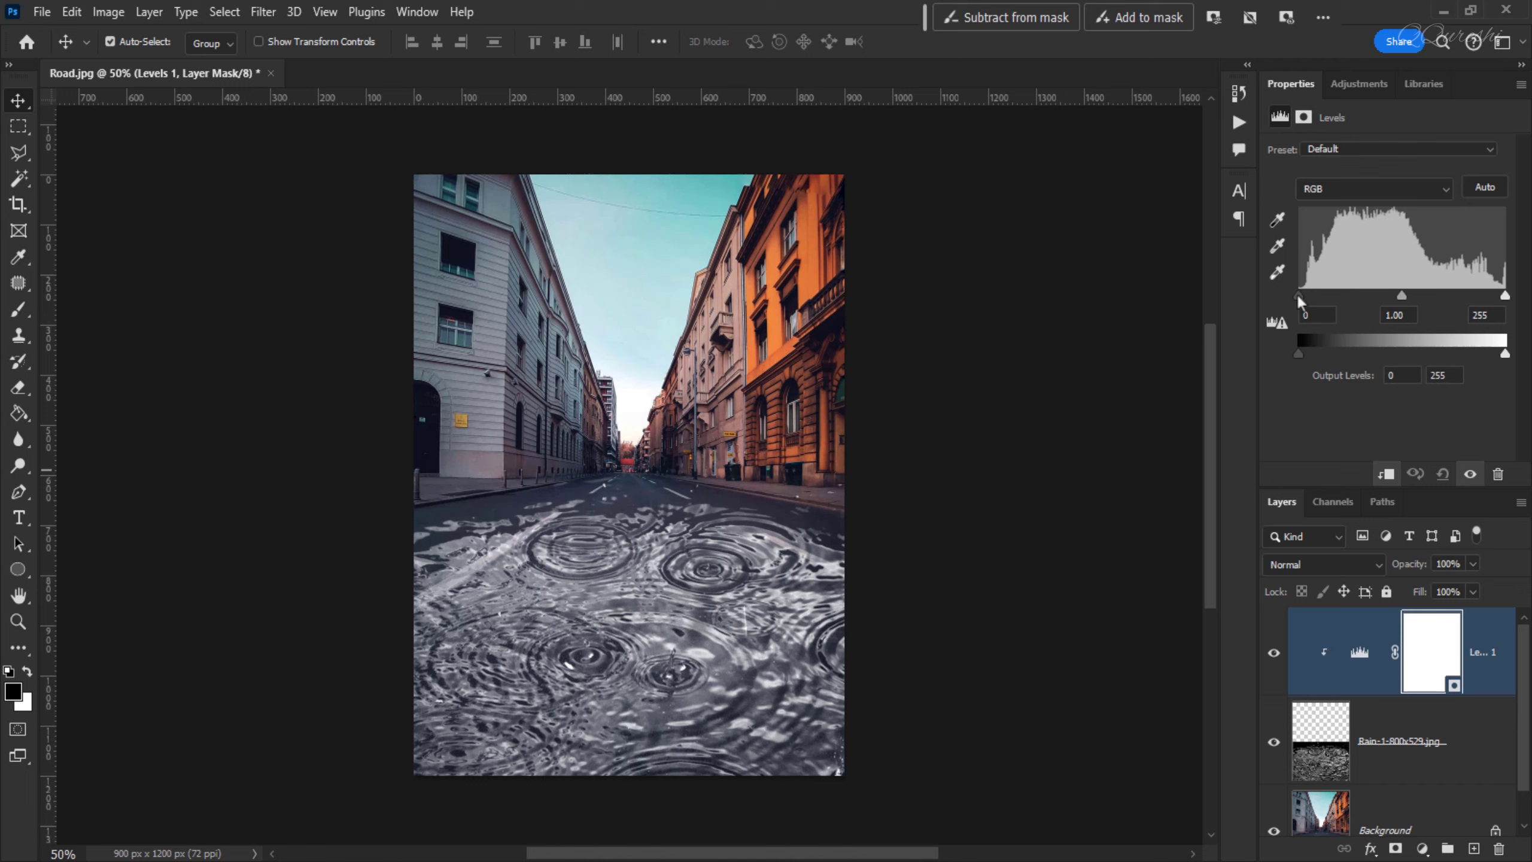
left_click_drag(1299, 297, 1453, 301)
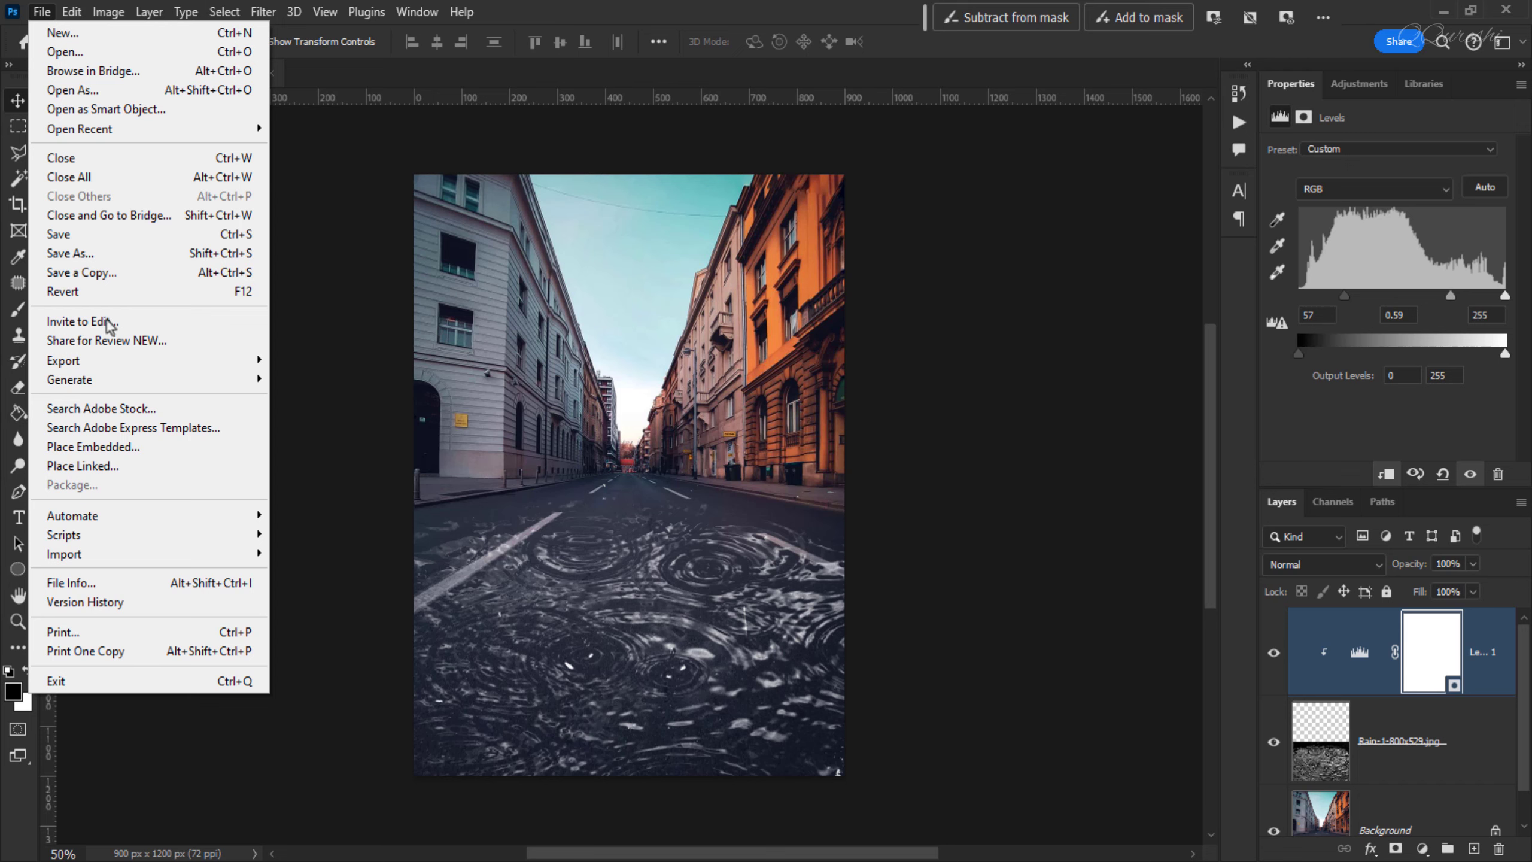
Place image1 as an embedded object, scaled to 1500 x 600 px over the lower half of the canvas, and hide its layer
left_click(120, 446)
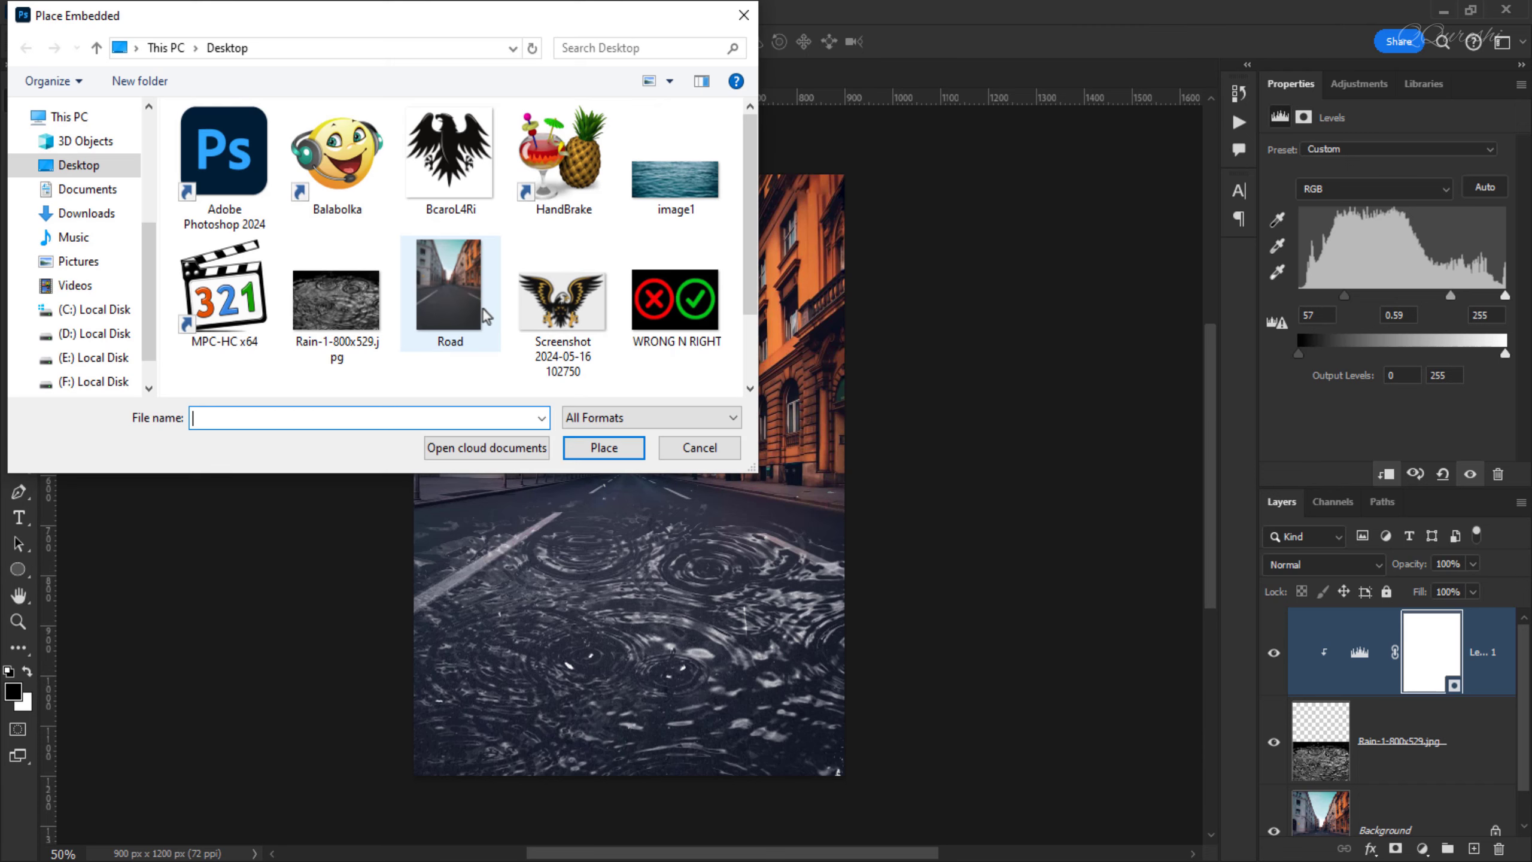
left_click(639, 187)
left_click(604, 447)
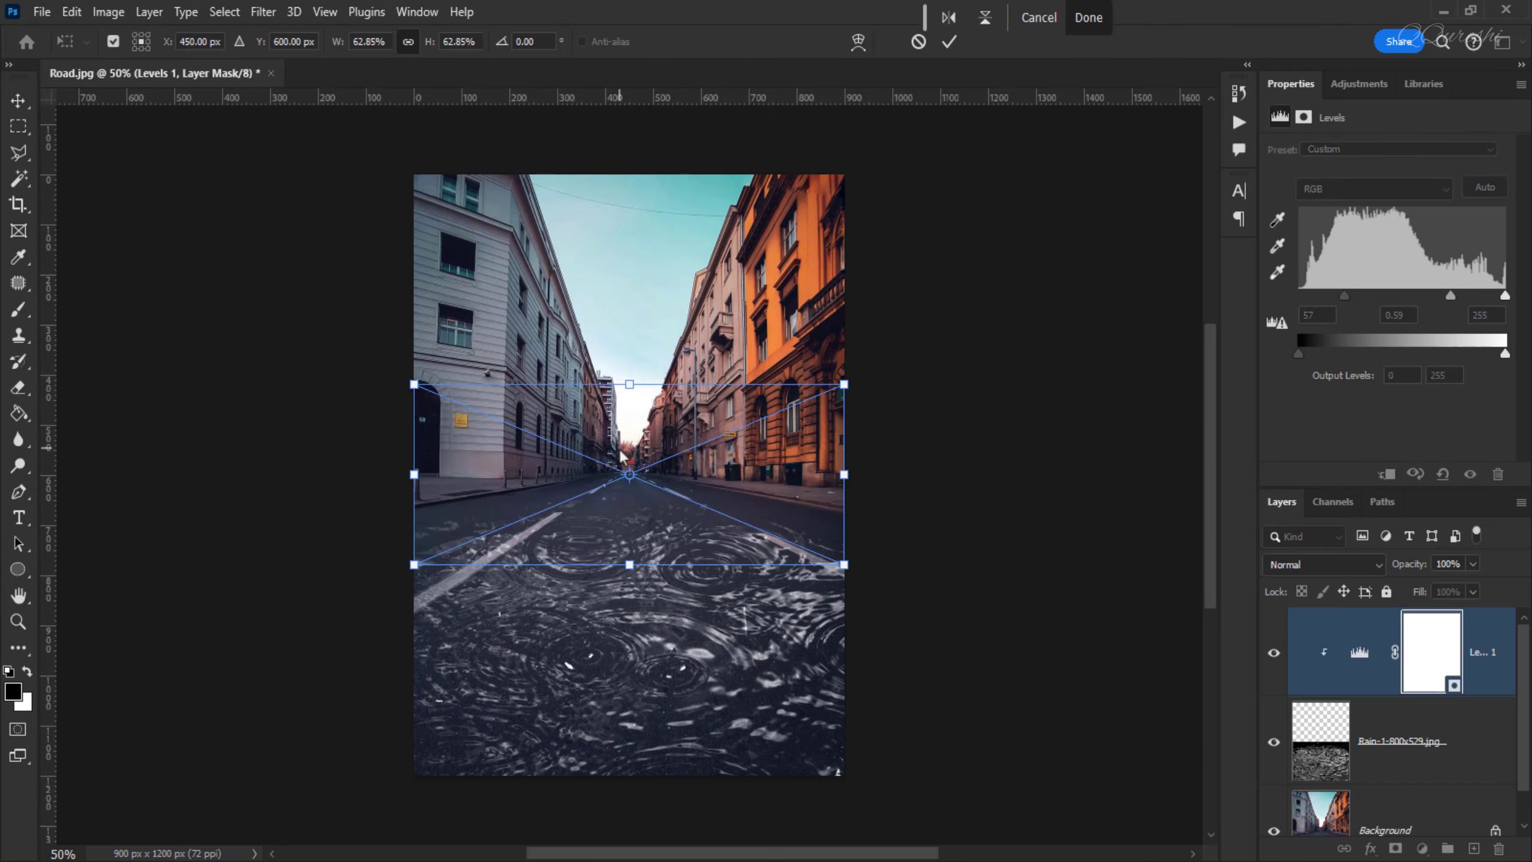
left_click_drag(631, 421, 642, 473)
key("Return")
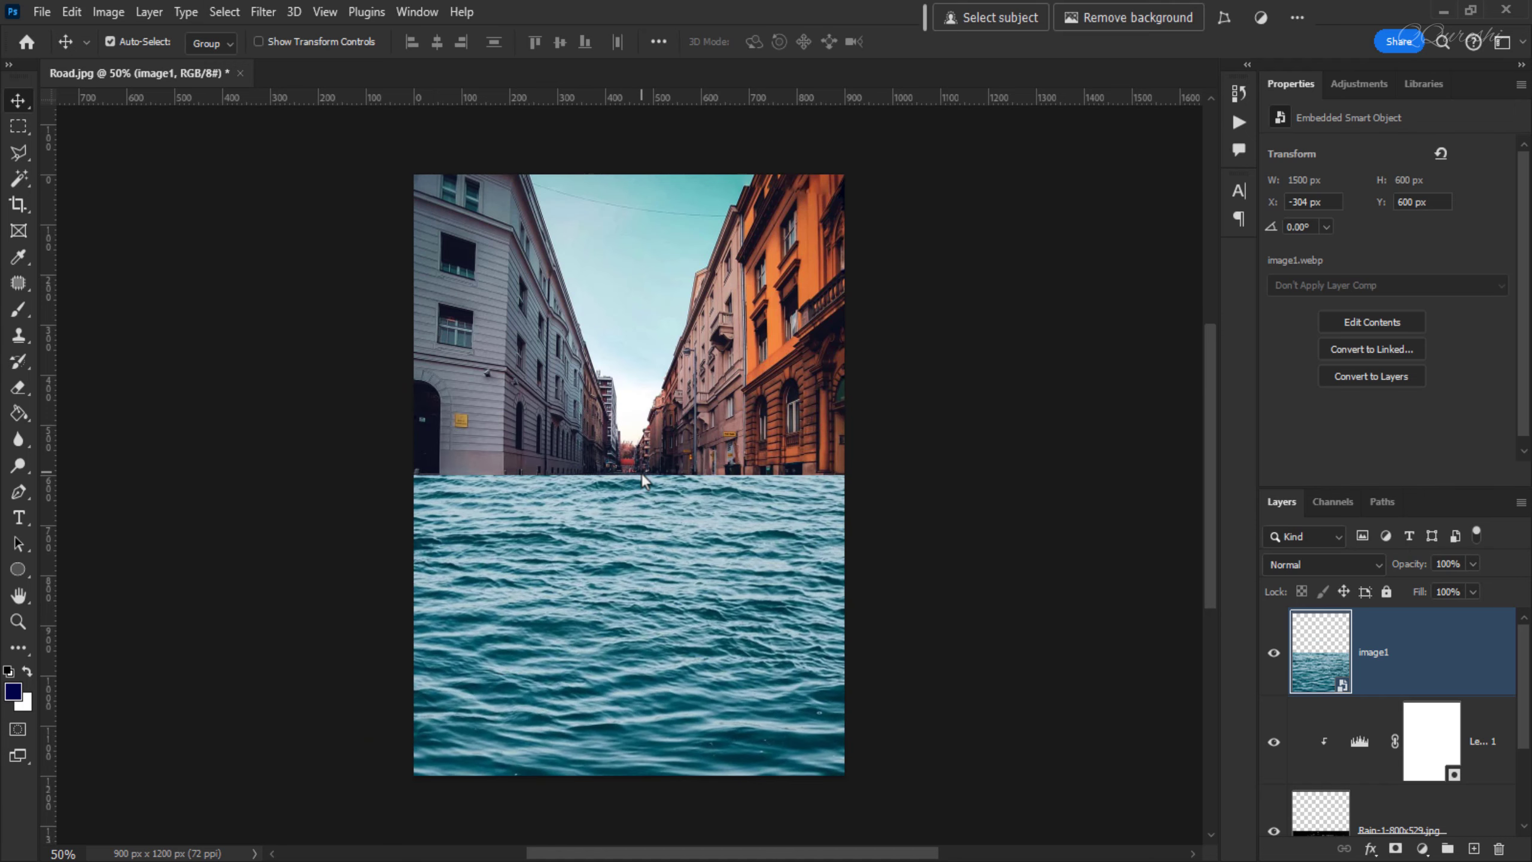
left_click(1273, 654)
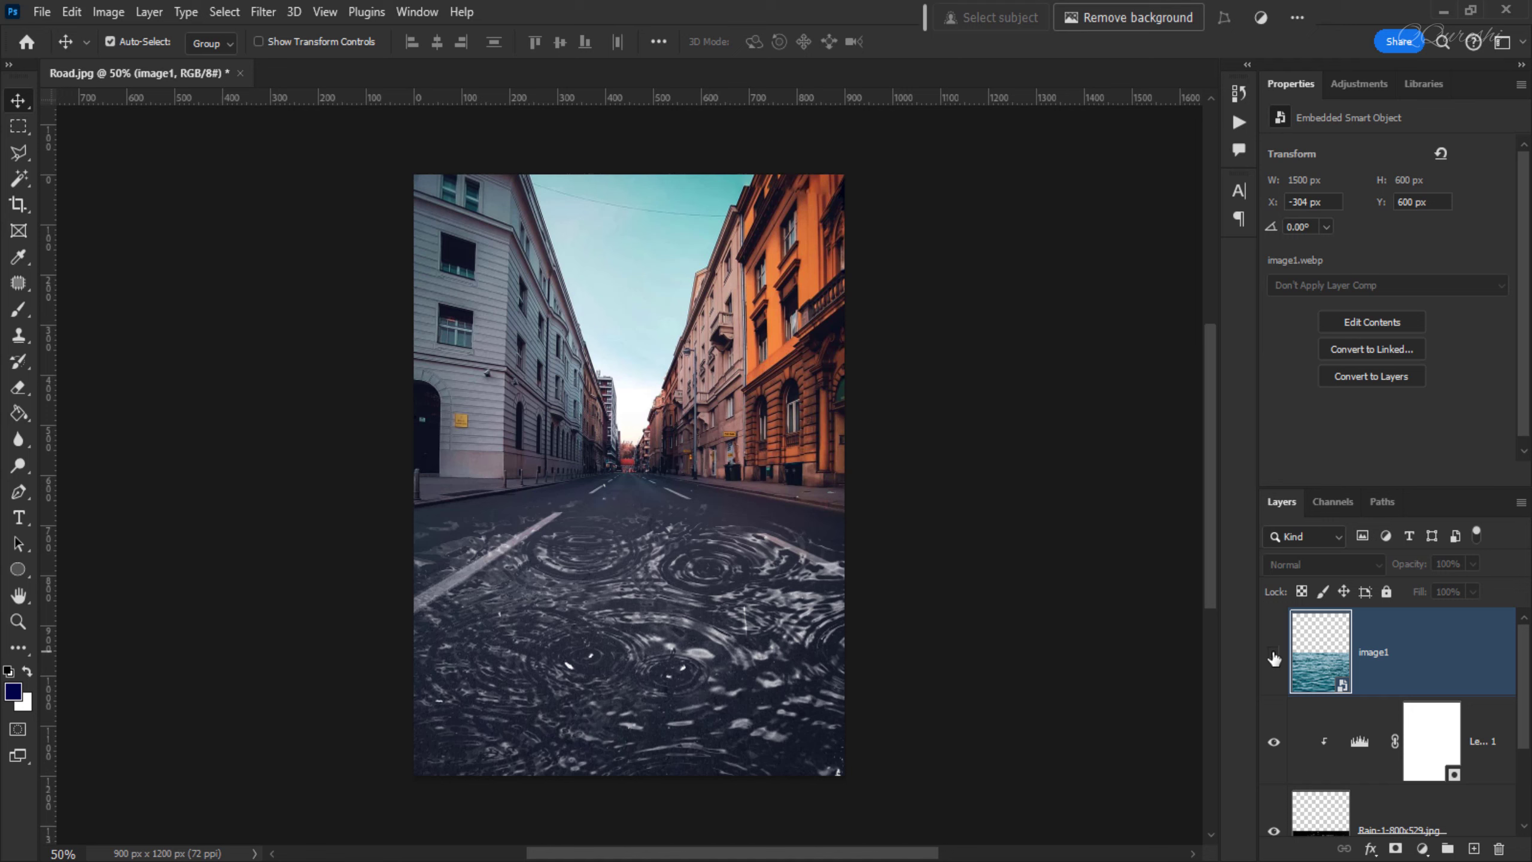
Select the area above the asphalt with the Polygonal Lasso, following both road edges and the vanishing point and closing across the buildings
right_click(18, 153)
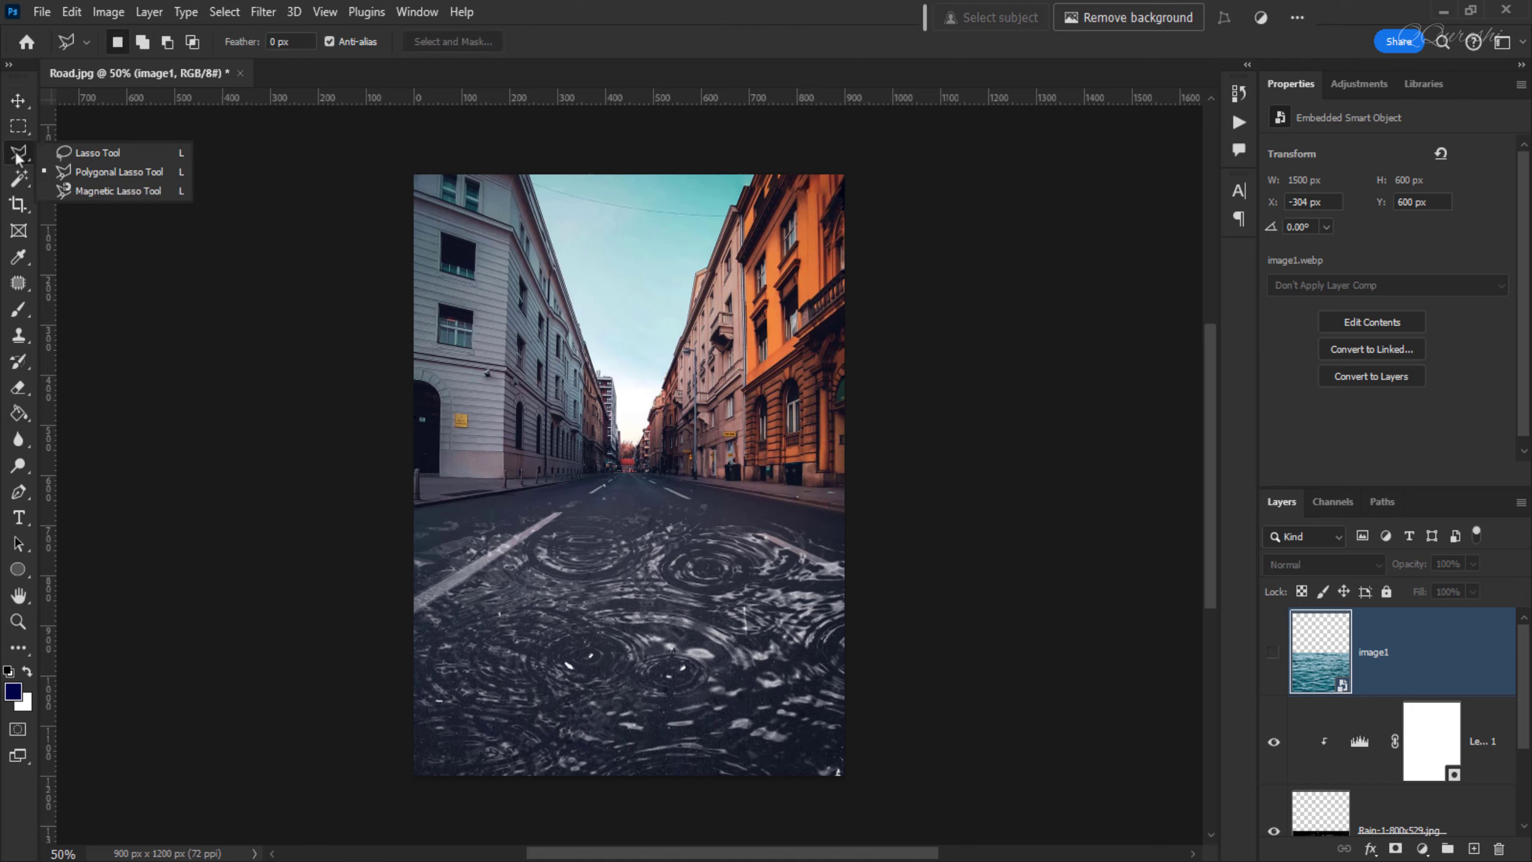
left_click(96, 171)
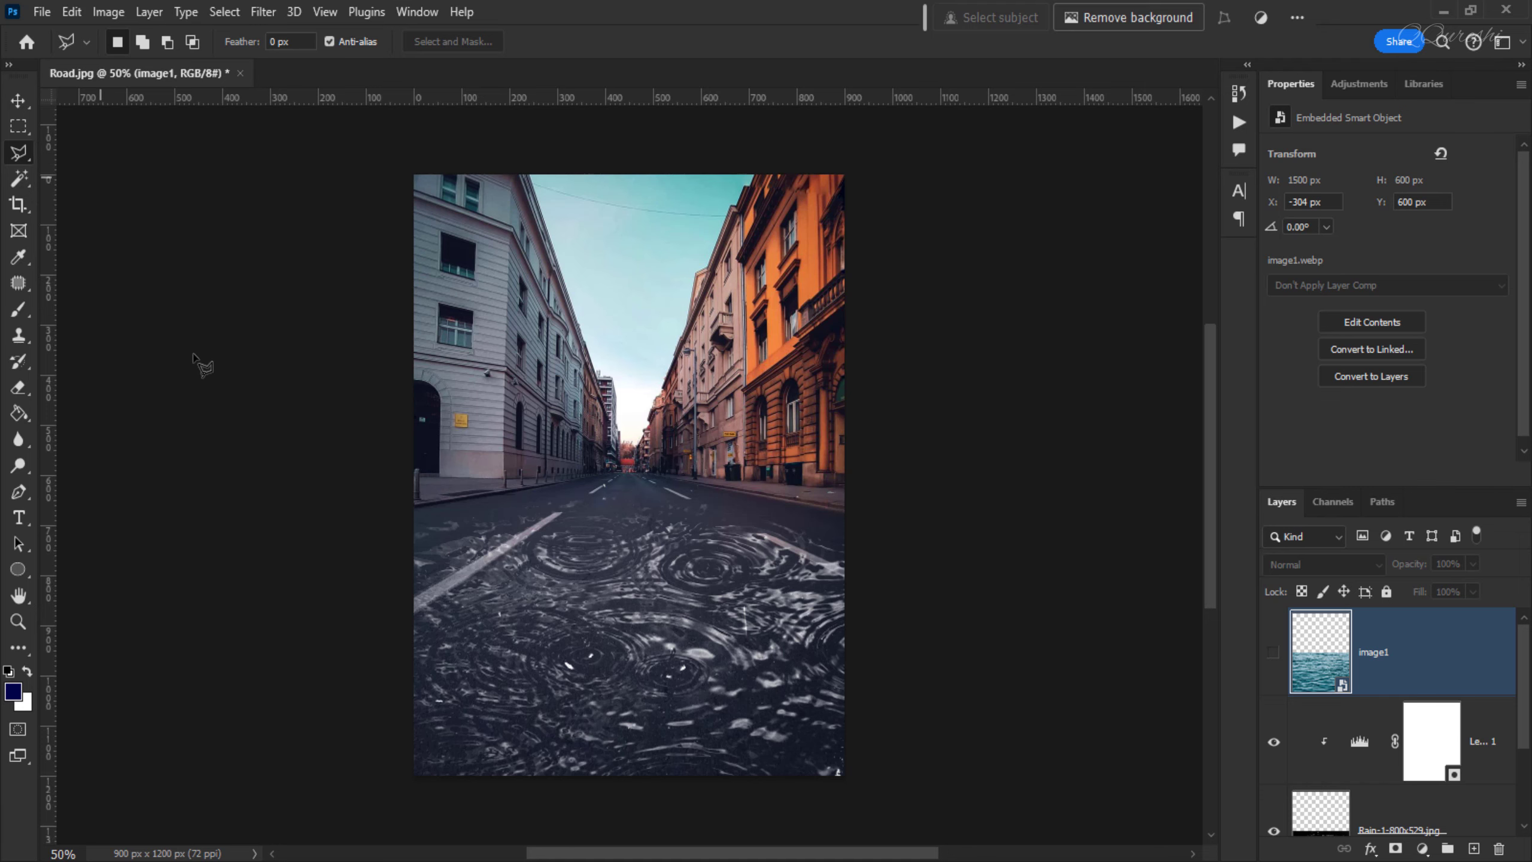
left_click(412, 508)
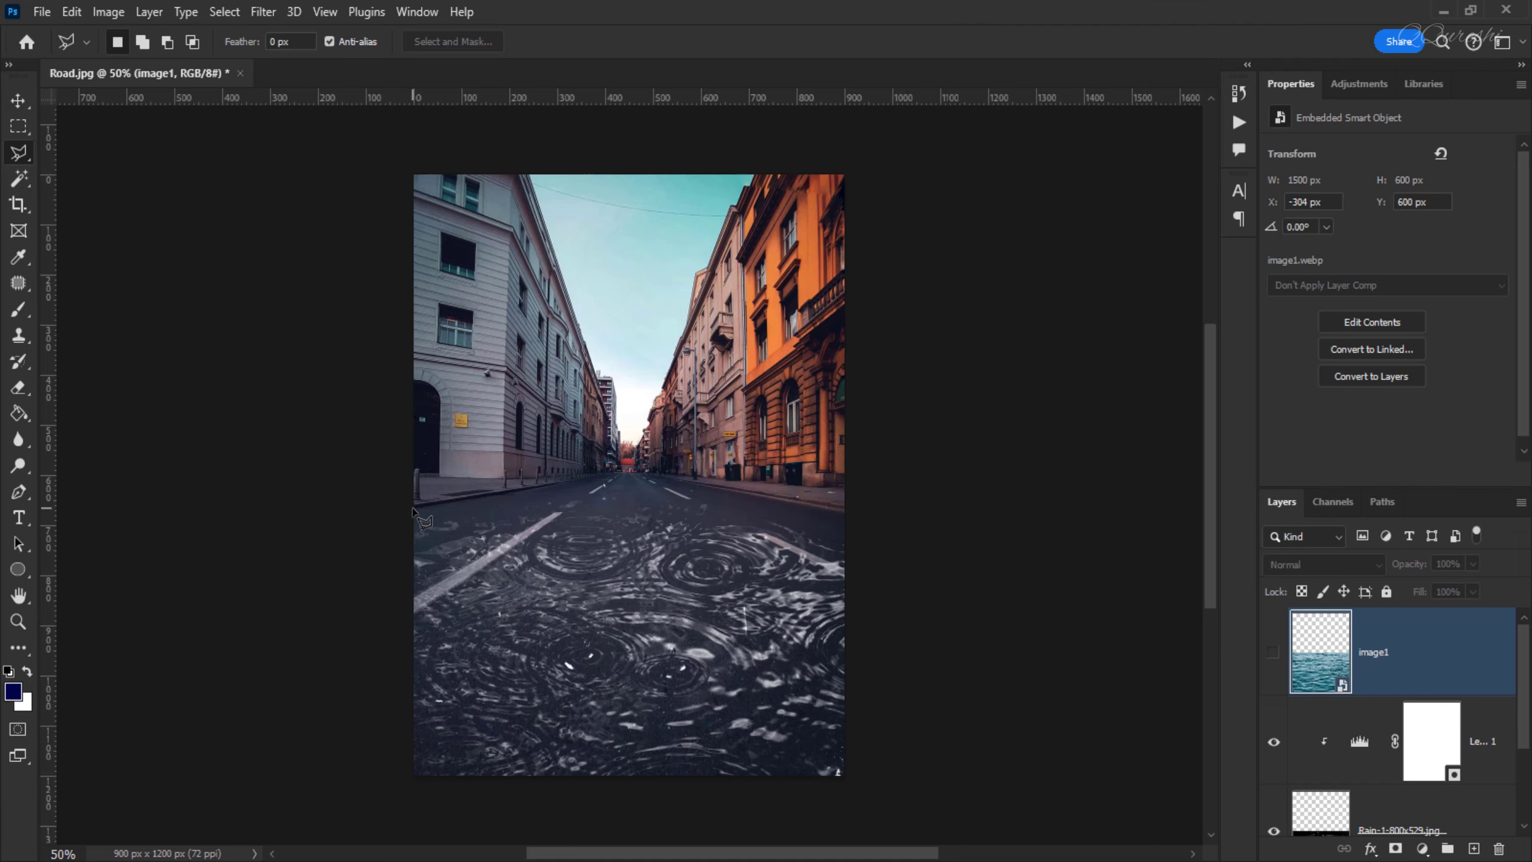
scroll(607, 475, "up", 8)
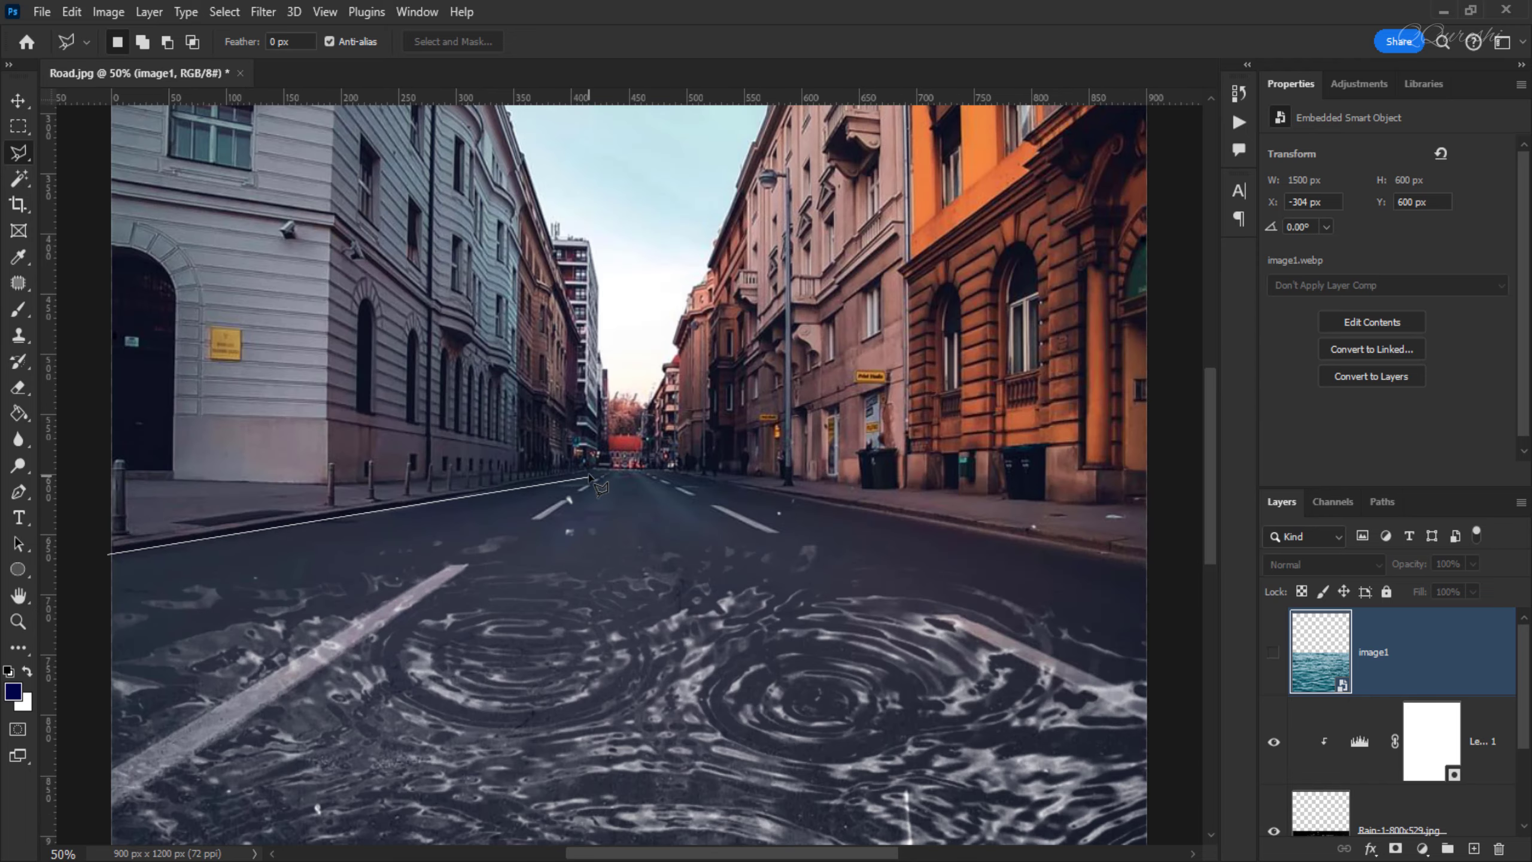
left_click(592, 466)
left_click(644, 467)
left_click(1170, 562)
left_click(1170, 292)
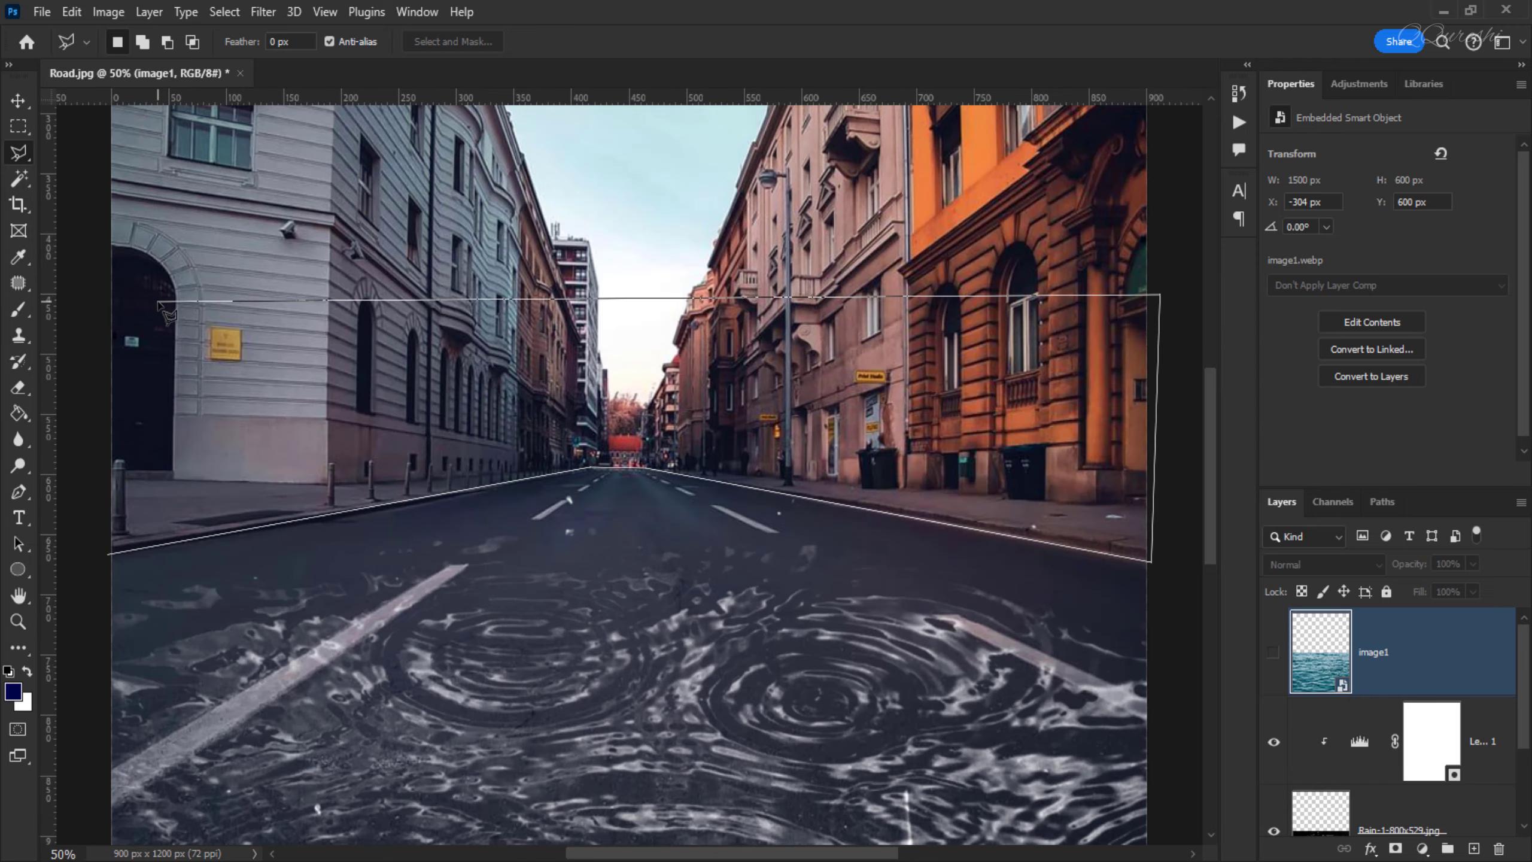
double_click(103, 288)
Rasterize the image1 layer and make it visible again
right_click(1449, 658)
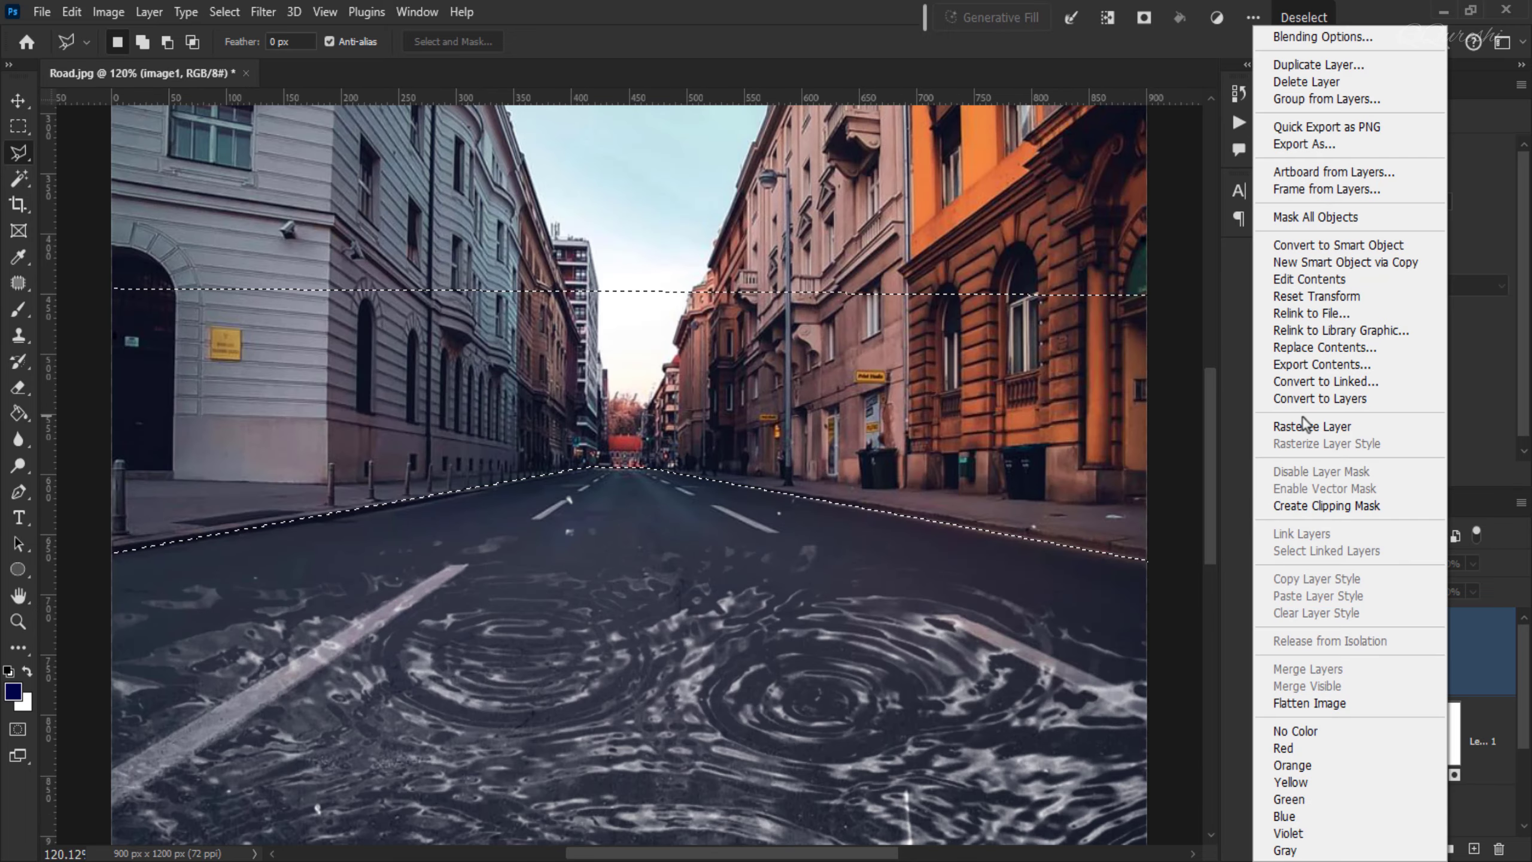
left_click(1297, 428)
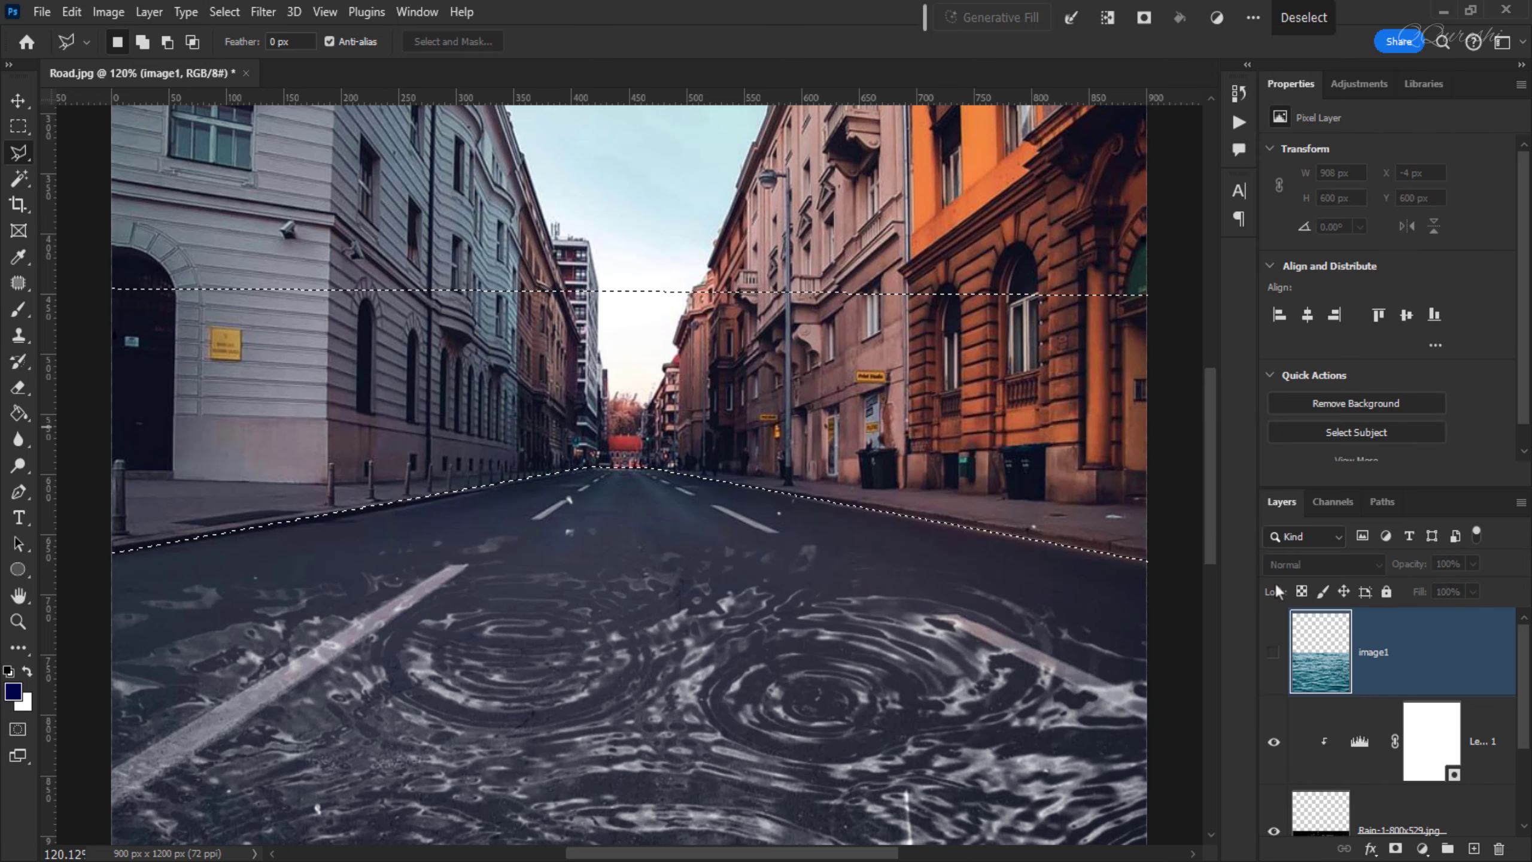
left_click(1274, 652)
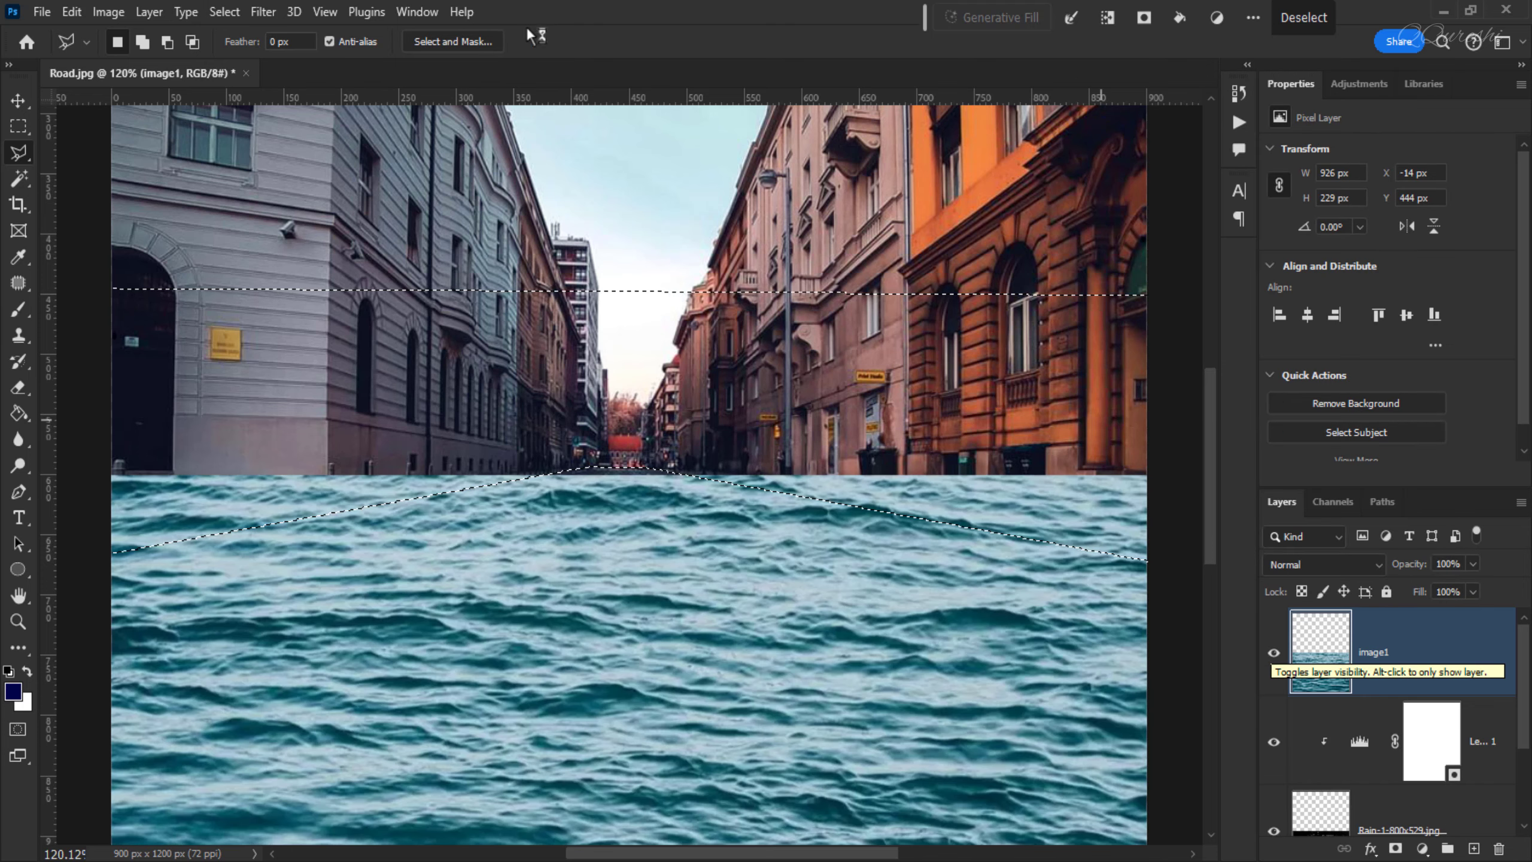
Feather the selection by 5 pixels, delete the water inside it from image1, and deselect
left_click(226, 12)
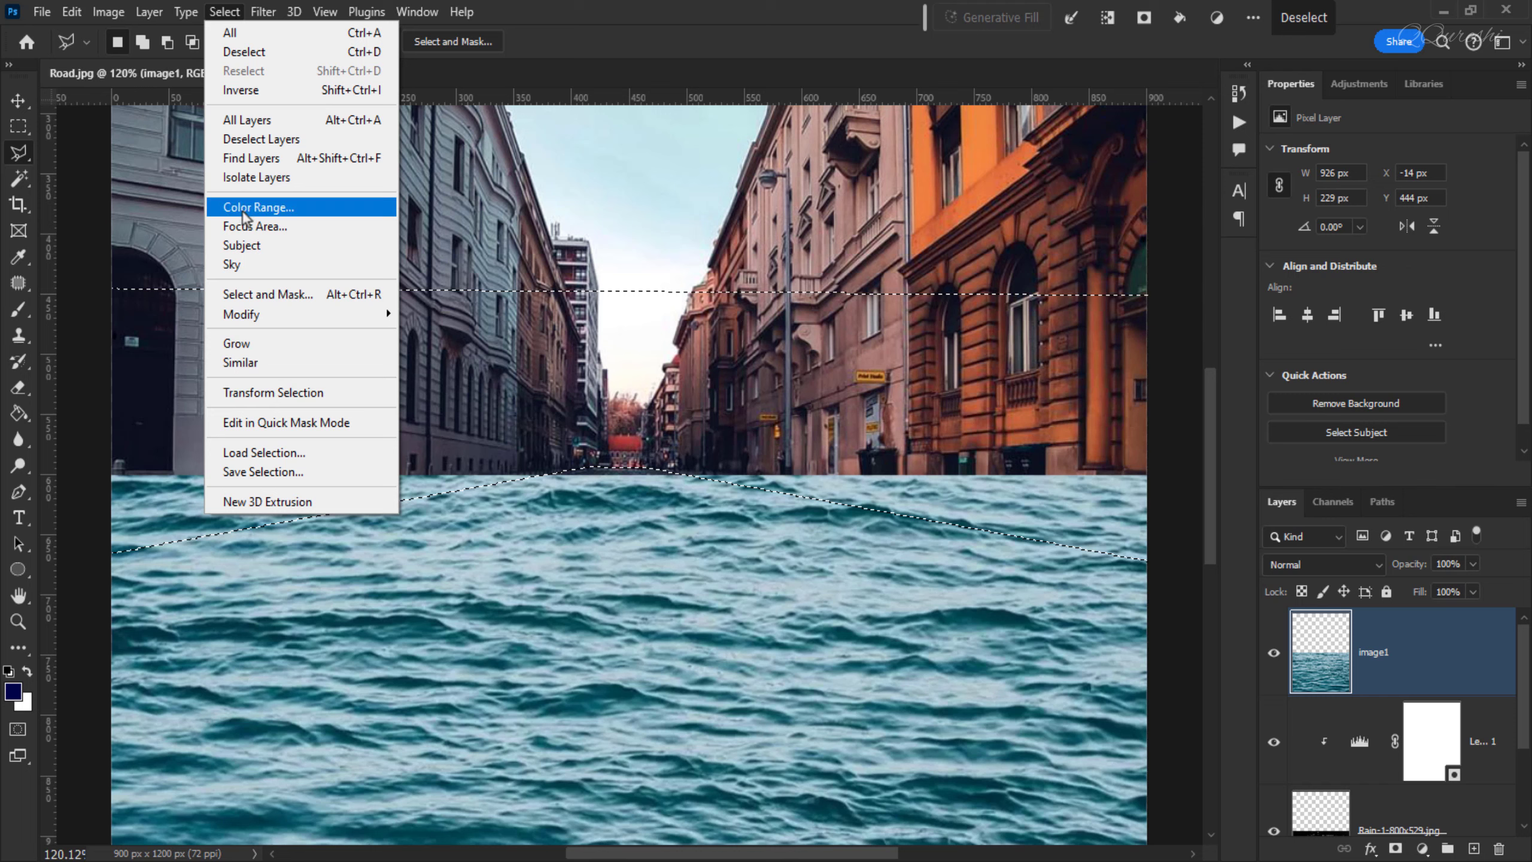
mouse_move(252, 315)
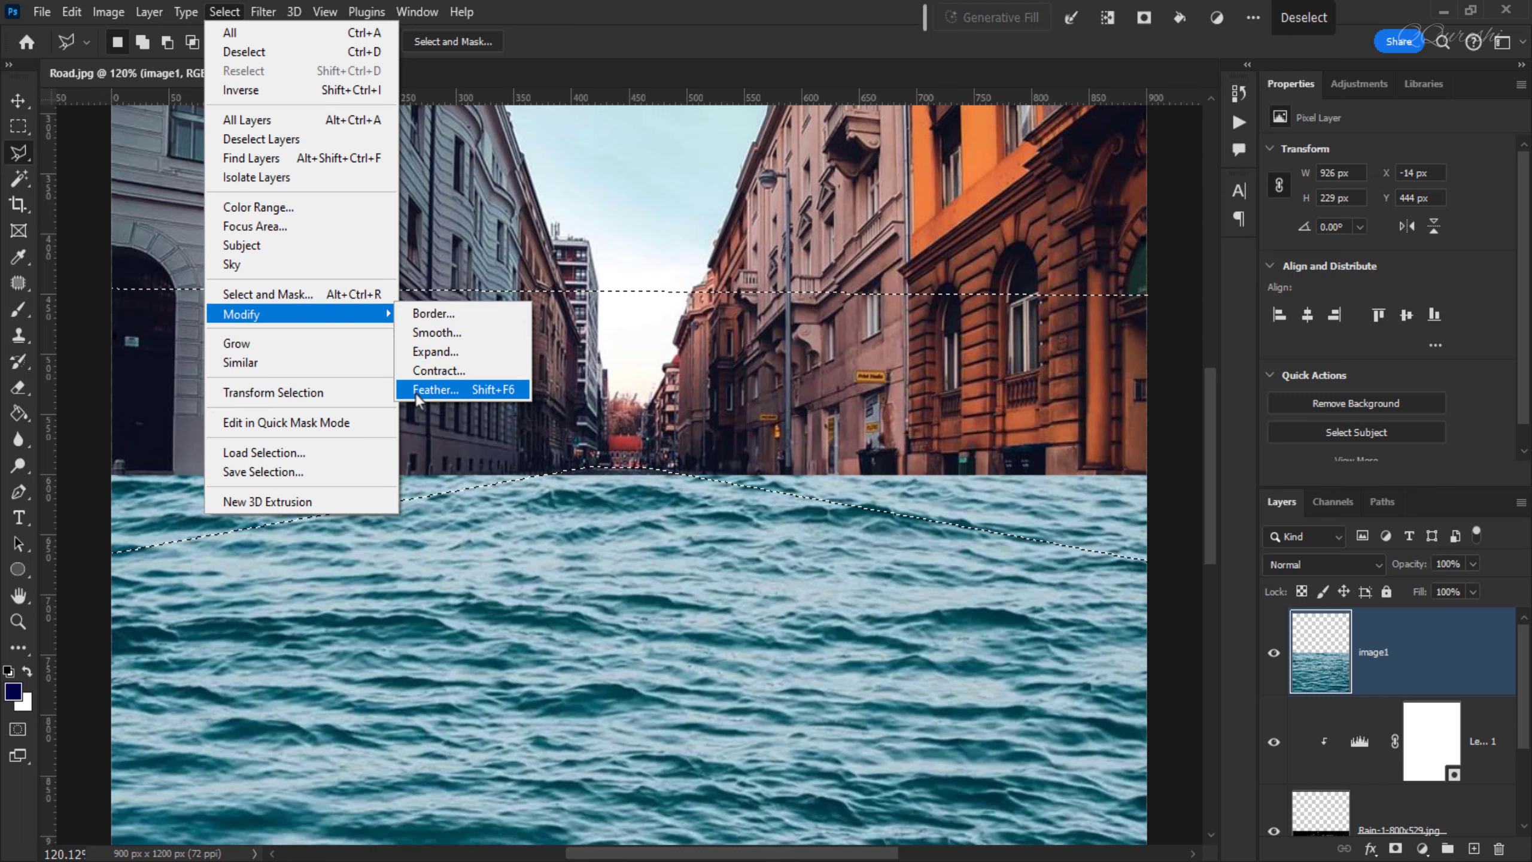
left_click(434, 389)
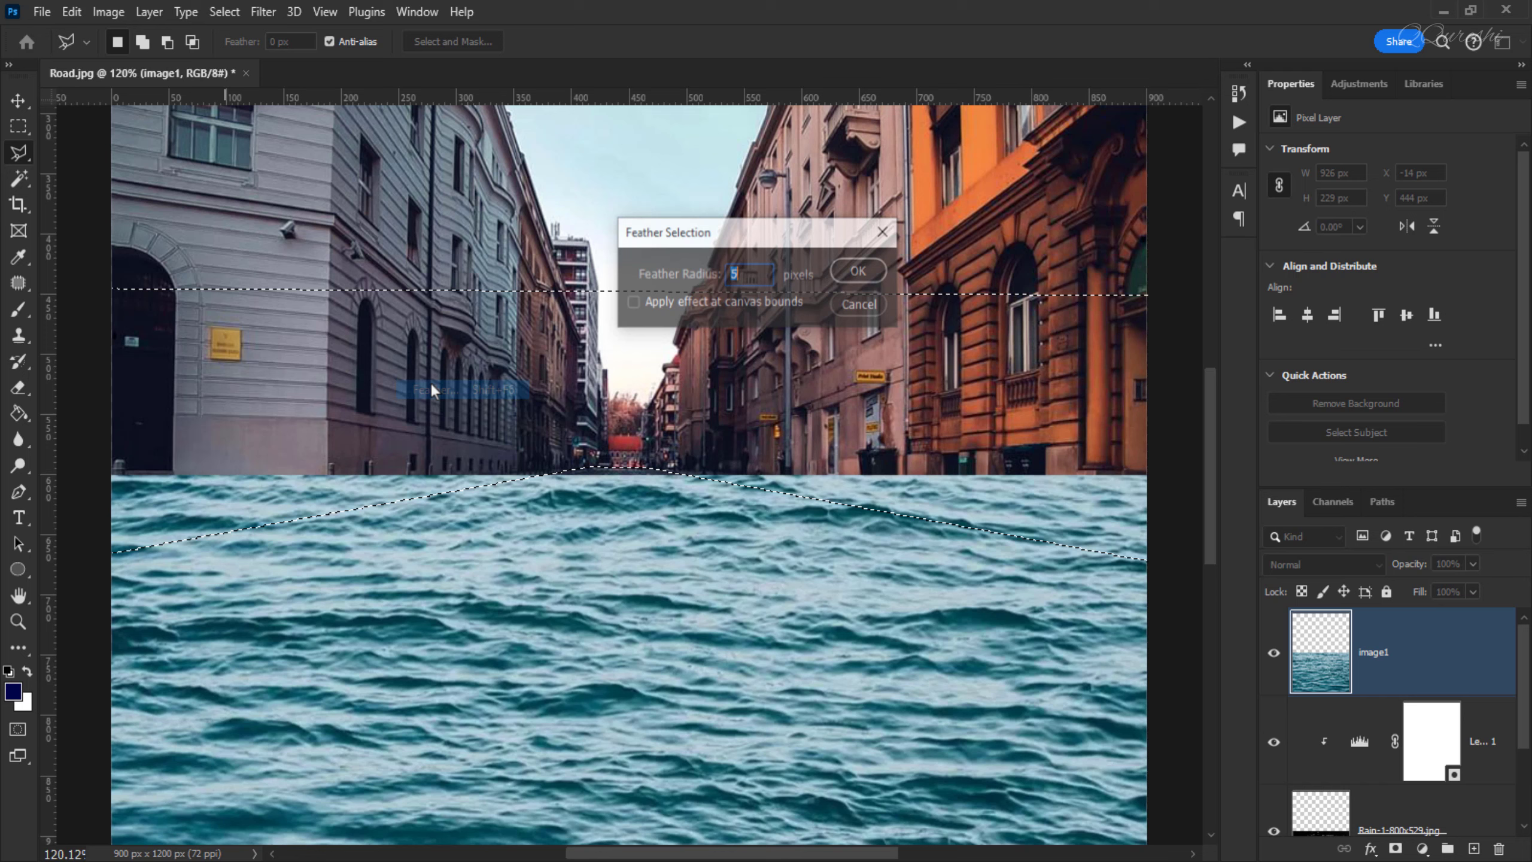
left_click(867, 273)
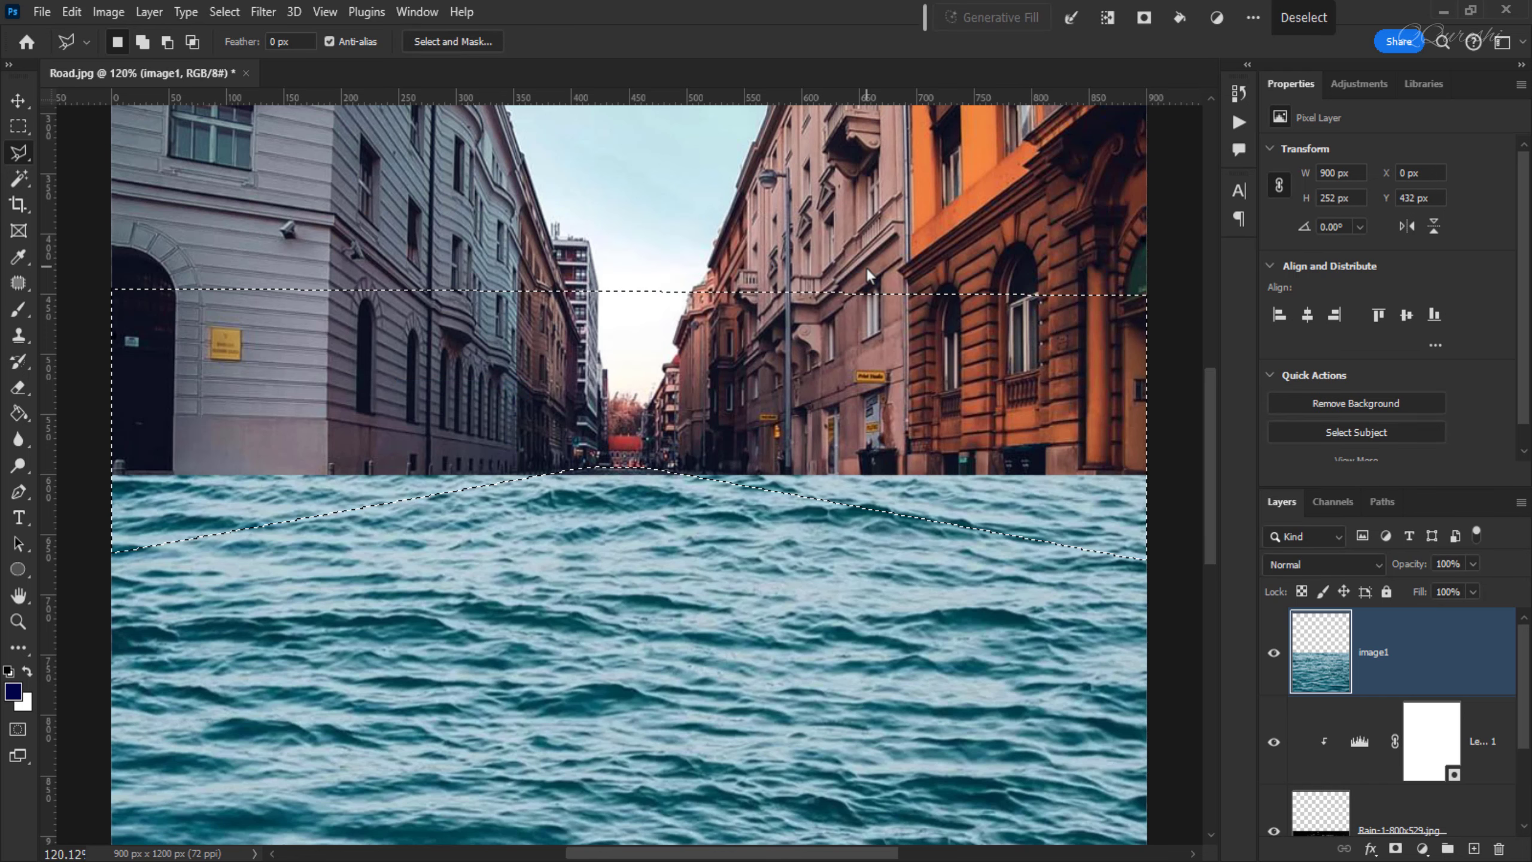
key("Delete")
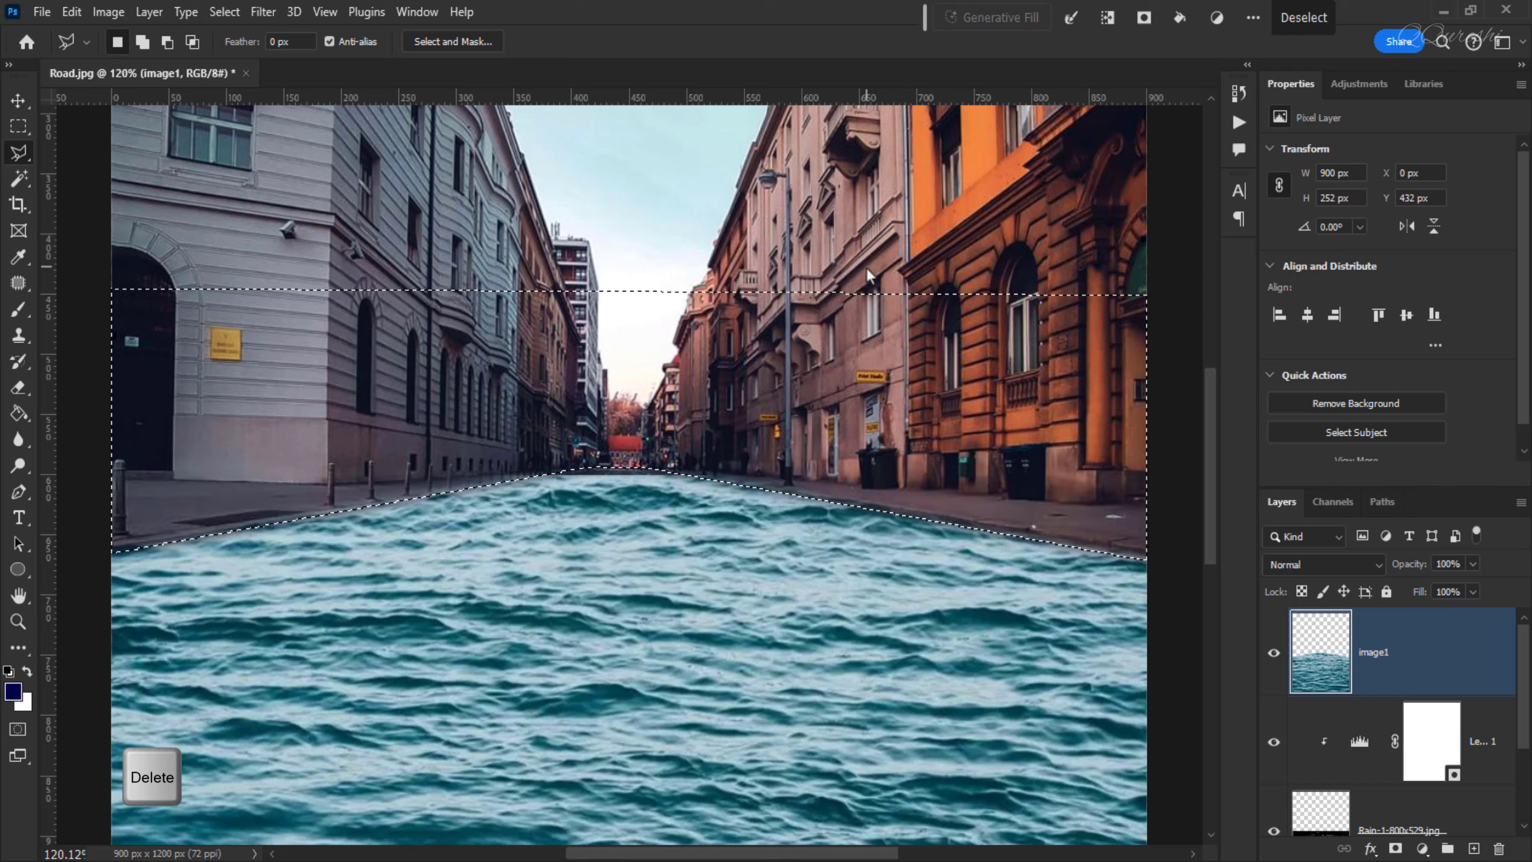
key("ctrl+d")
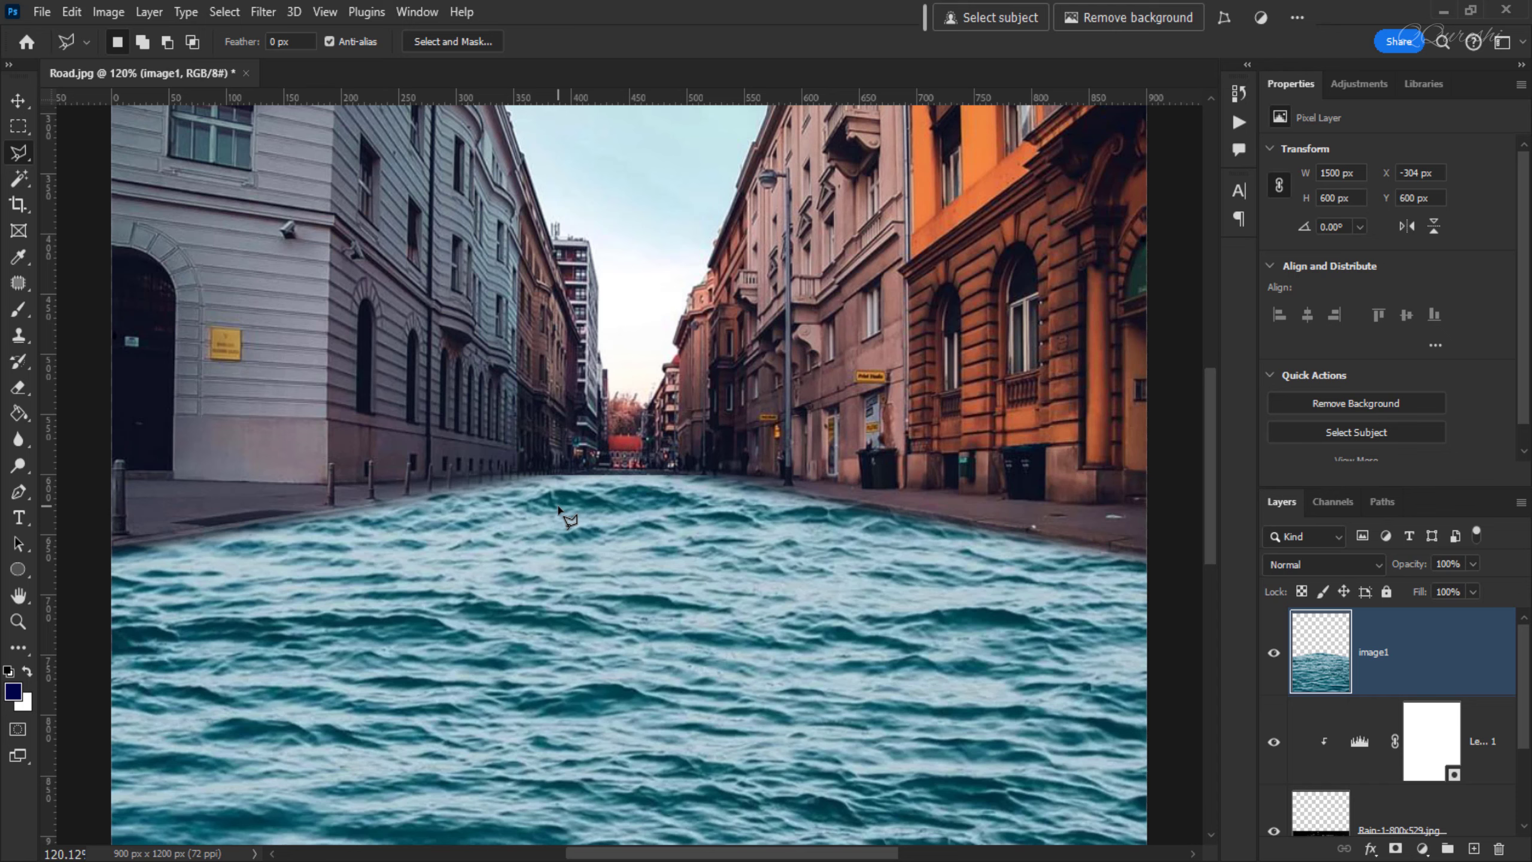
key("ctrl+0")
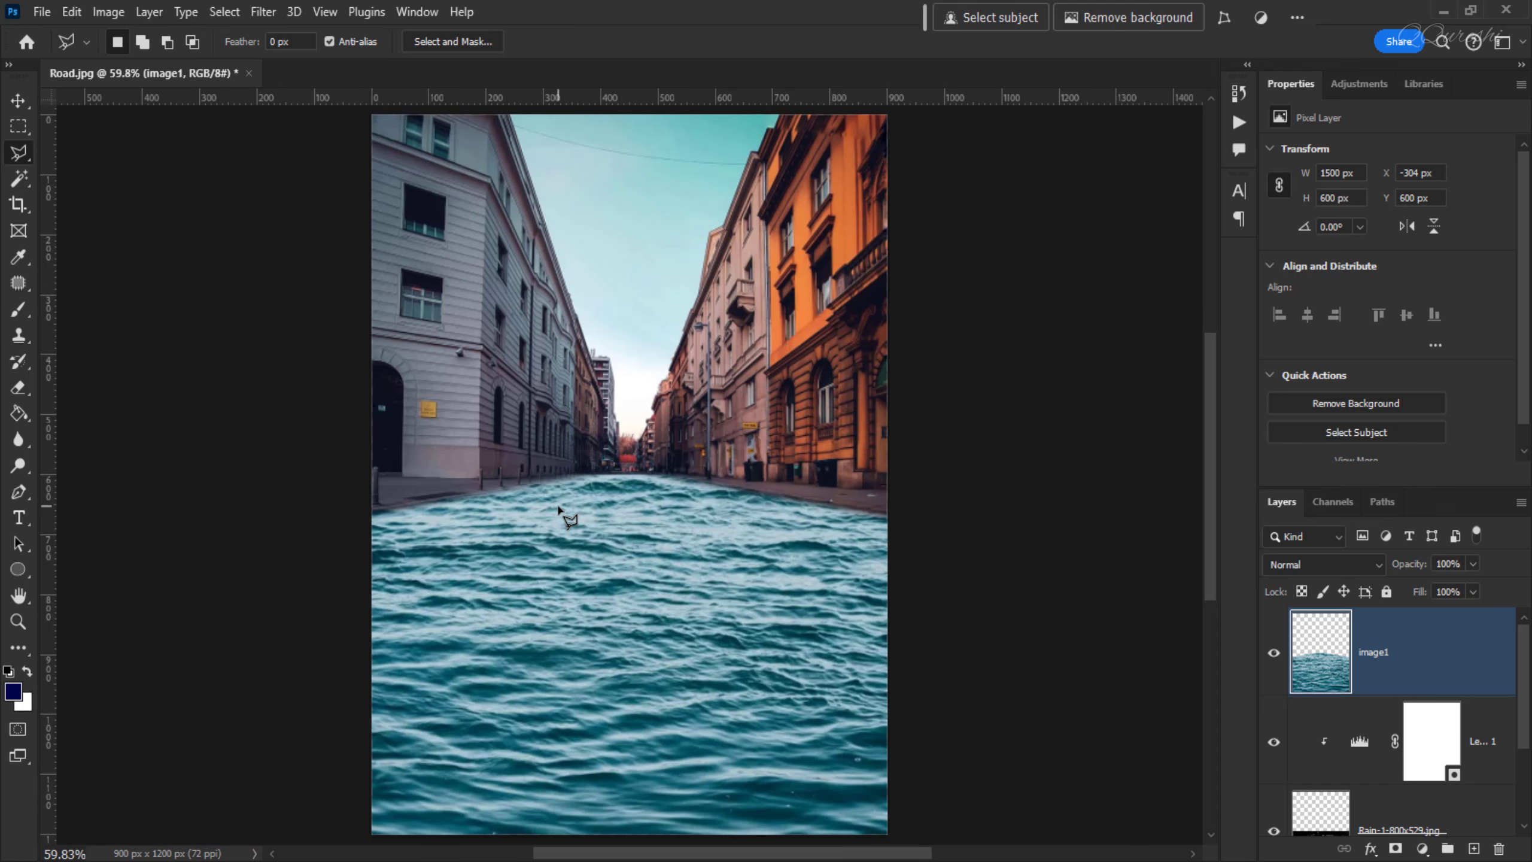
Desaturate the image1 water layer and set its blend mode to Screen
key("ctrl+shift+u")
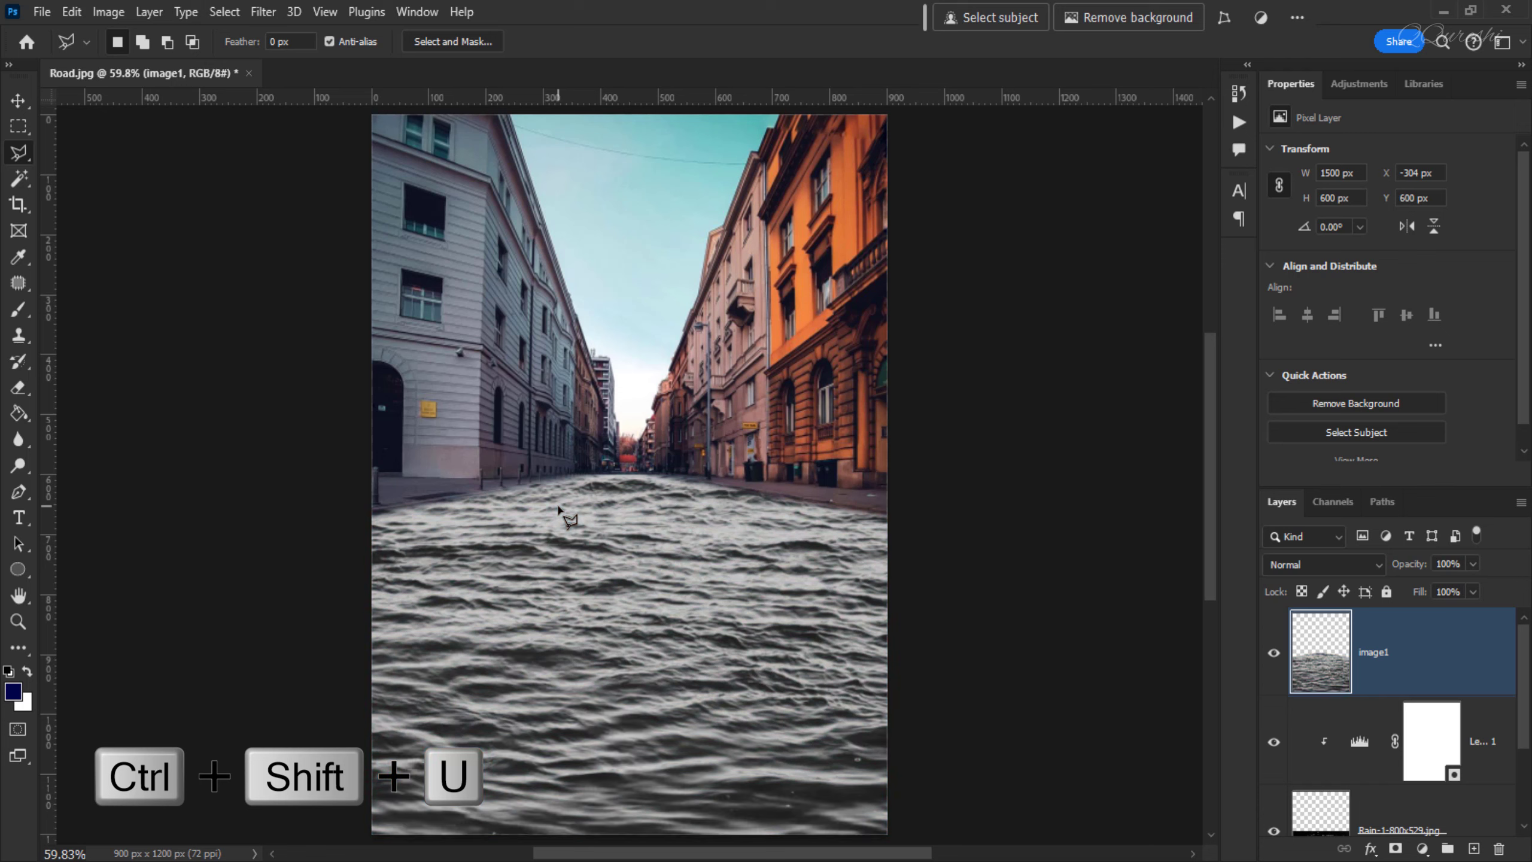
left_click(1283, 564)
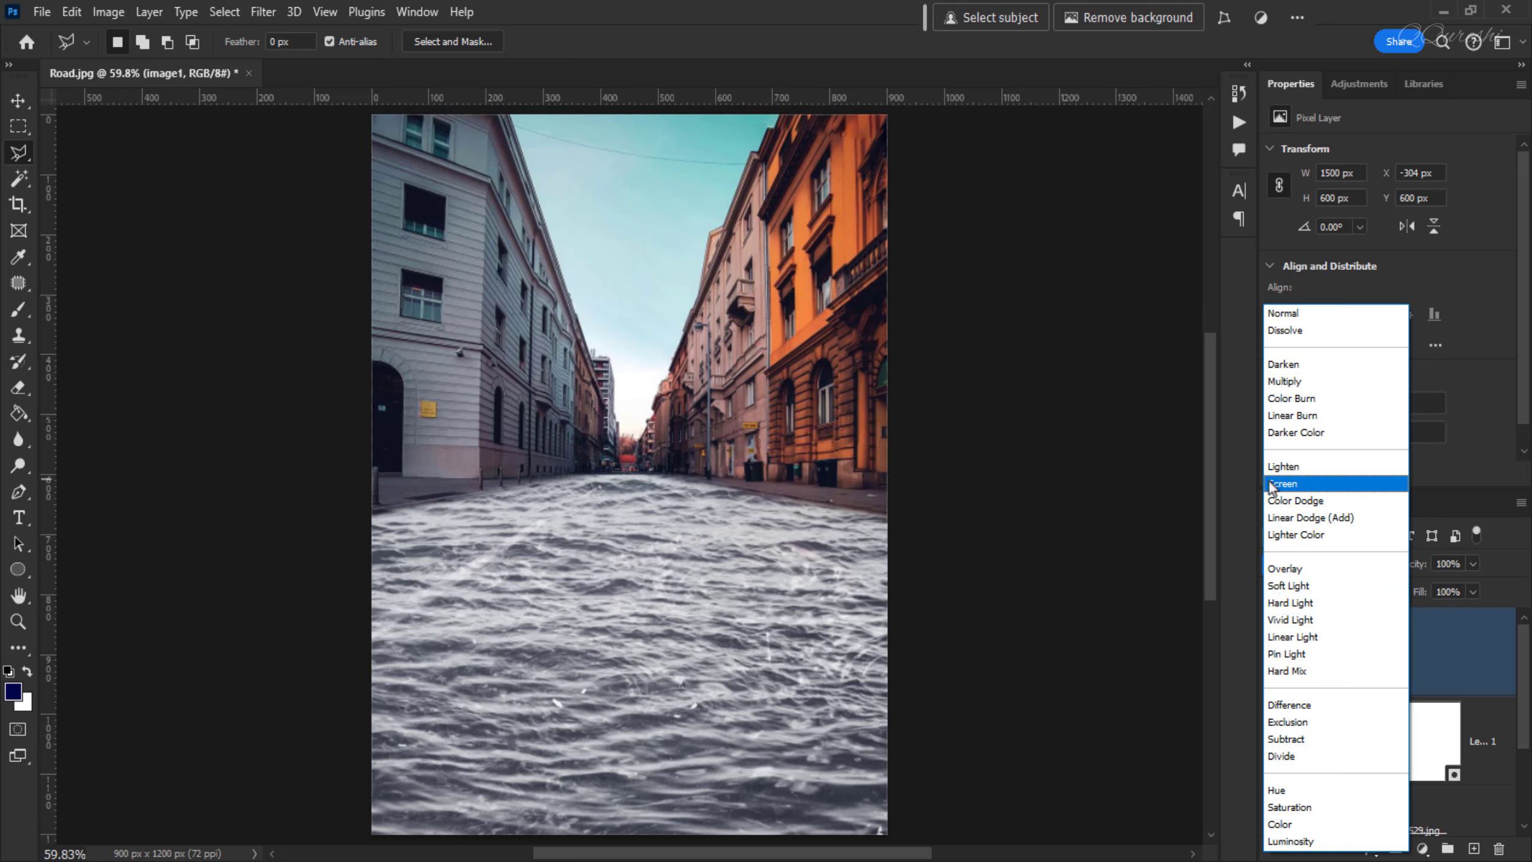
left_click(1283, 484)
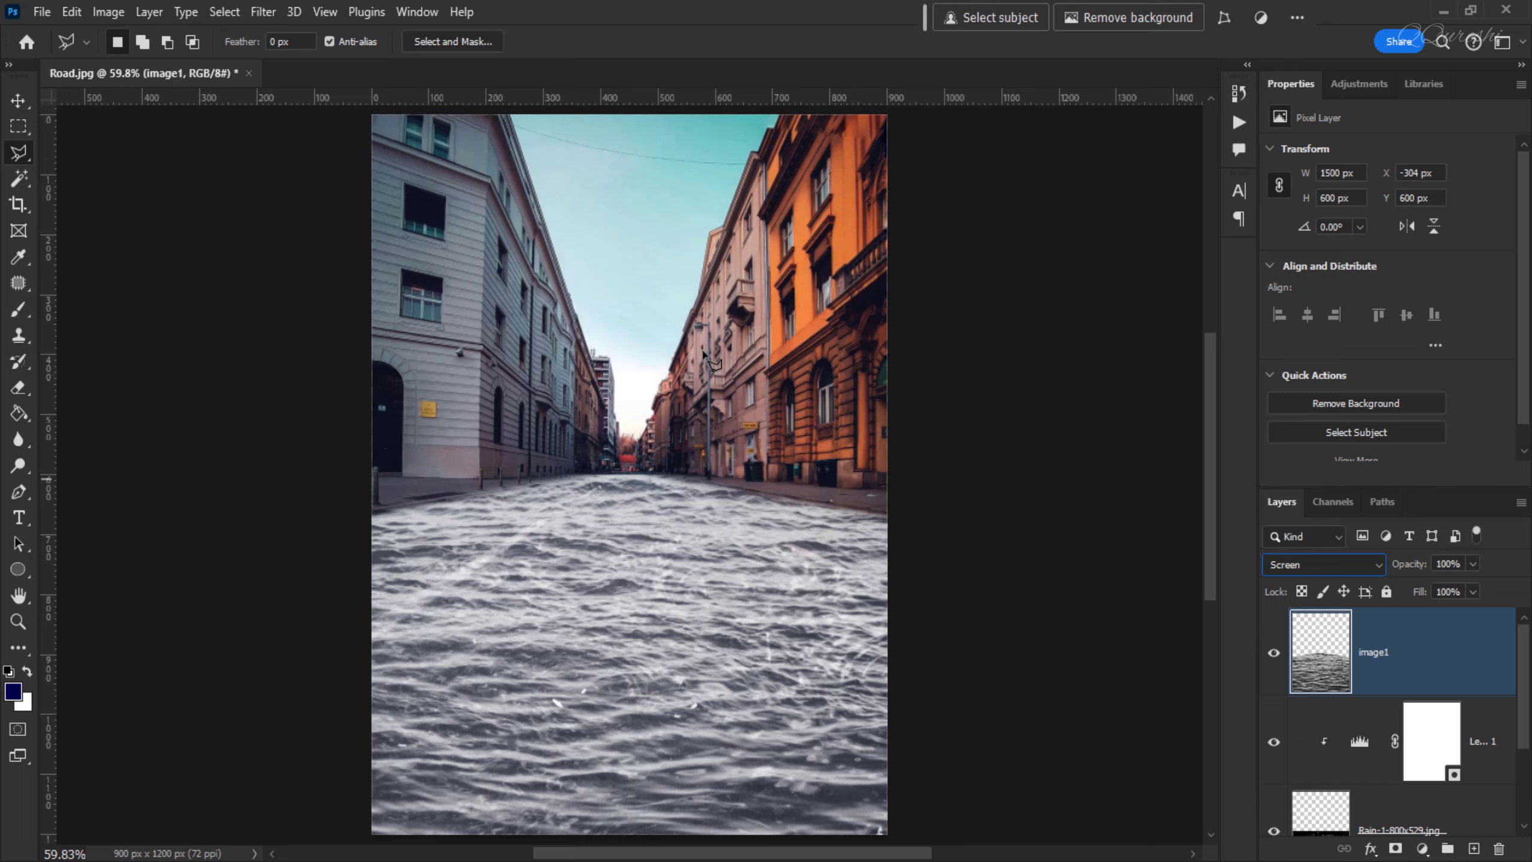
Add a Levels adjustment clipped to image1 with input shadows at 96 and midtones at 0.35
left_click(1423, 849)
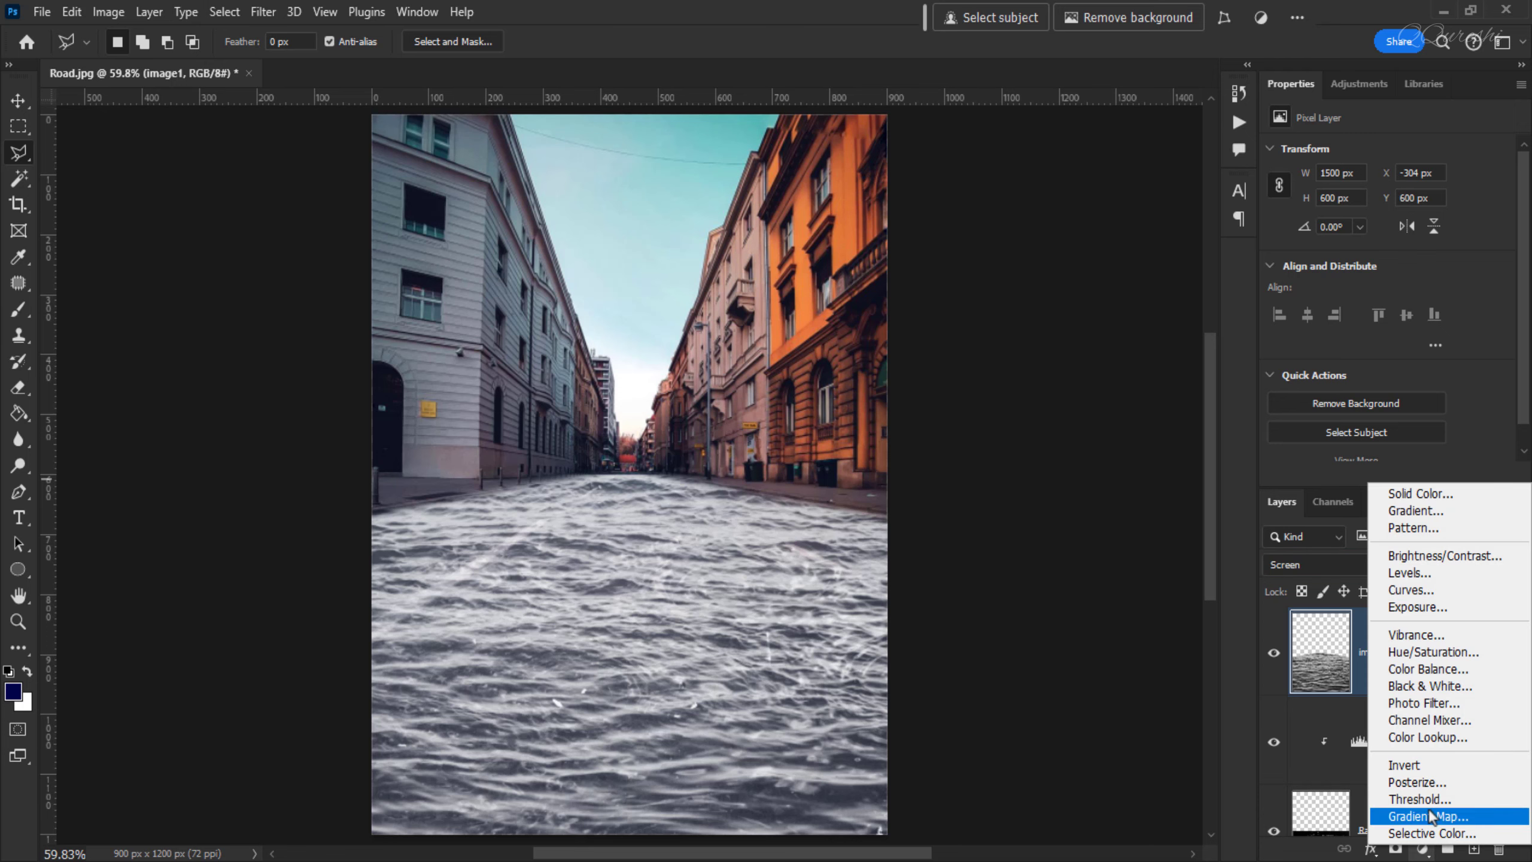
left_click(1442, 573)
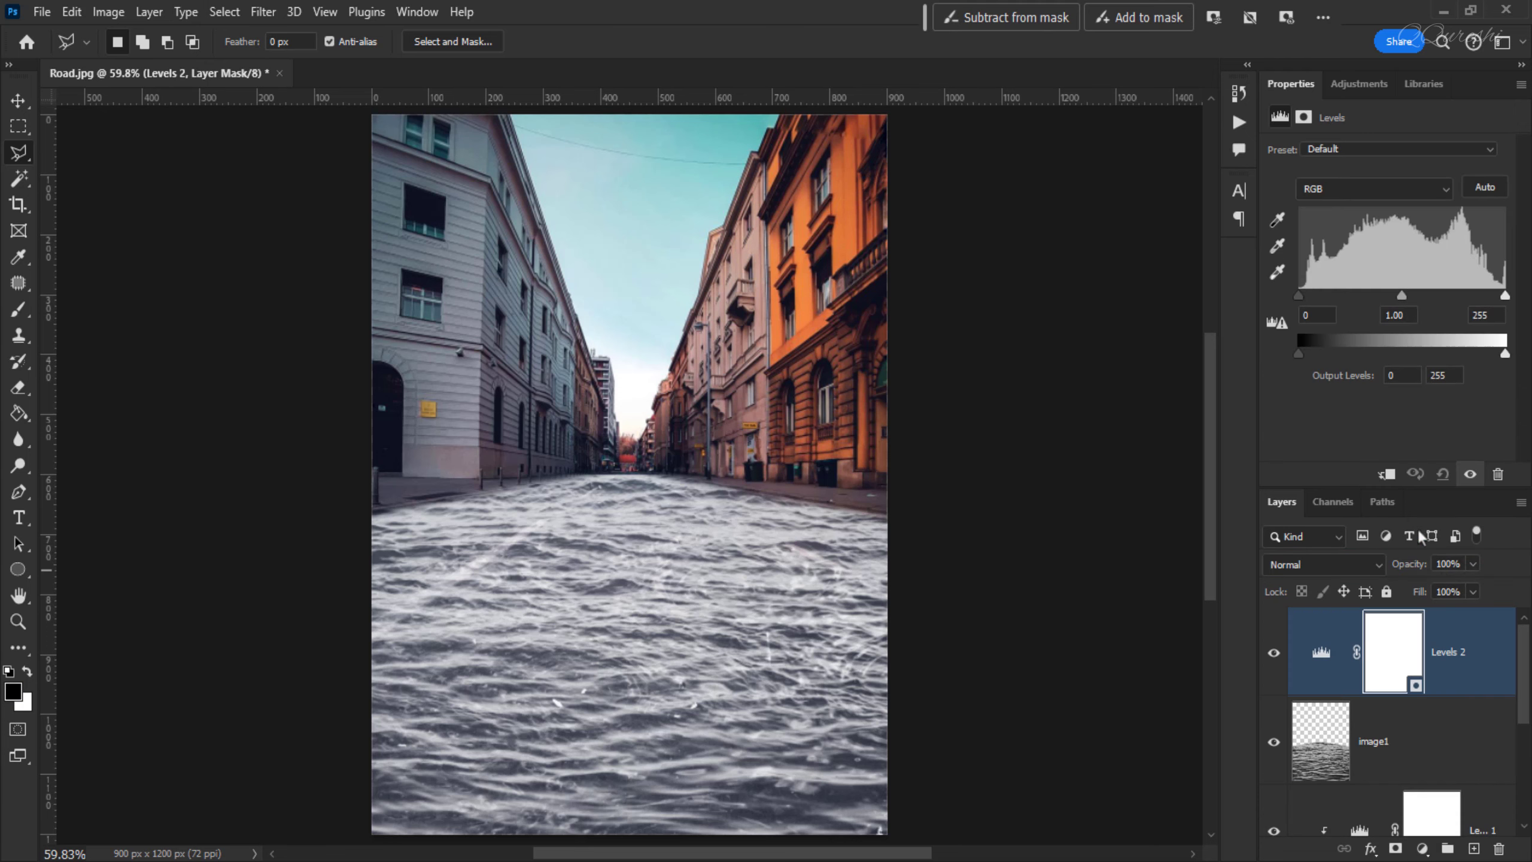
left_click(1387, 475)
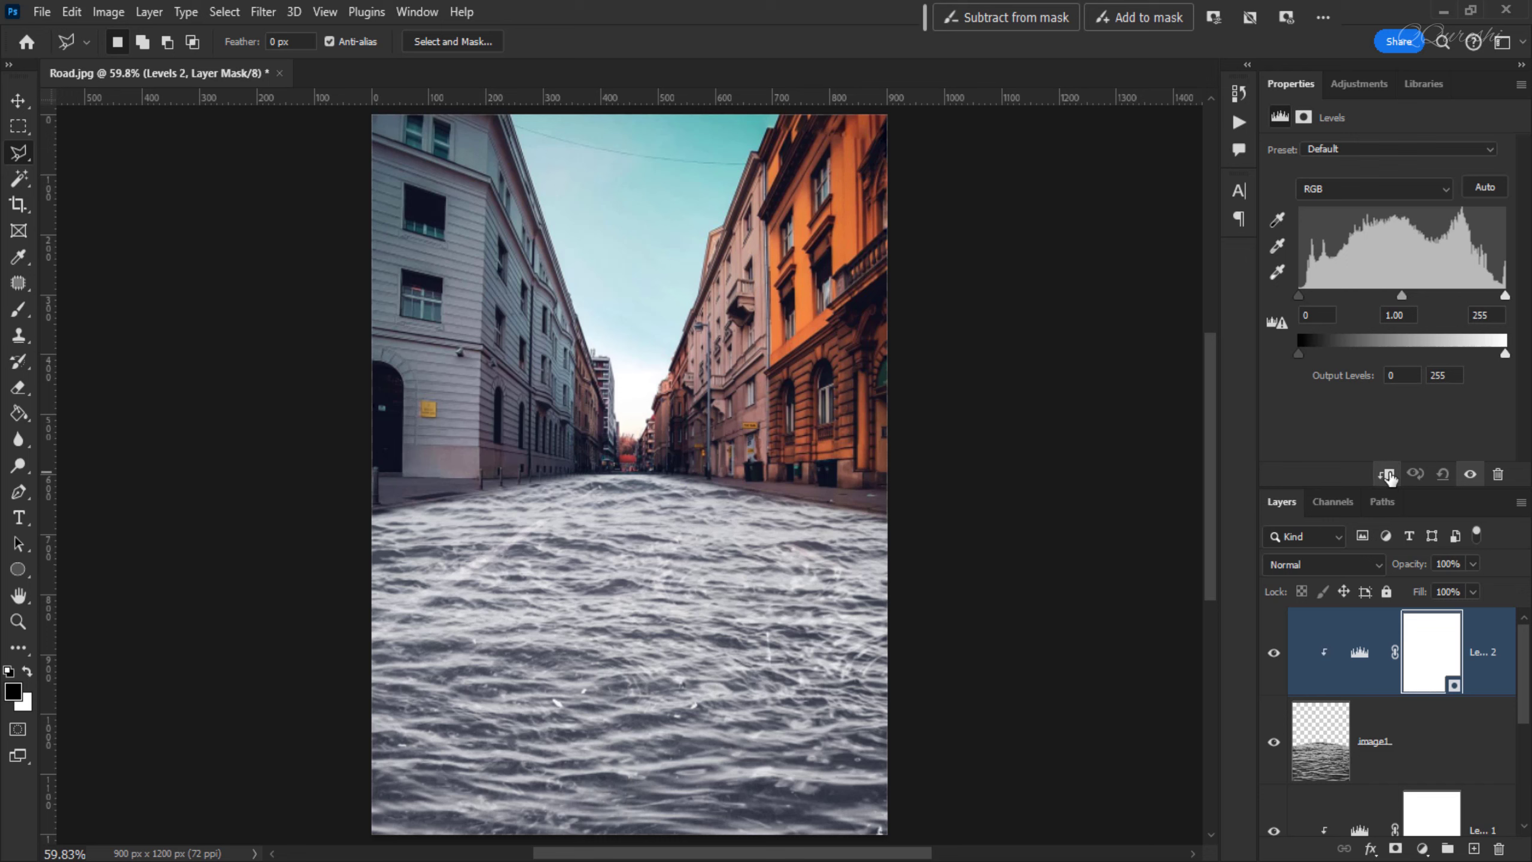
left_click_drag(1298, 296, 1469, 297)
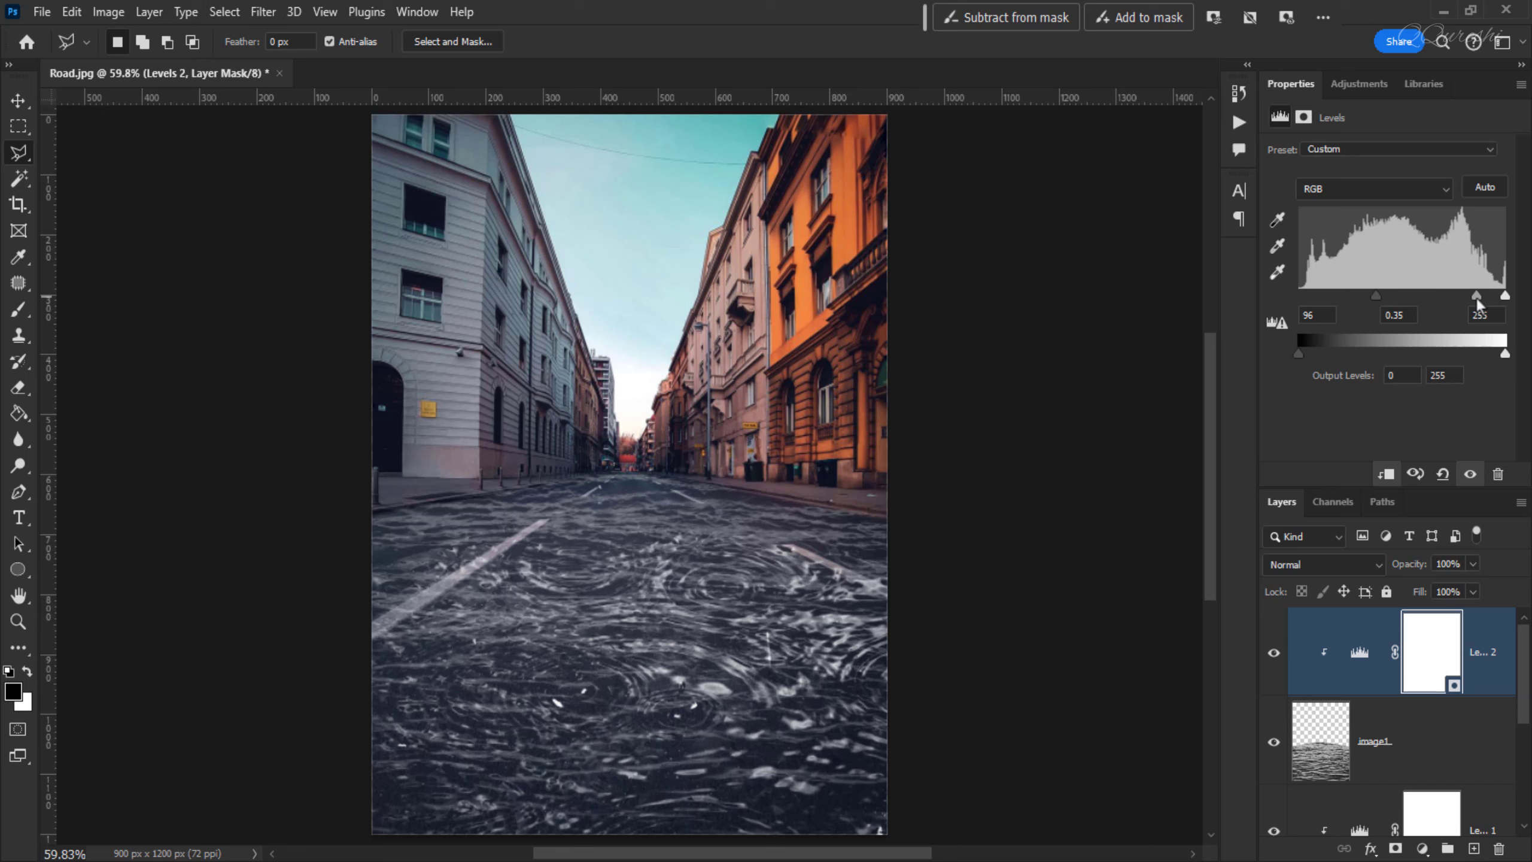
Hide and show the rain layer to compare the road with and without its ripples
scroll(1297, 720, "down", 3)
scroll(1296, 720, "up", 2)
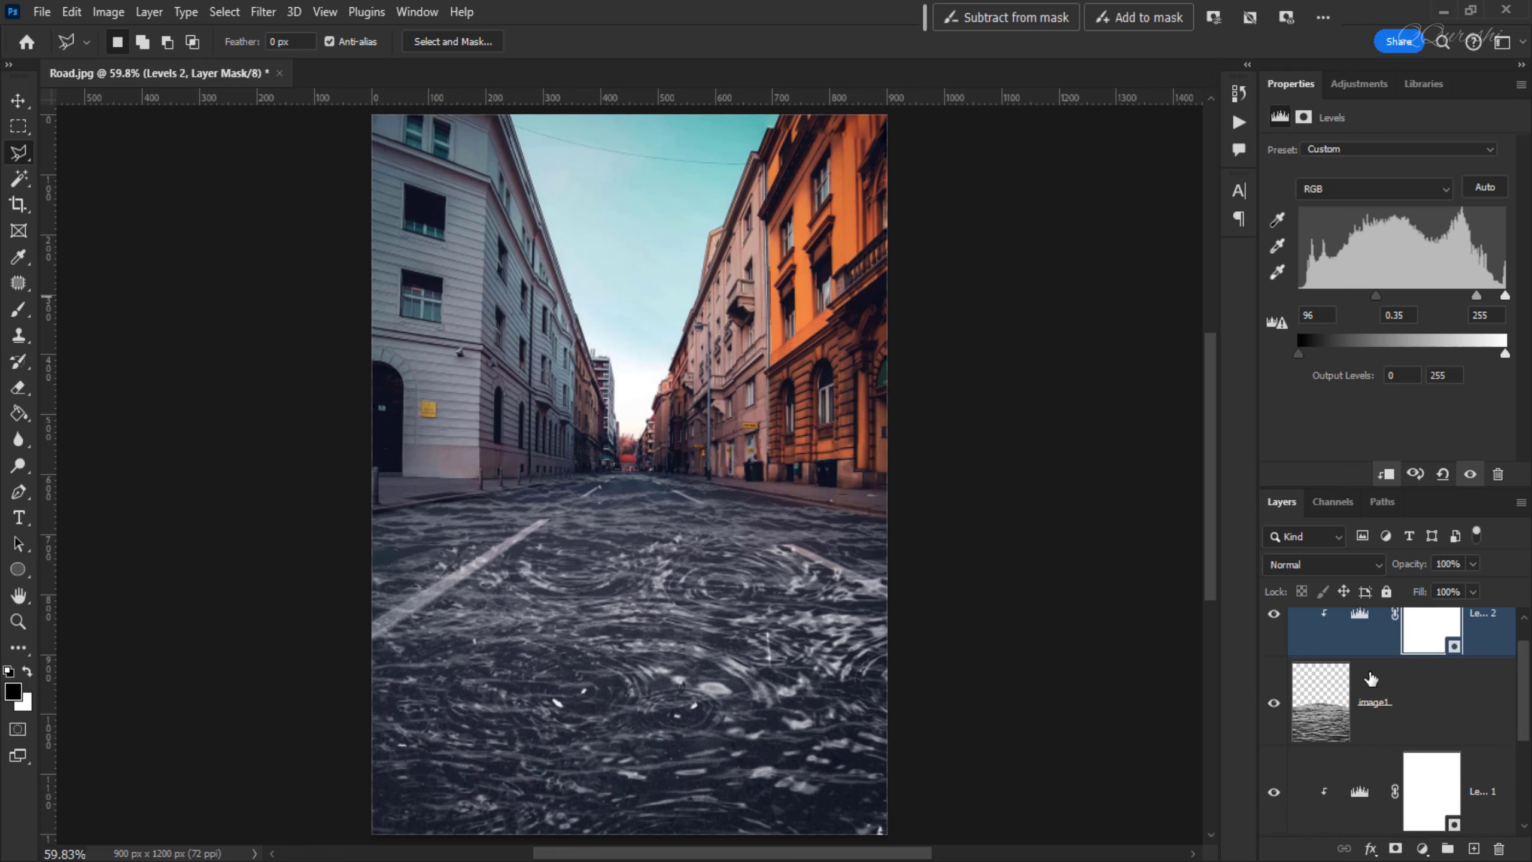
scroll(1296, 720, "down", 1)
scroll(1297, 720, "down", 1)
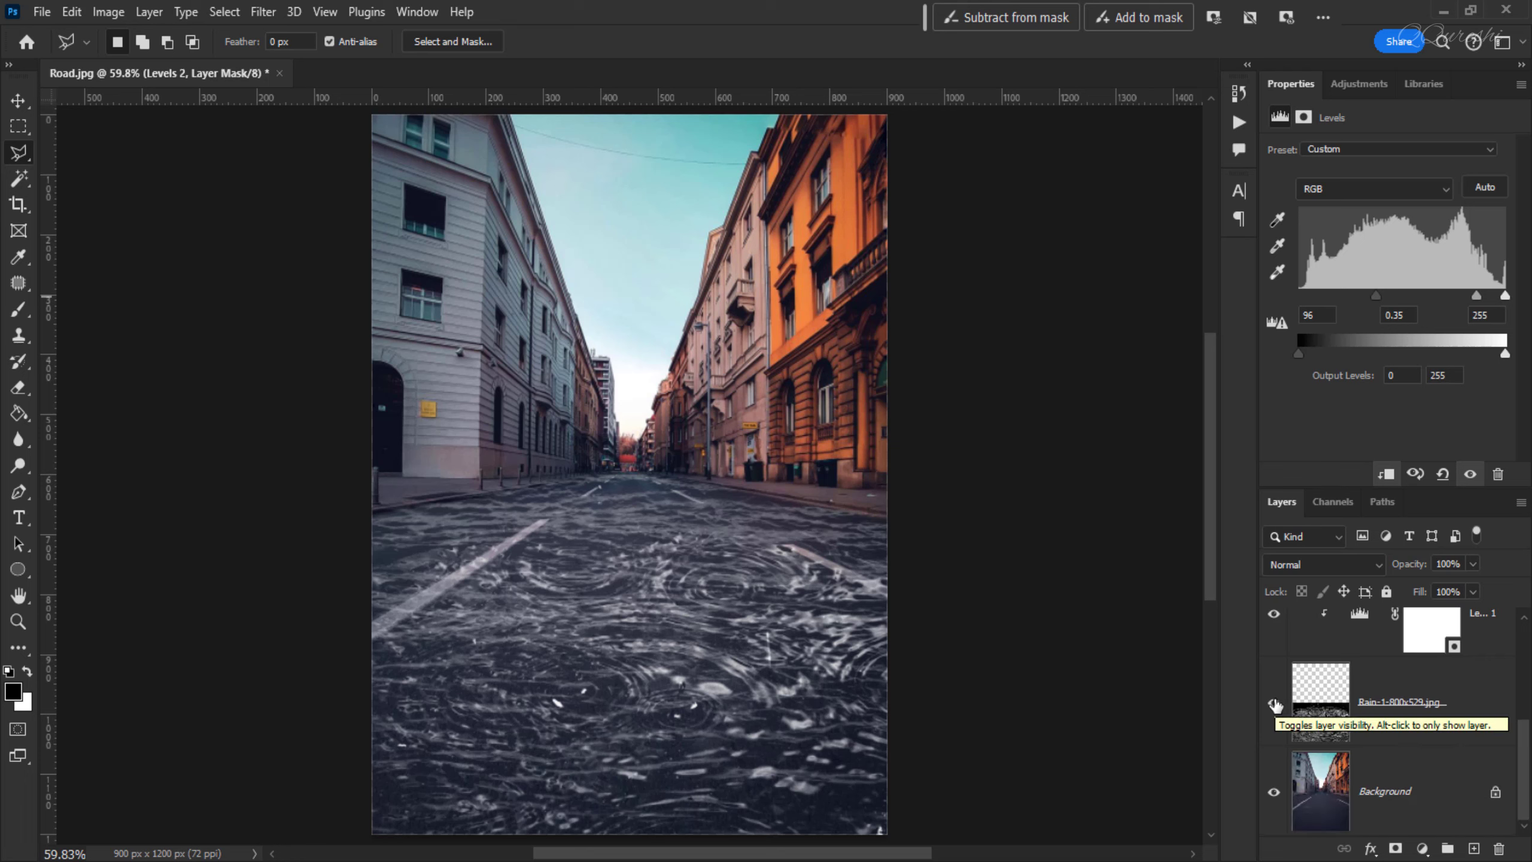
left_click(1275, 704)
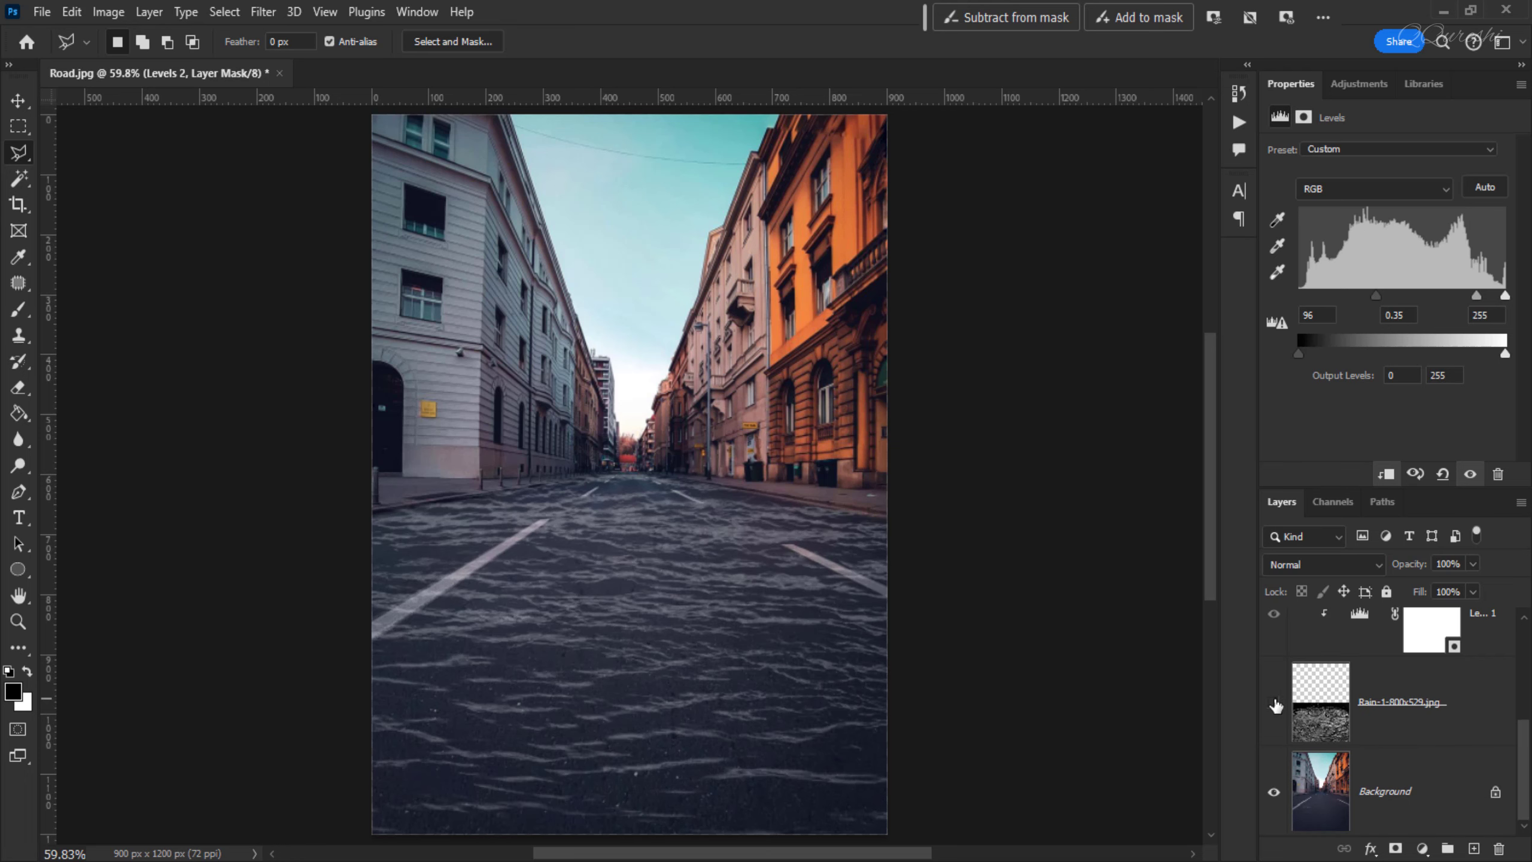
left_click(1275, 704)
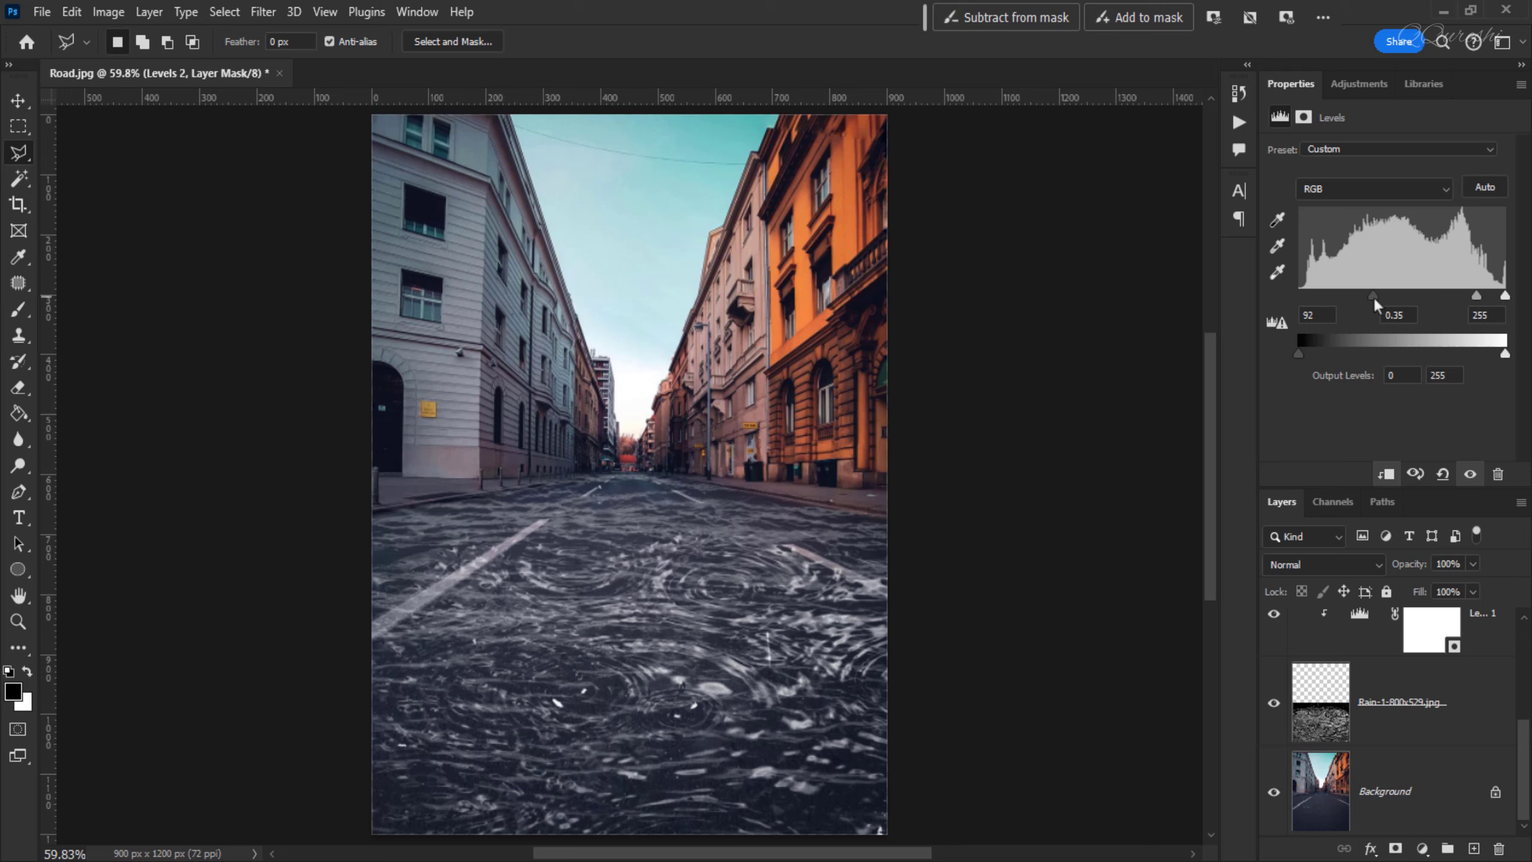
Readjust the Levels clipped to image1 to input shadows 113 and midtones 0.37, checking the effect with image1 hidden and shown
left_click_drag(1374, 298, 1399, 298)
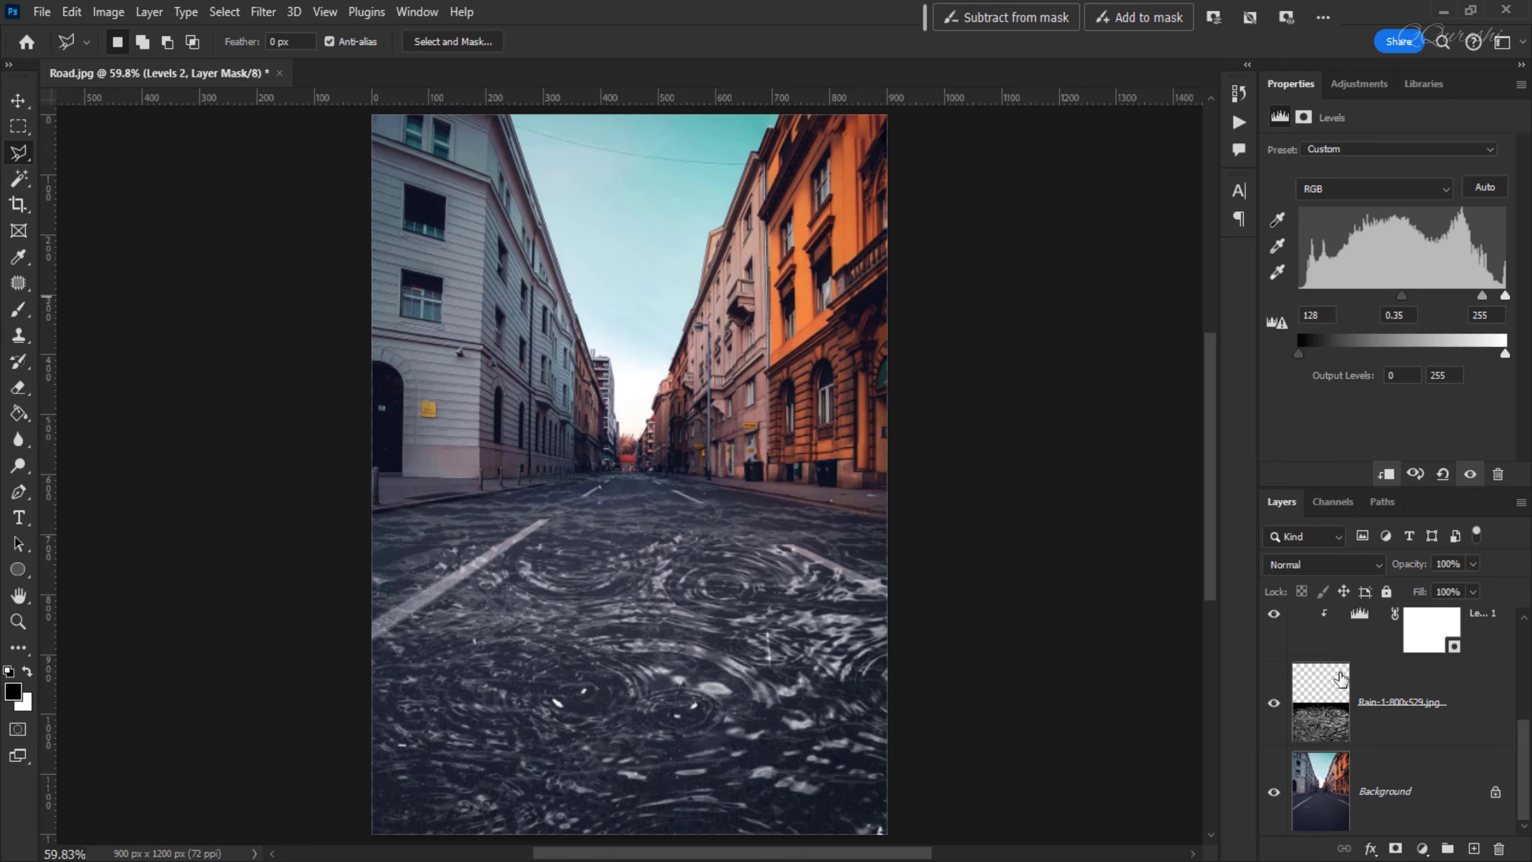
scroll(1343, 680, "up", 3)
left_click(1275, 704)
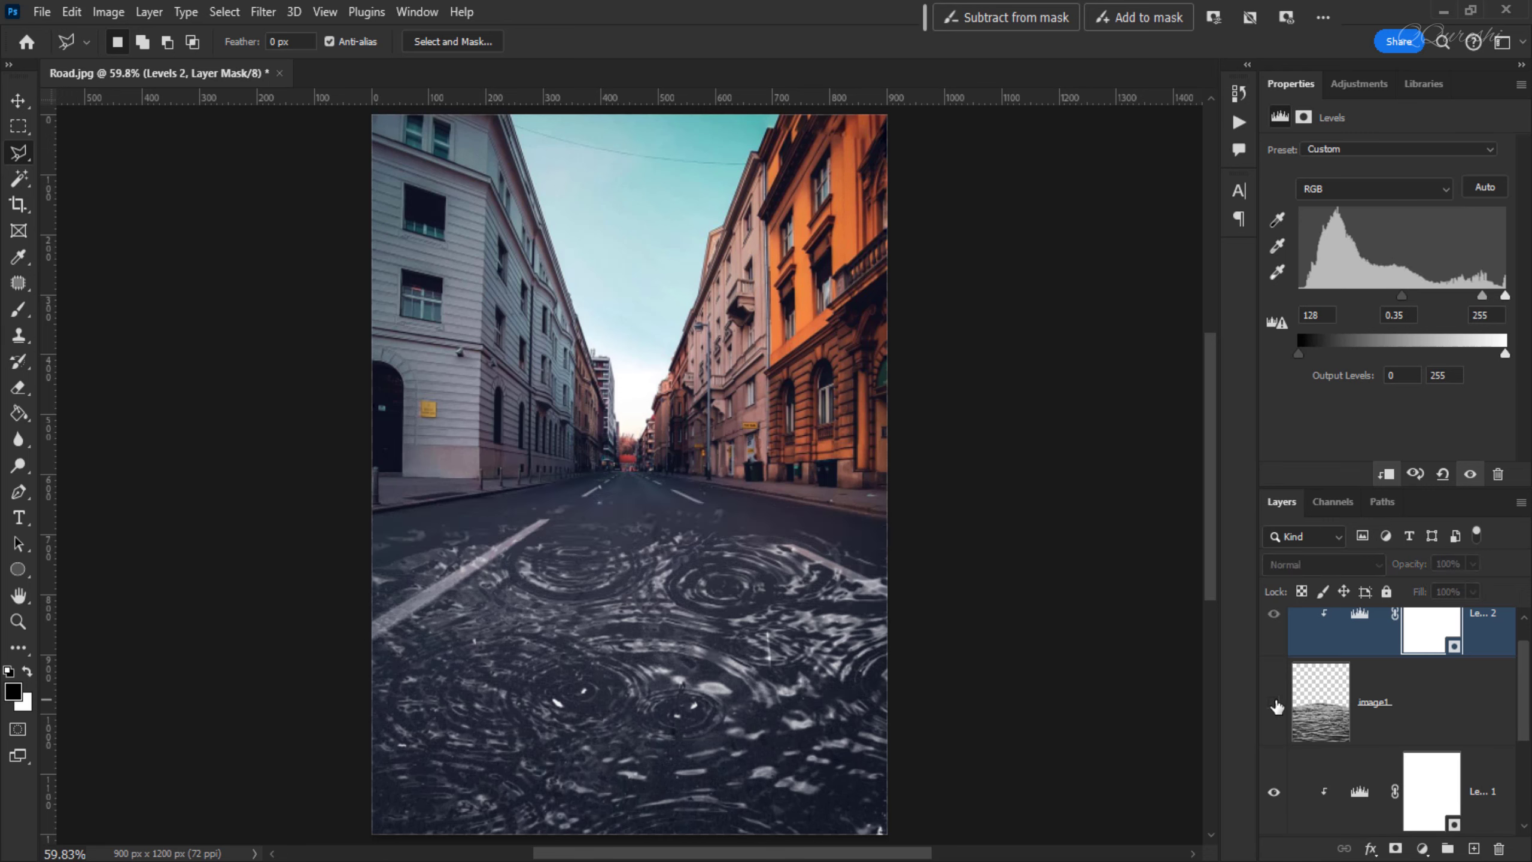
left_click(1274, 703)
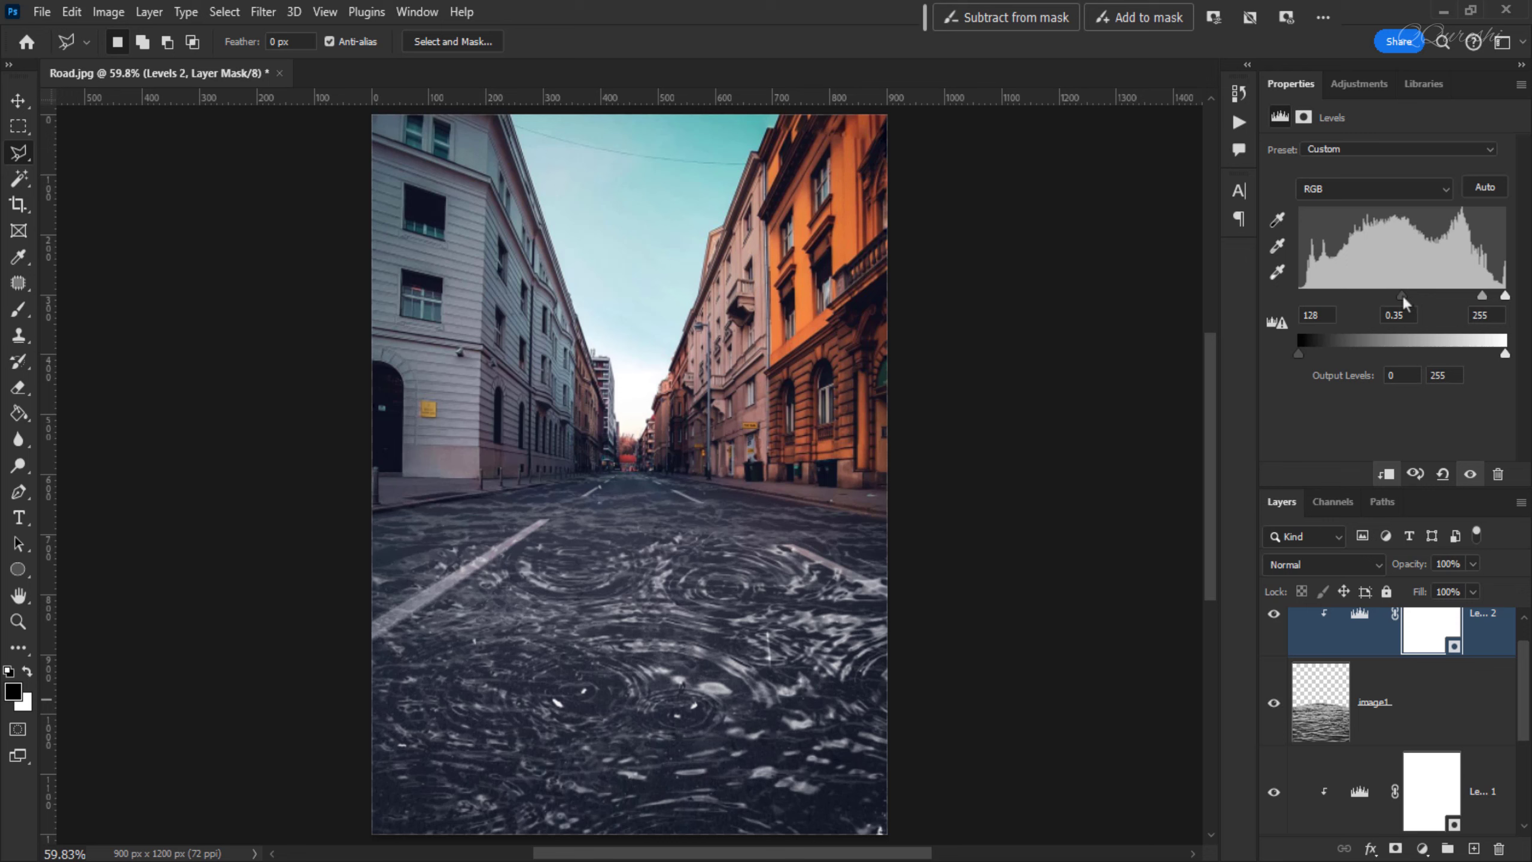
left_click_drag(1402, 297, 1478, 297)
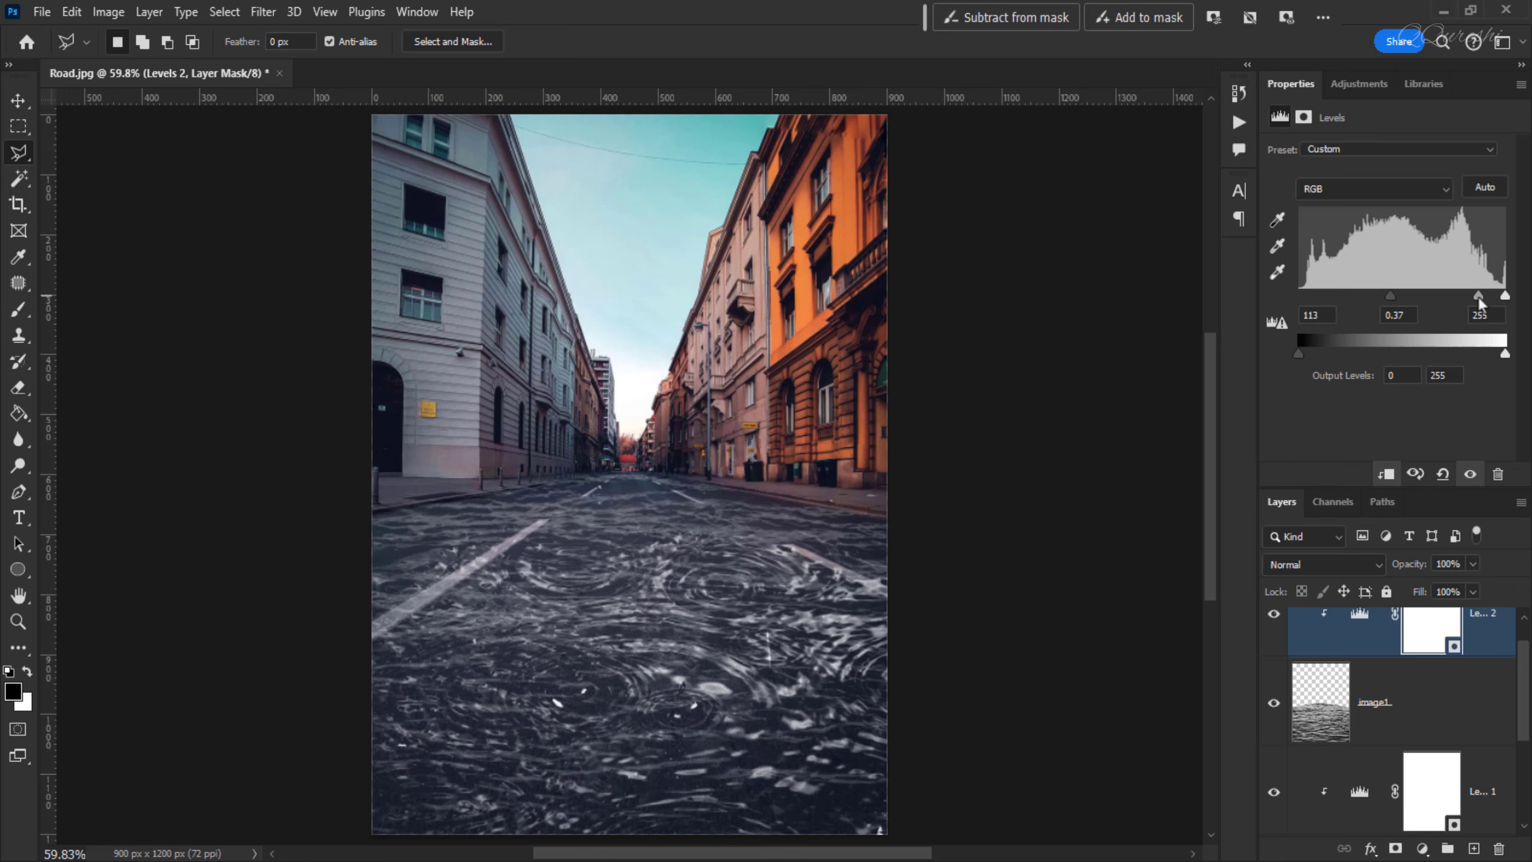
Group the rain layer, image1 and their two clipped Levels adjustments, leaving the Background outside
scroll(1327, 755, "down", 3)
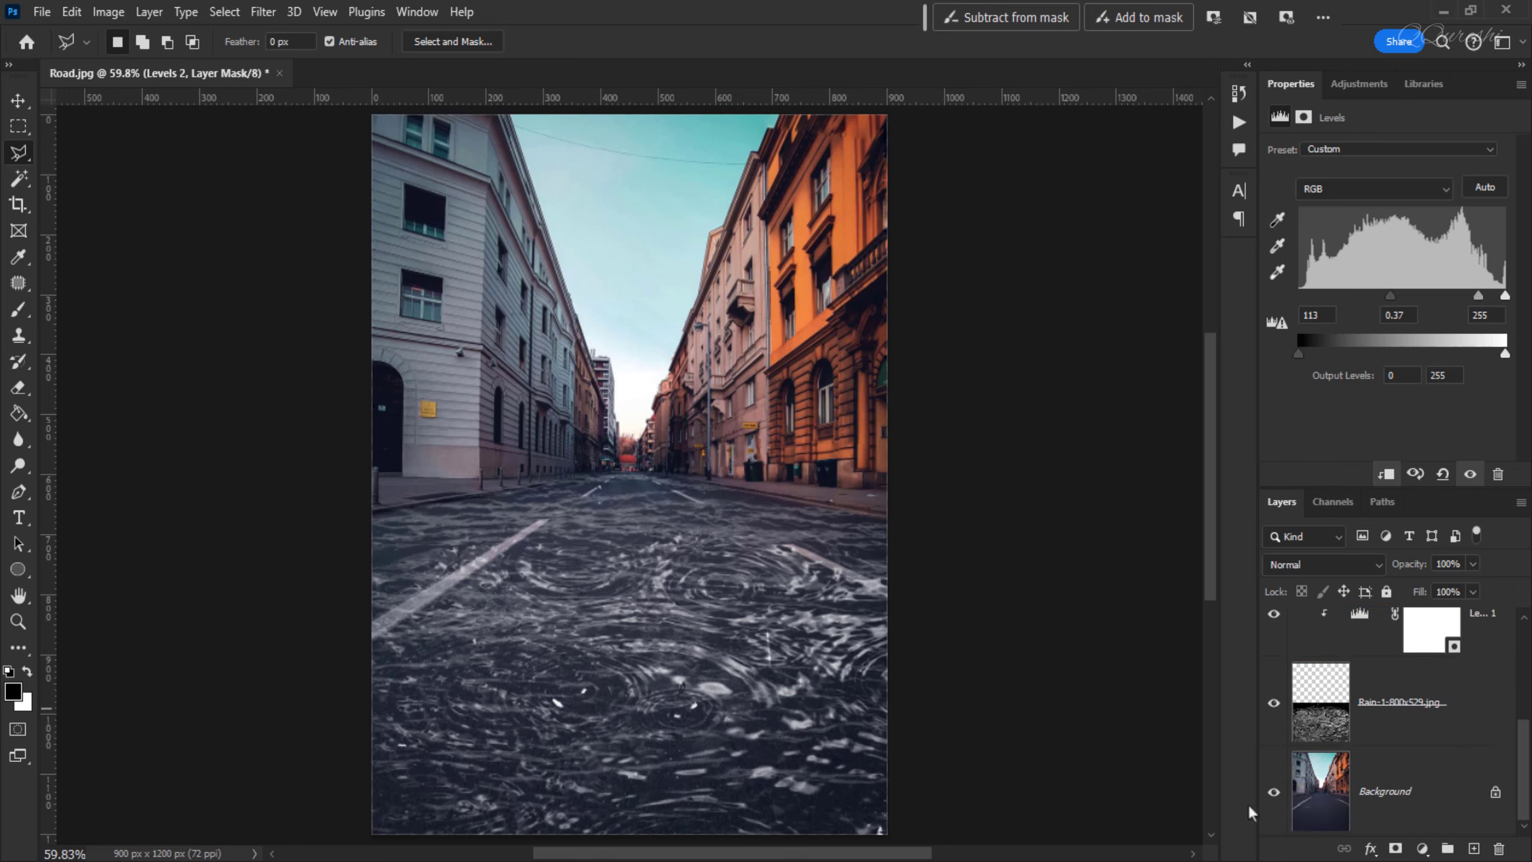
left_click(1481, 718)
scroll(1478, 722, "up", 3)
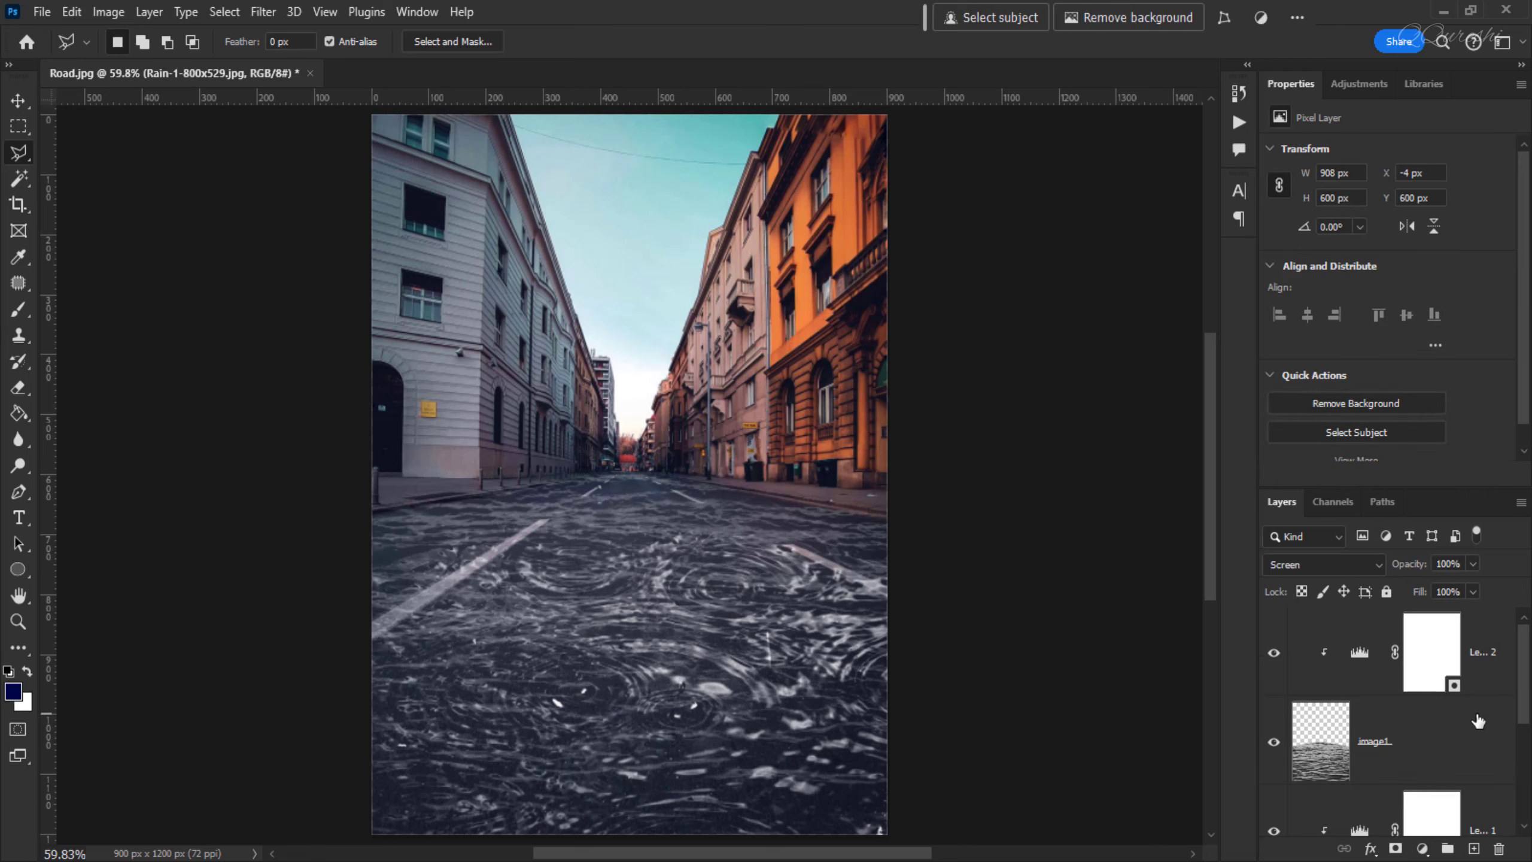
left_click(1484, 656, "shift")
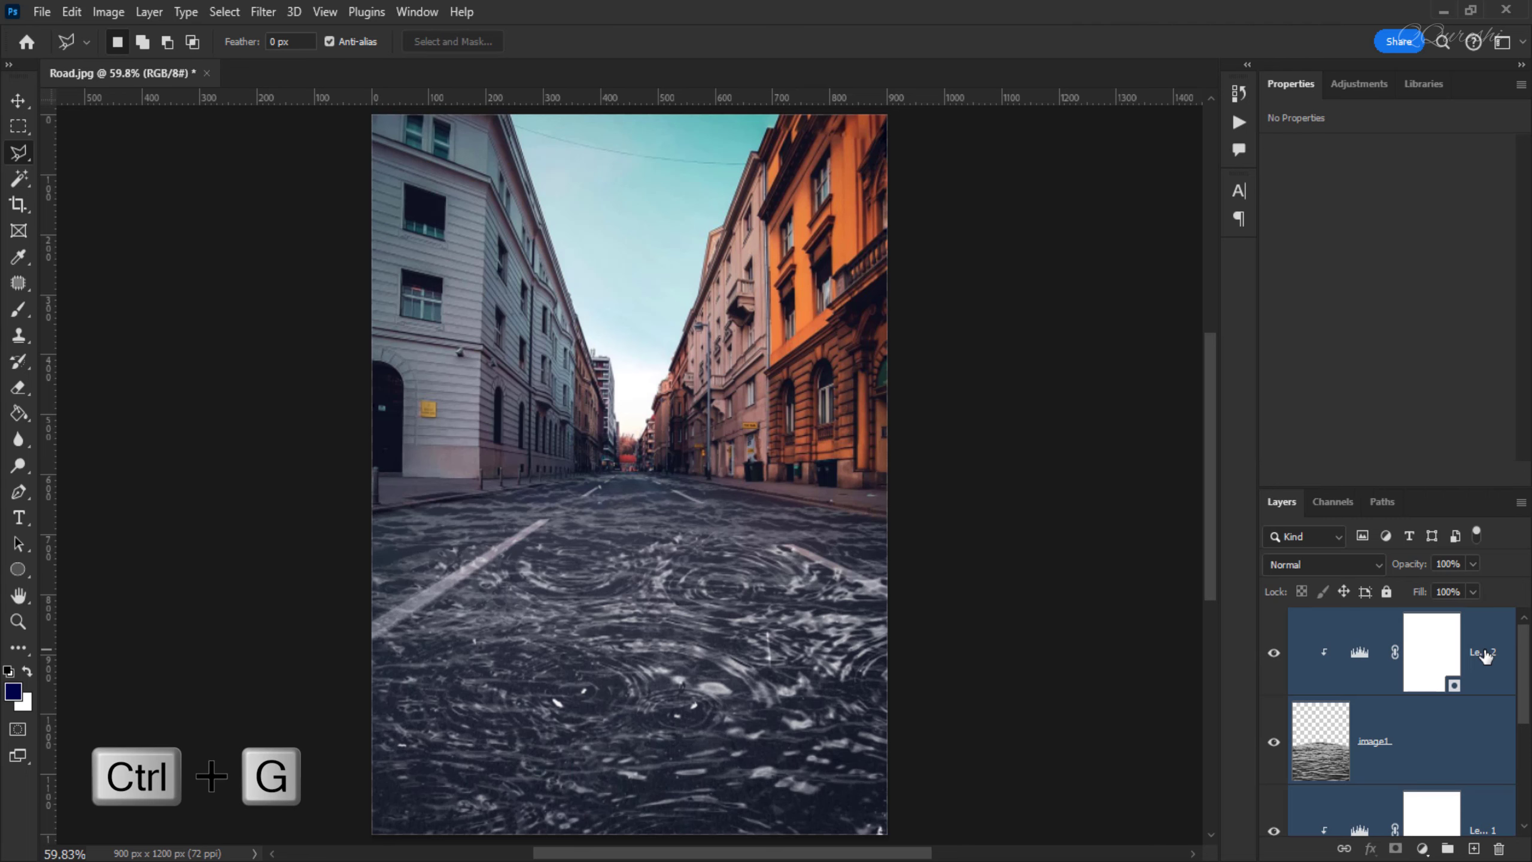
key("ctrl+g")
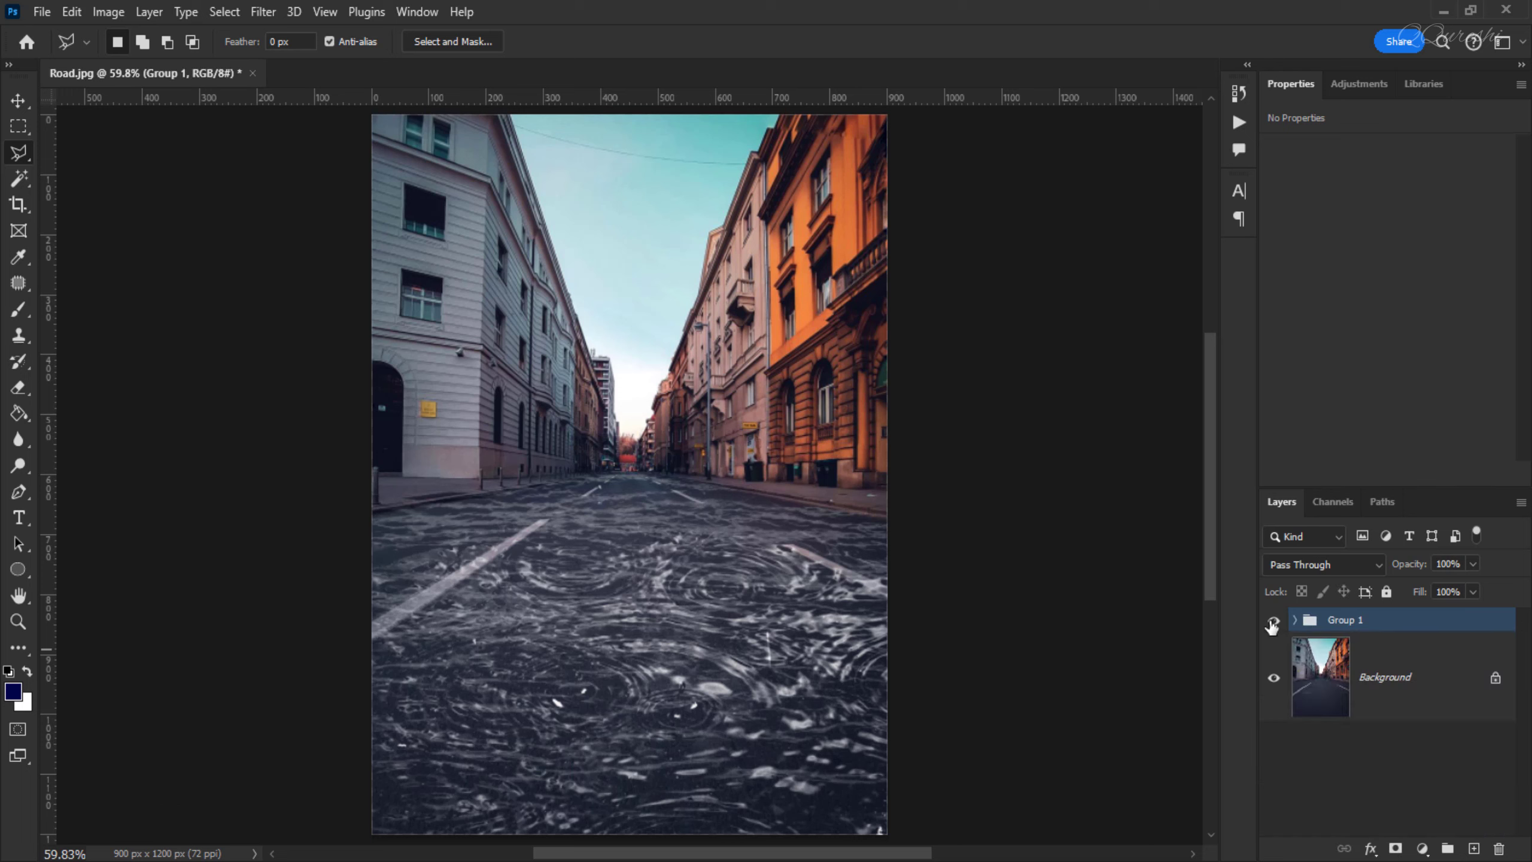
Toggle the group's visibility to compare the street before and after, and inspect the Levels adjustment above image1
left_click(1274, 622)
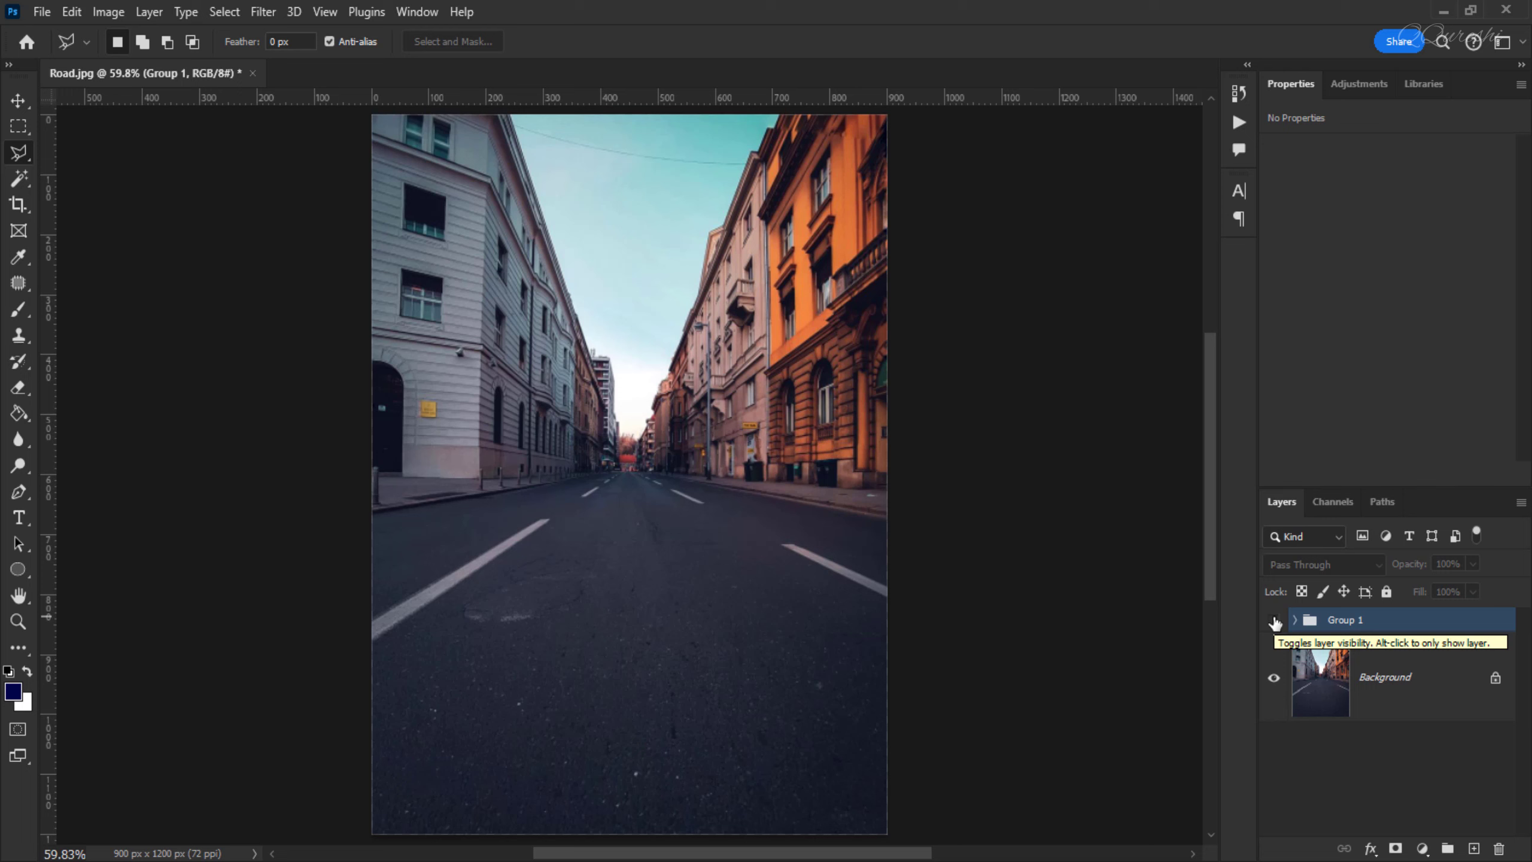
left_click(1274, 623)
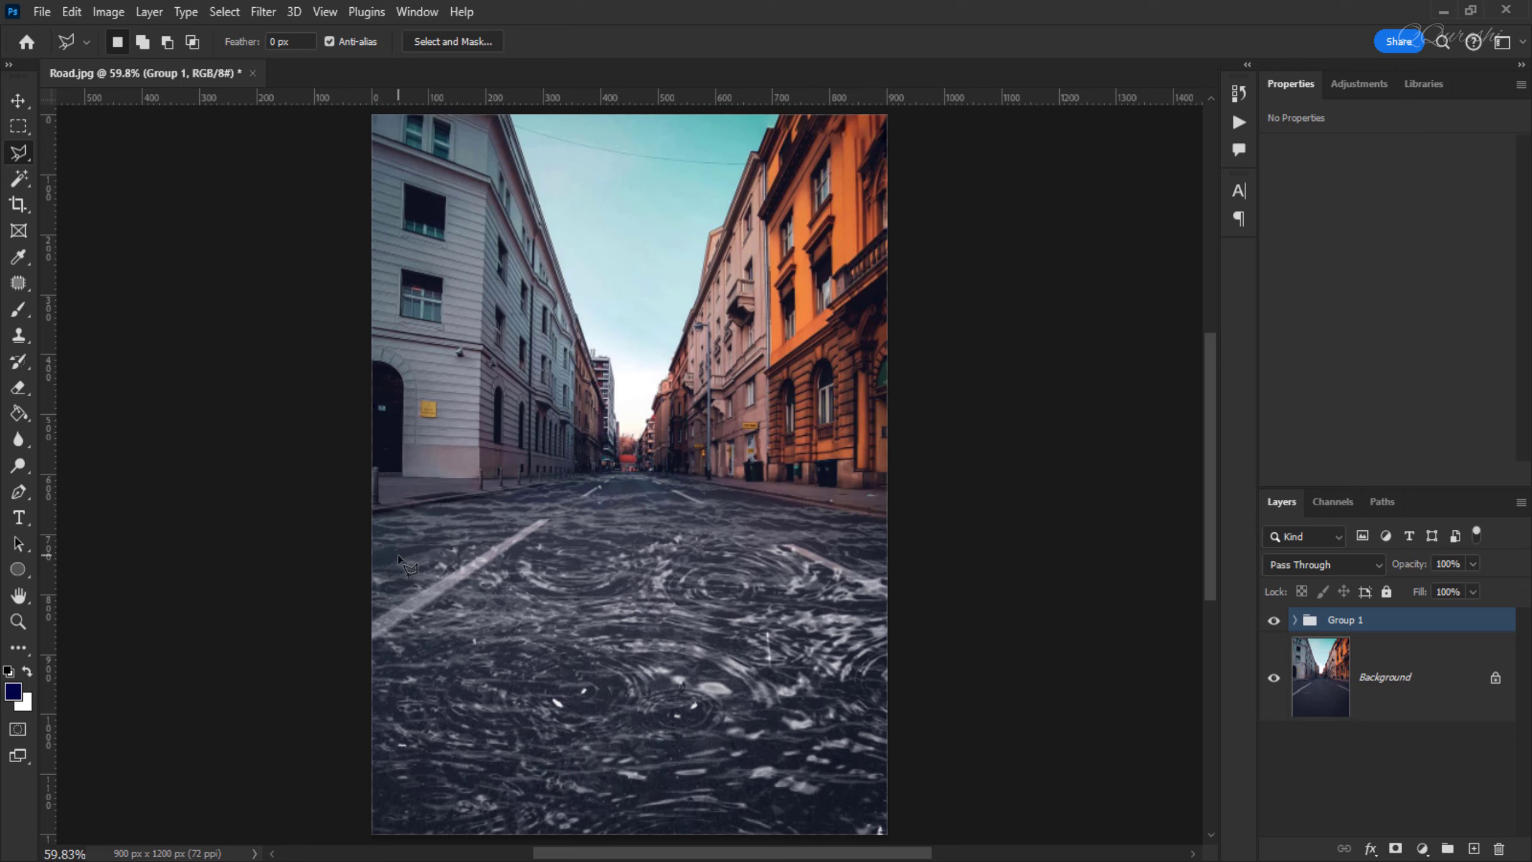
left_click(1295, 621)
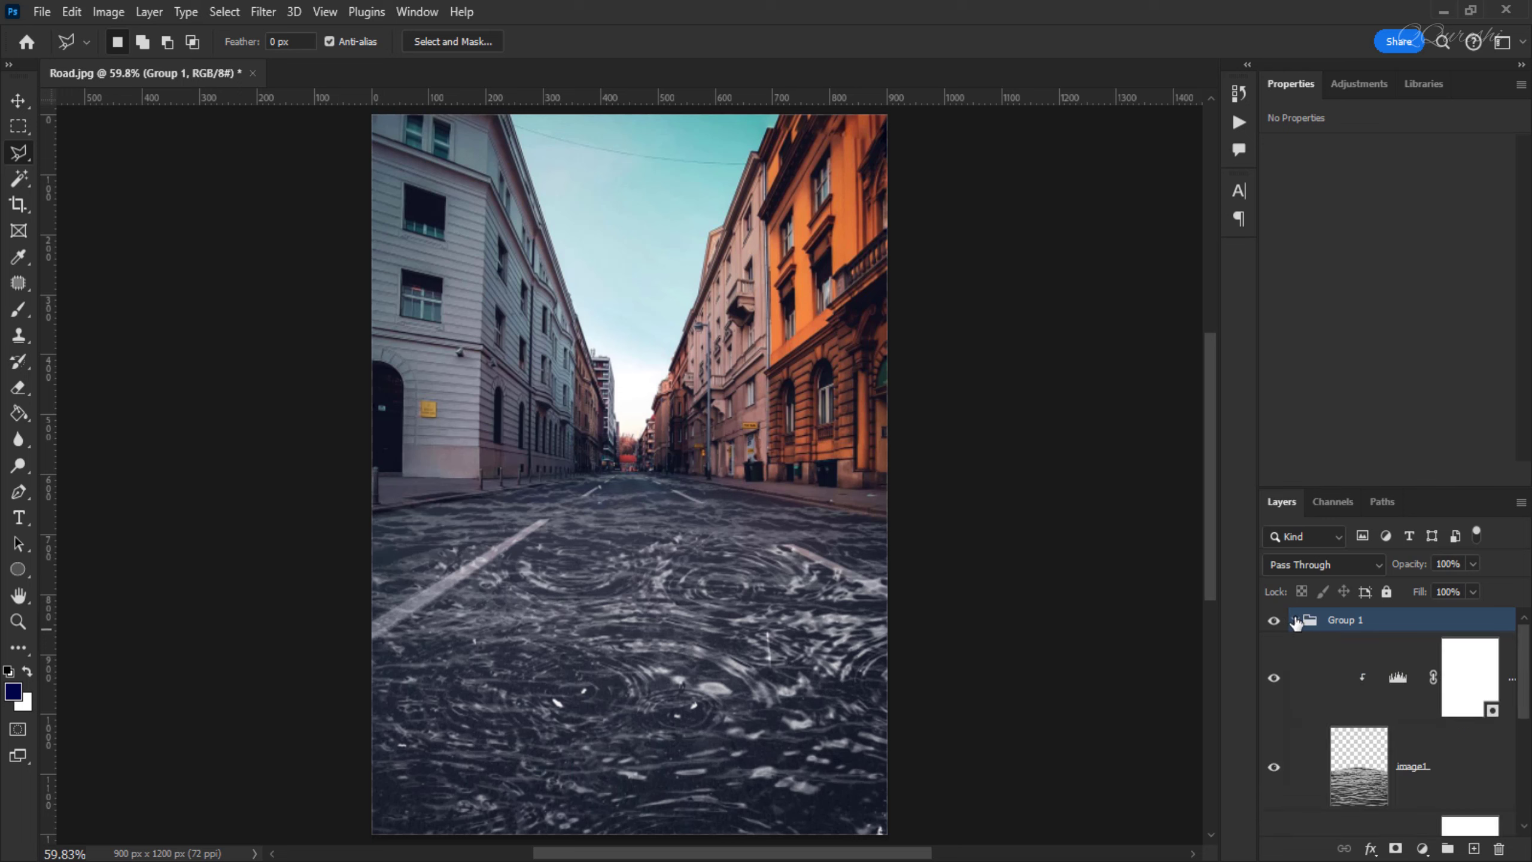
left_click(1398, 679)
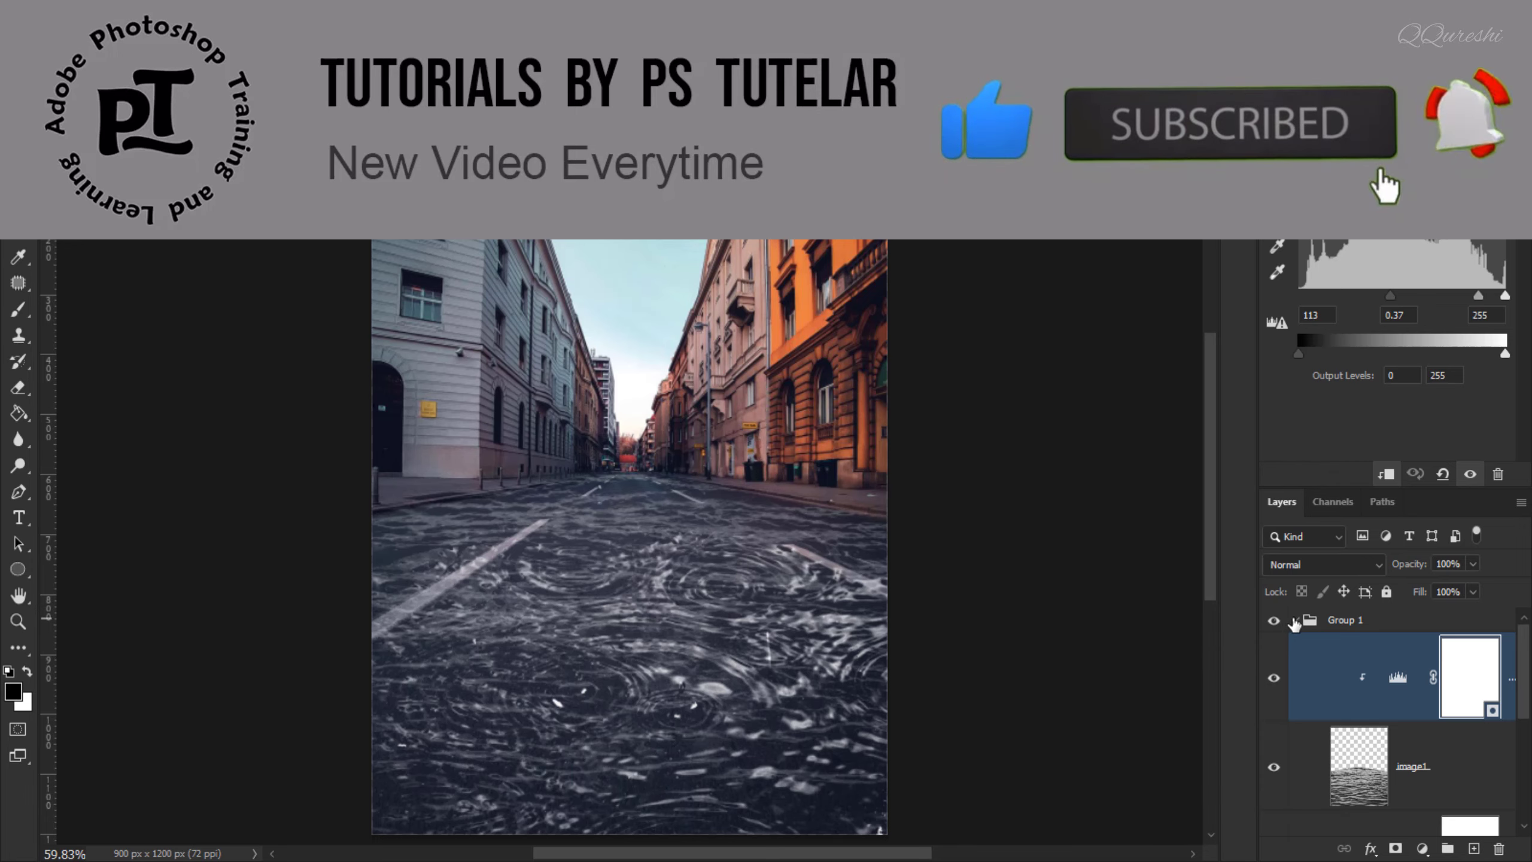
left_click(1295, 621)
left_click(1275, 625)
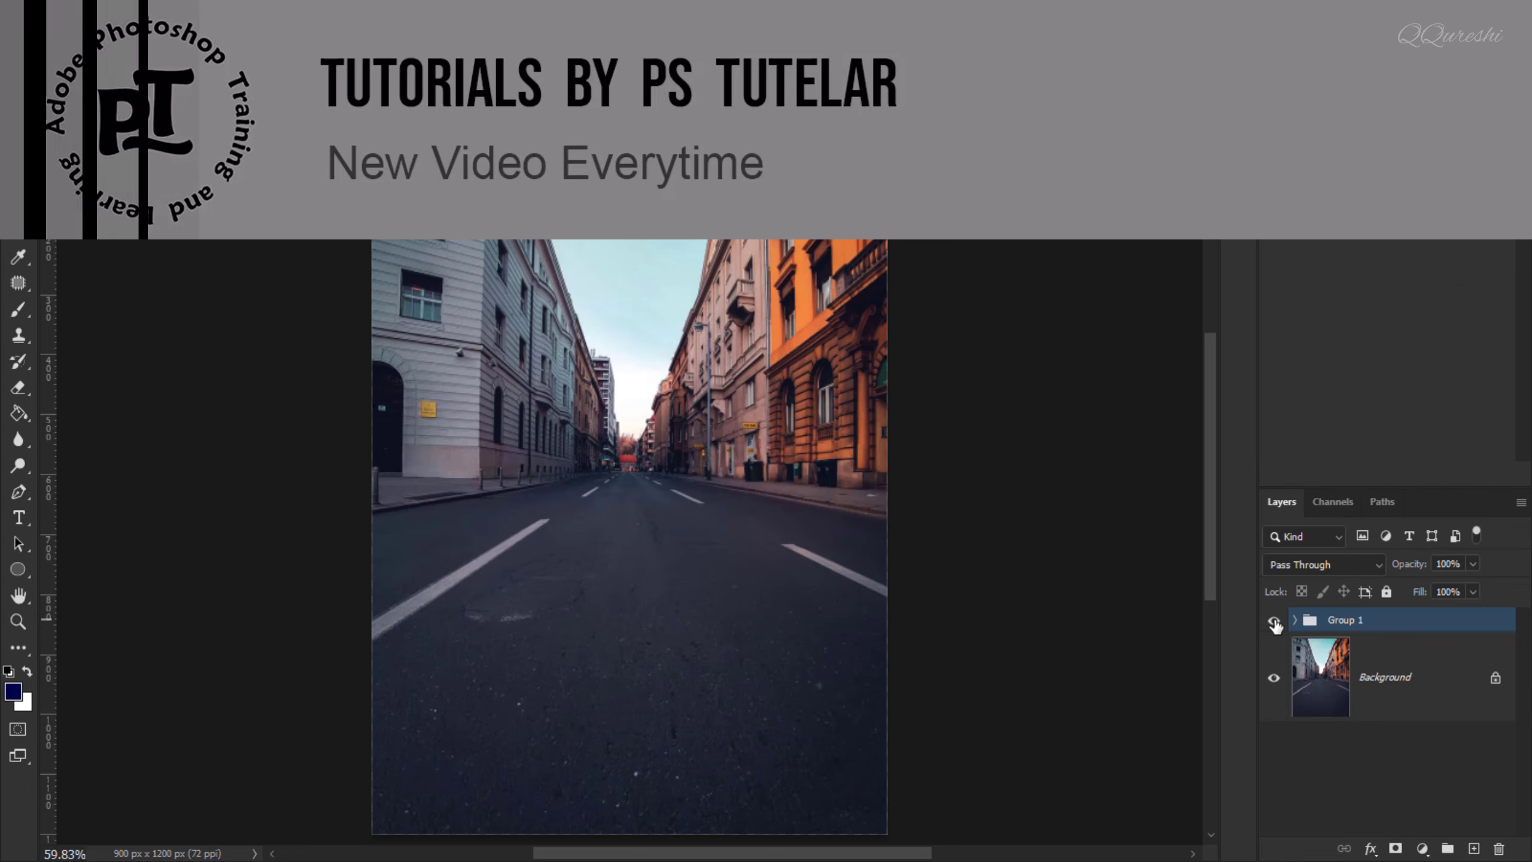